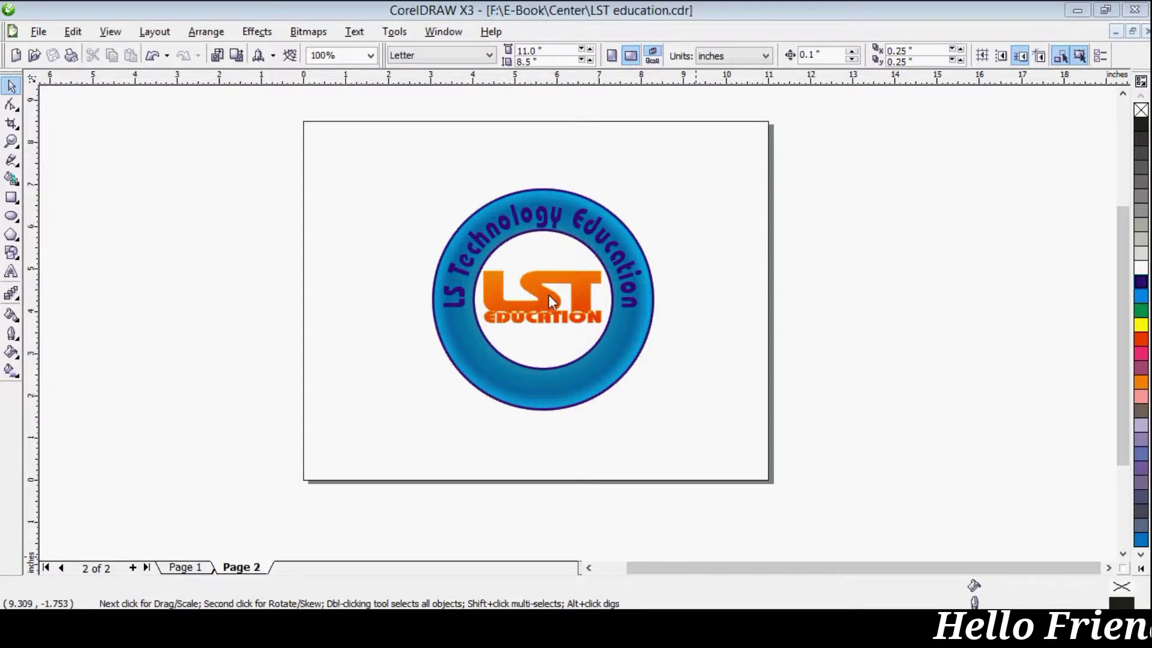
Preview the orange LST logo on Page 1 and the blue badge on Page 2, then list recent files.
left_click(186, 568)
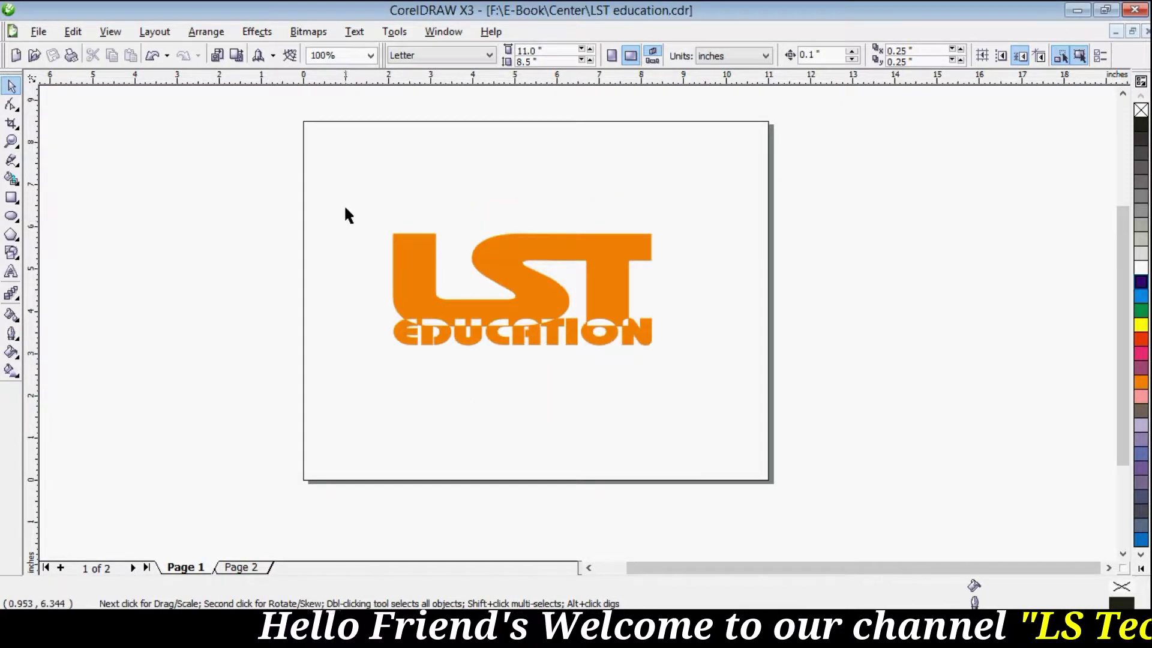
left_click(241, 568)
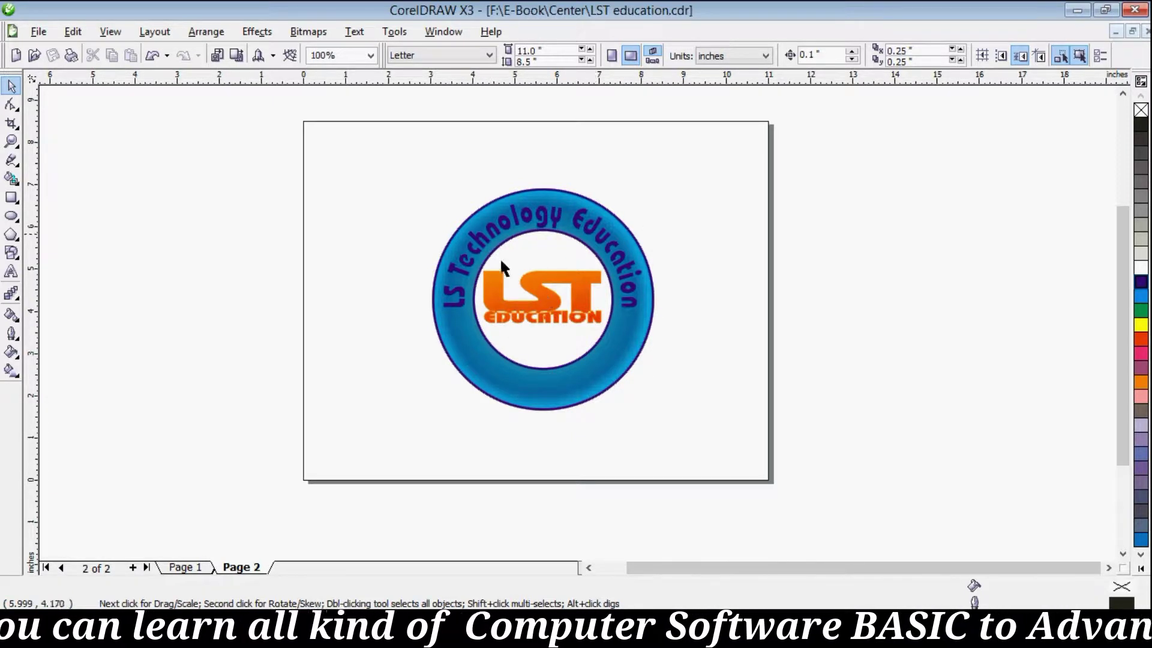
left_click(35, 32)
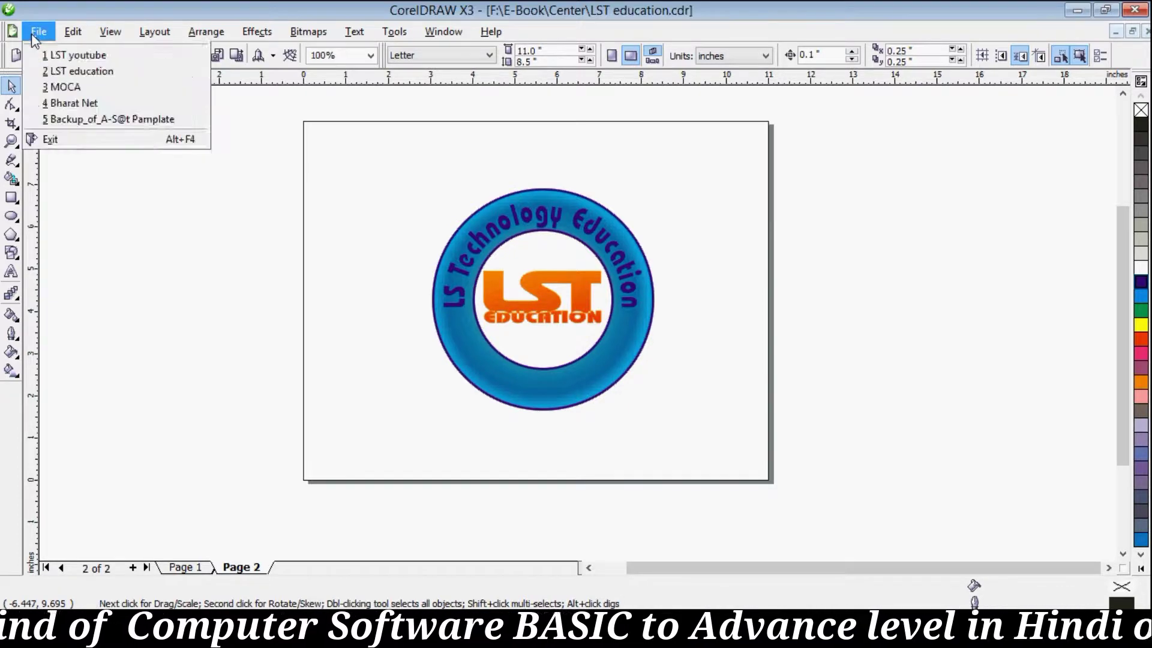
Open LST youtube.cdr and draw a 6.023-inch perfect circle centred on page 2.
left_click(77, 408)
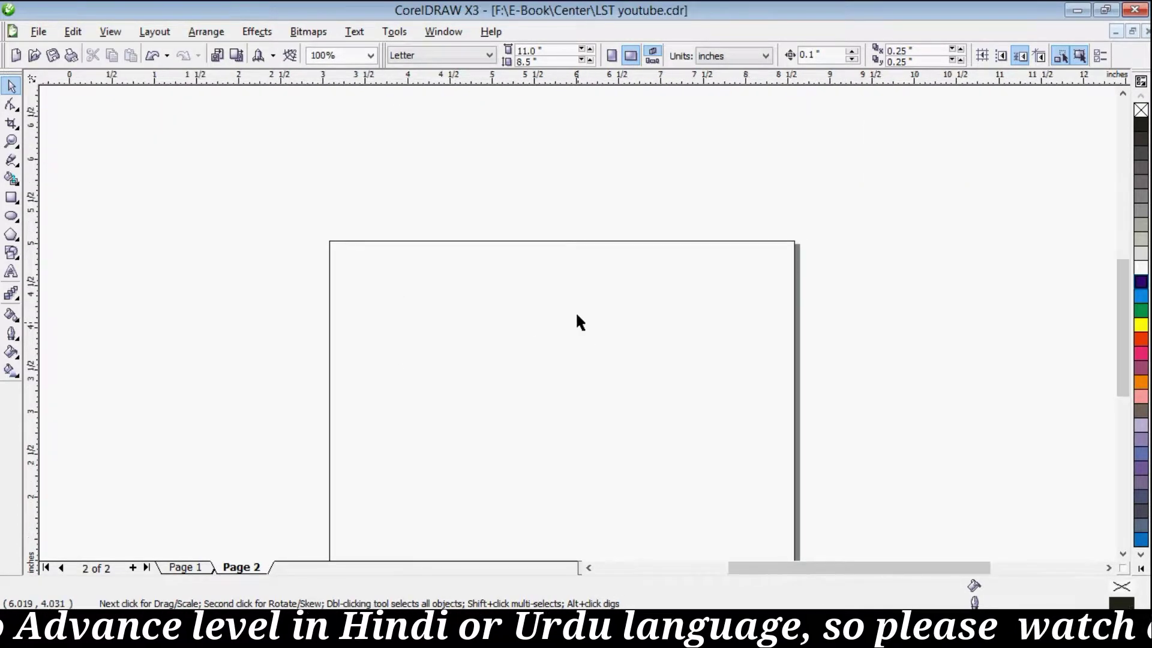
scroll(579, 328, "down", 2)
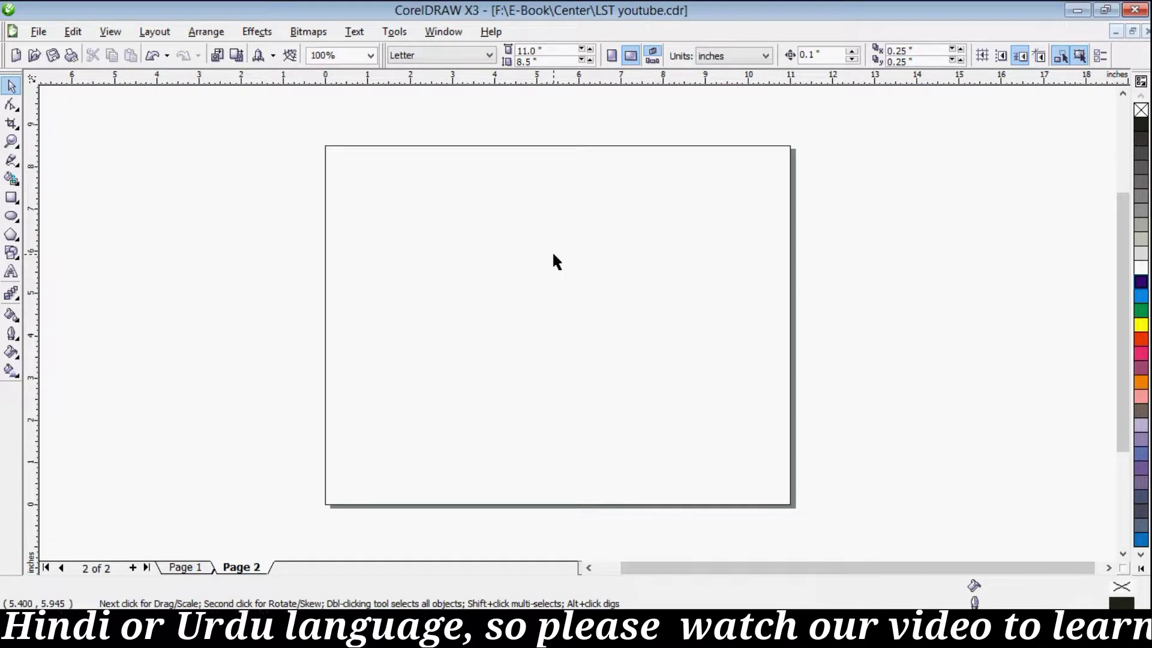
left_click(11, 218)
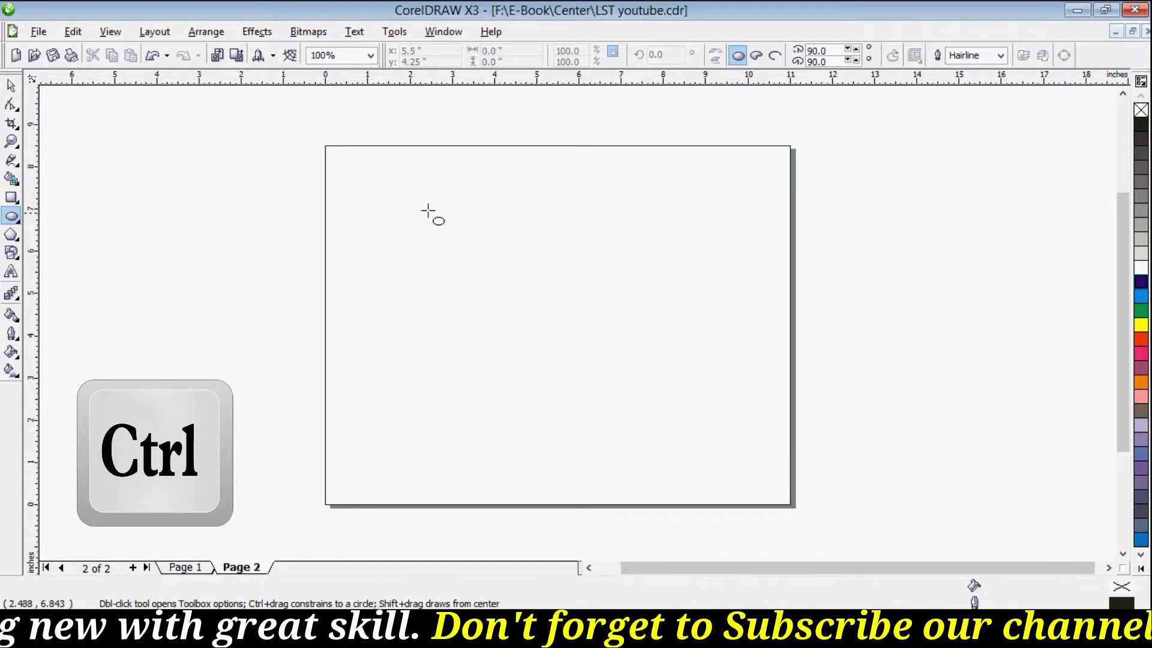
mouse_move(428, 210)
left_mouse_down()
mouse_move(602, 348)
mouse_move(687, 470)
left_mouse_up()
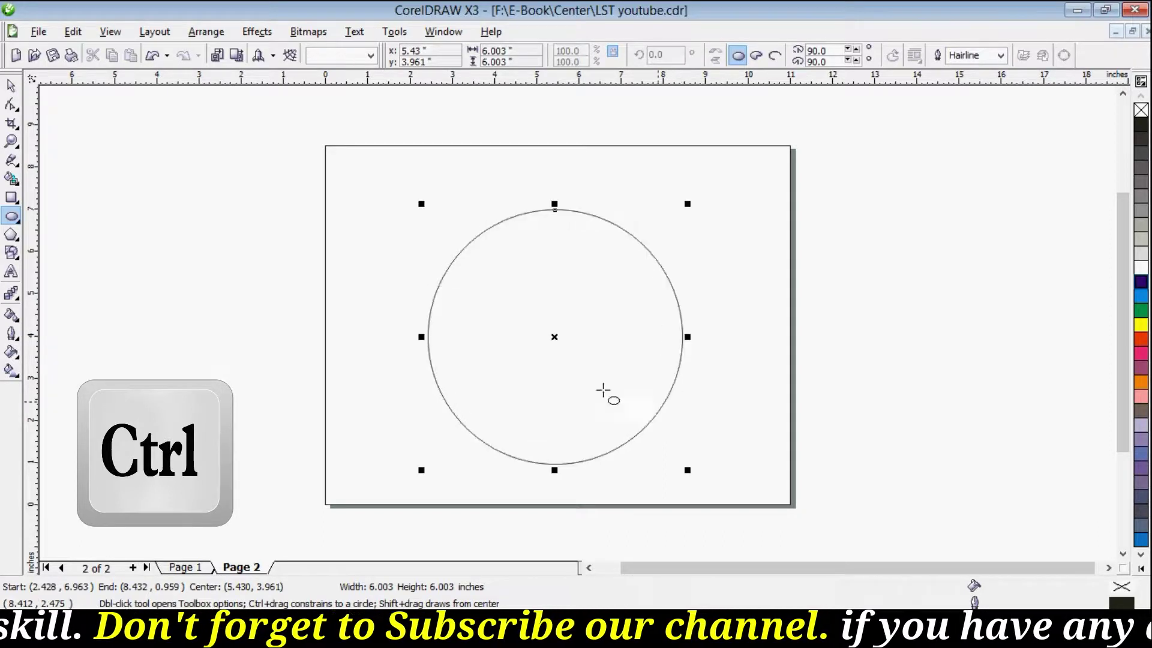
left_click_drag(555, 337, 551, 317)
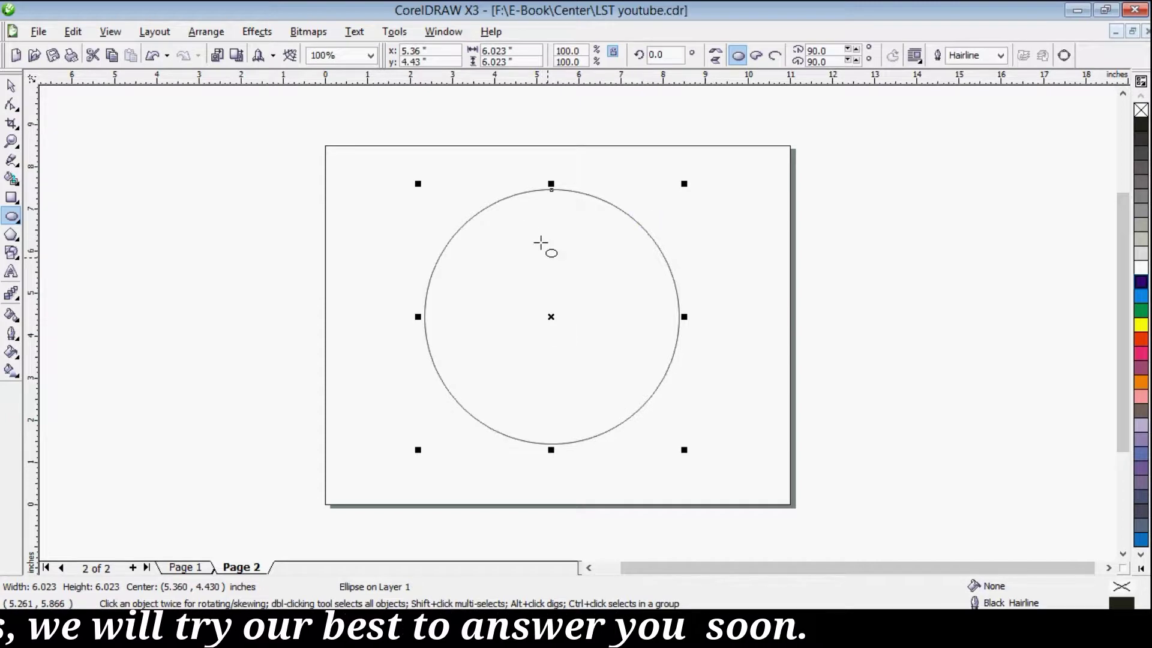
Add a concentric 3.67-inch inner circle inside the large one and select both circles.
left_click(73, 33)
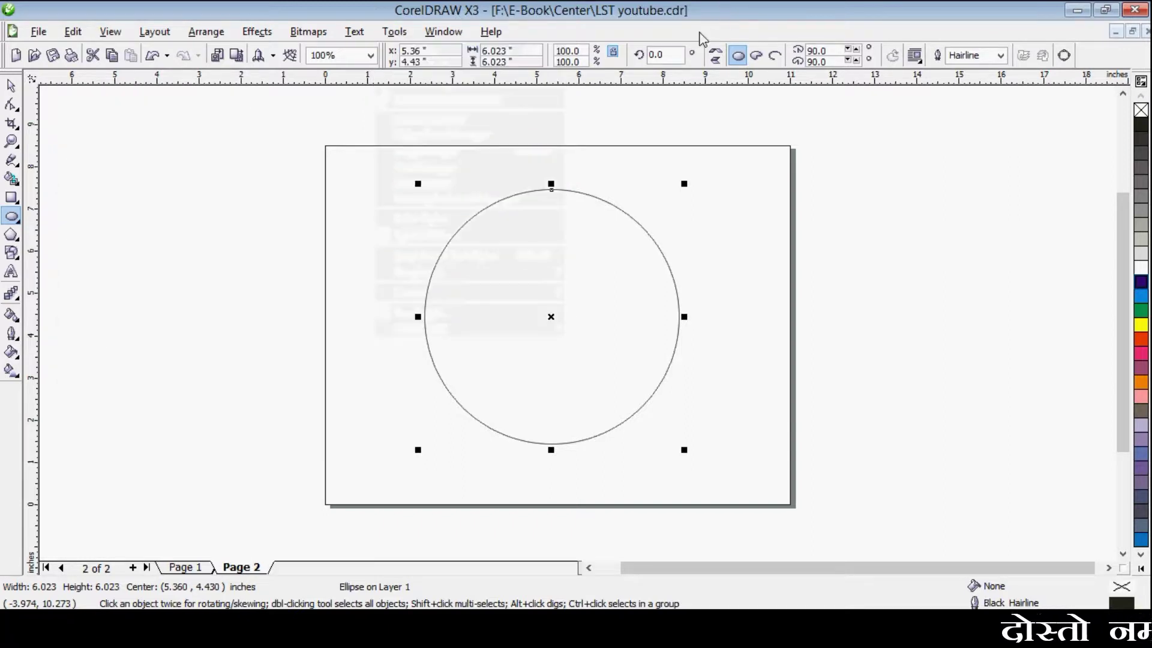
left_click(729, 17)
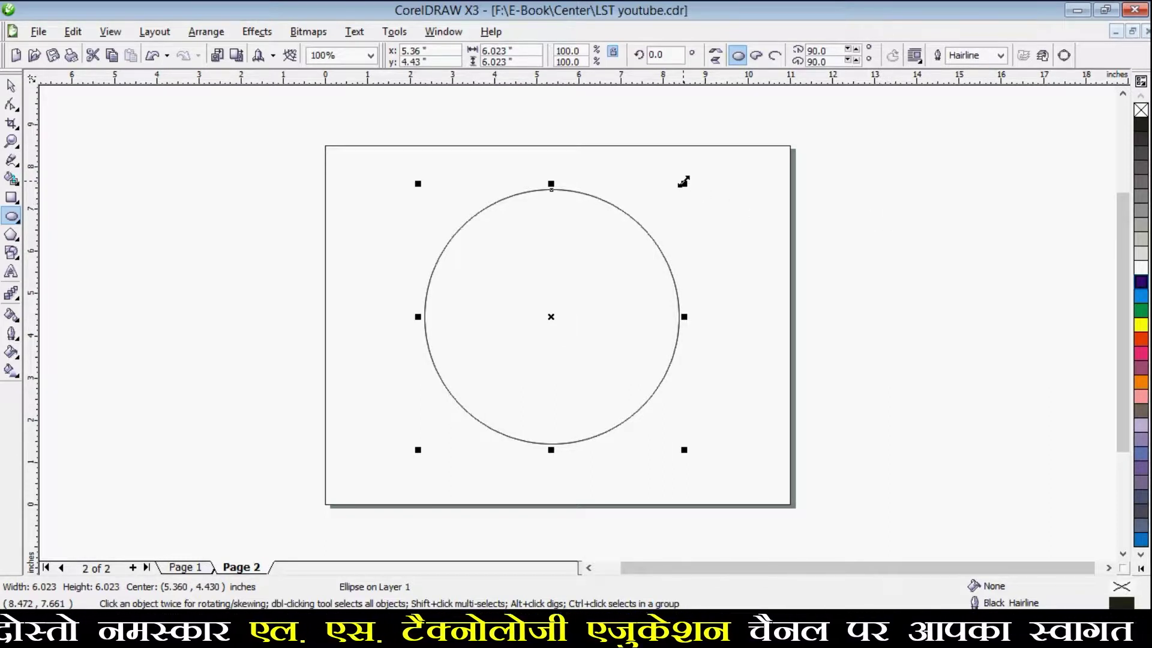
left_click_drag(685, 182, 635, 223)
key("space")
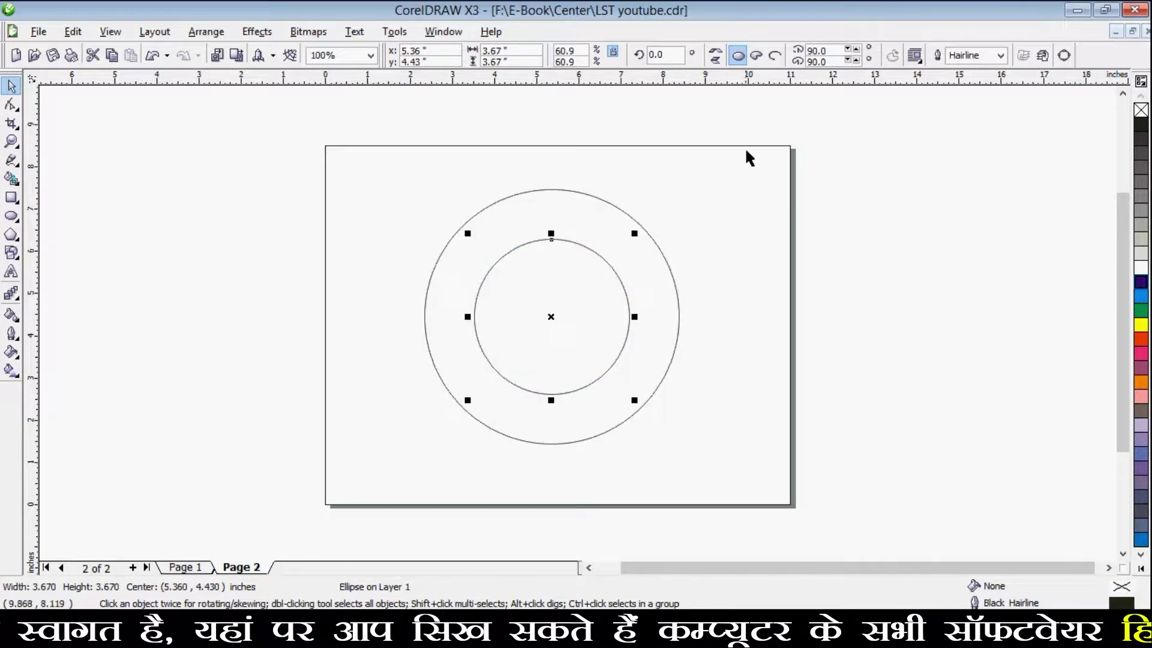
mouse_move(732, 118)
left_mouse_down()
mouse_move(527, 458)
mouse_move(385, 470)
mouse_move(401, 466)
left_mouse_up()
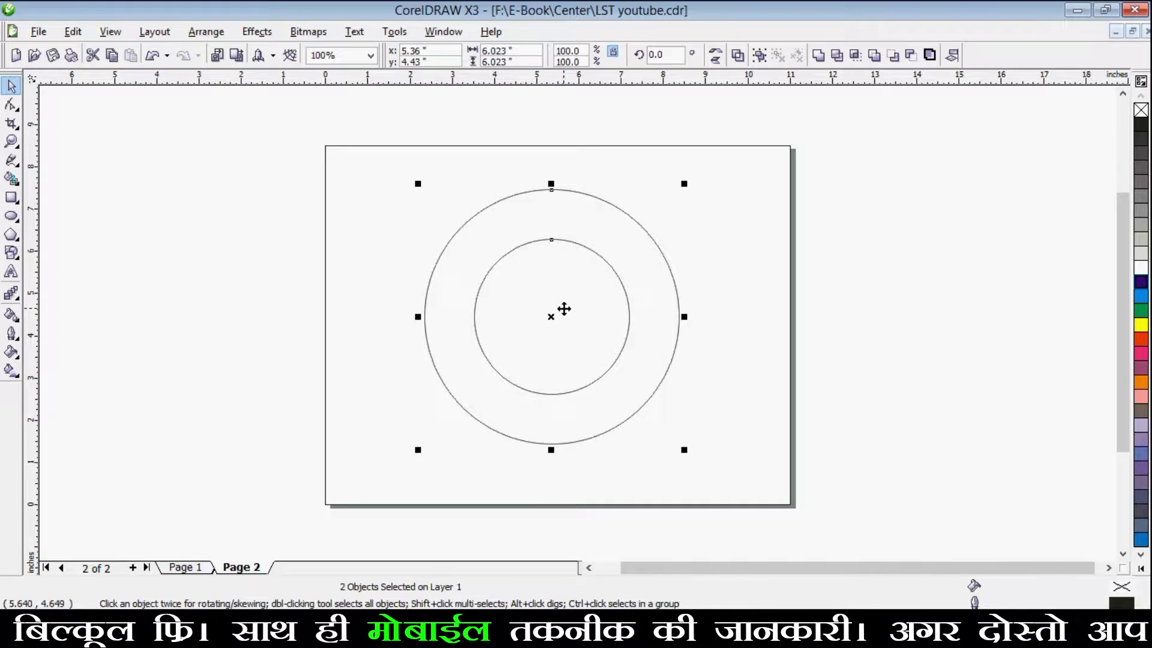
Copy the circle pair beside the page and combine the original pair into one shape.
left_click_drag(564, 309, 944, 318)
scroll(763, 363, "down", 2)
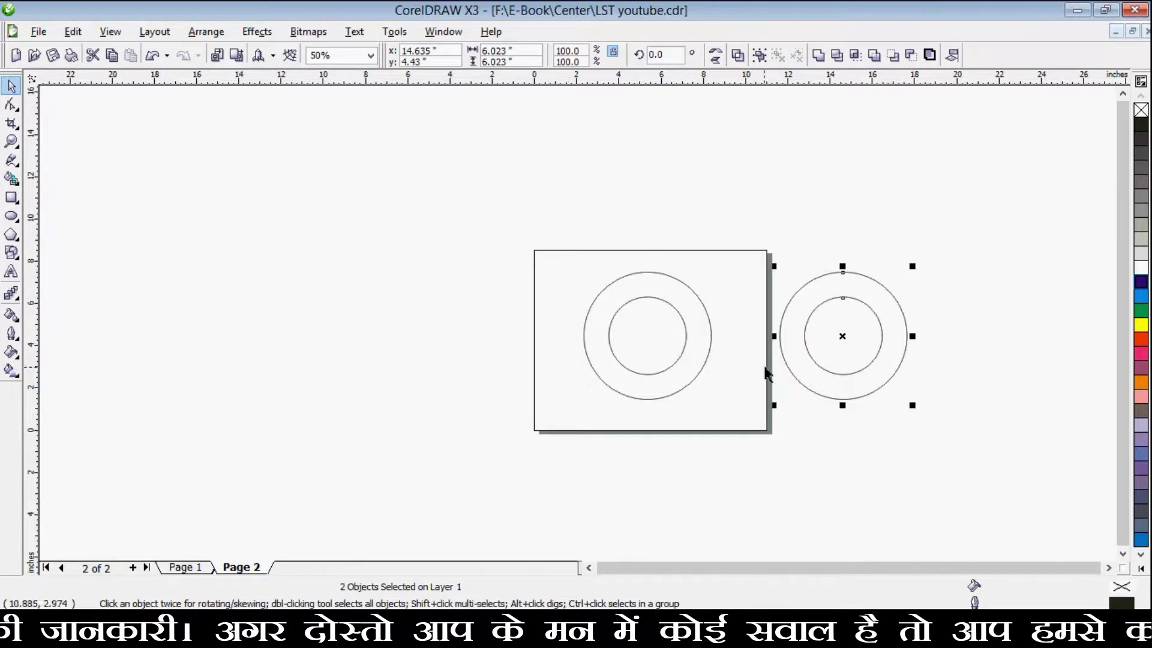
scroll(438, 260, "up", 2)
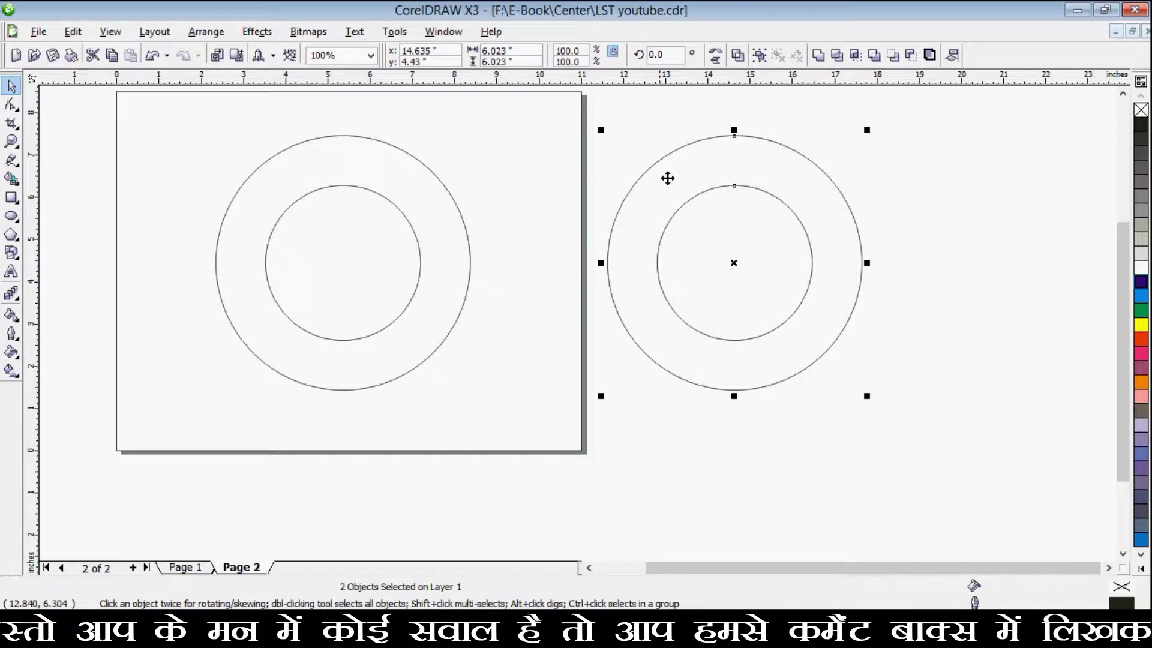
left_click(984, 175)
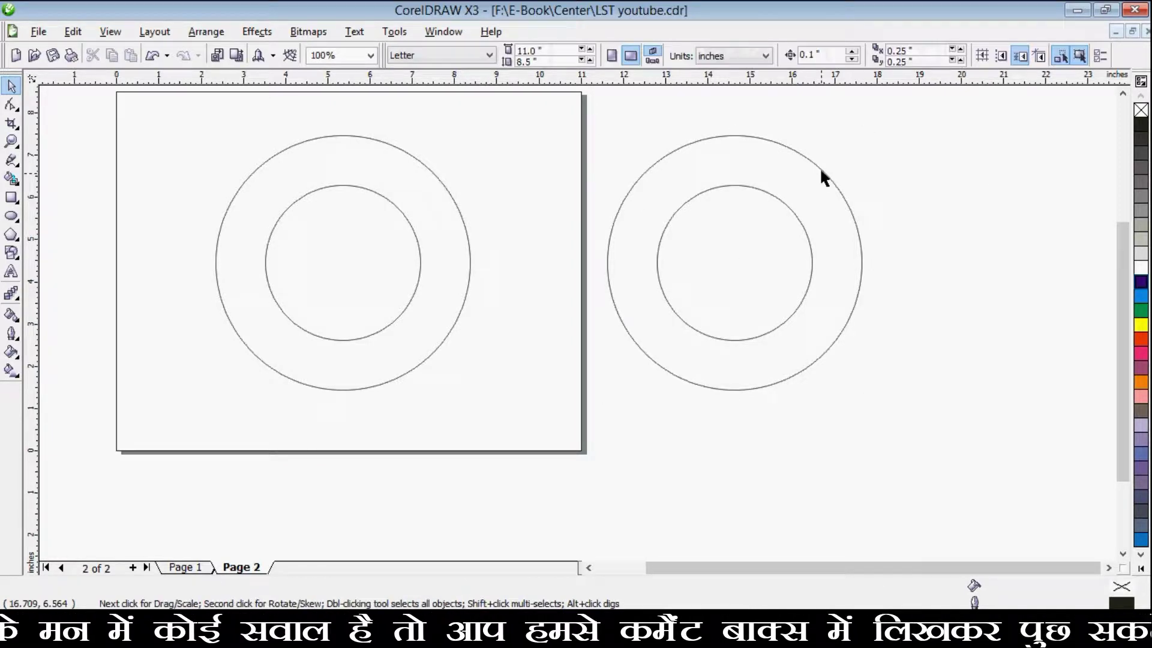
left_click(395, 202)
left_click_drag(168, 110, 514, 422)
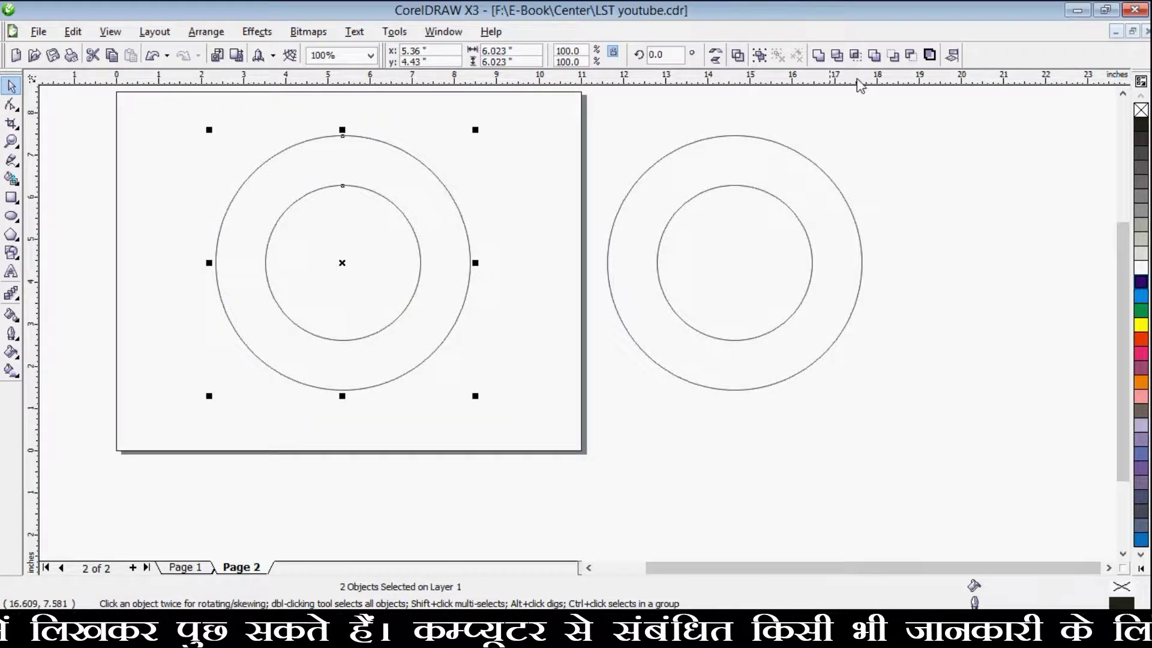
left_click(837, 56)
left_click(559, 222)
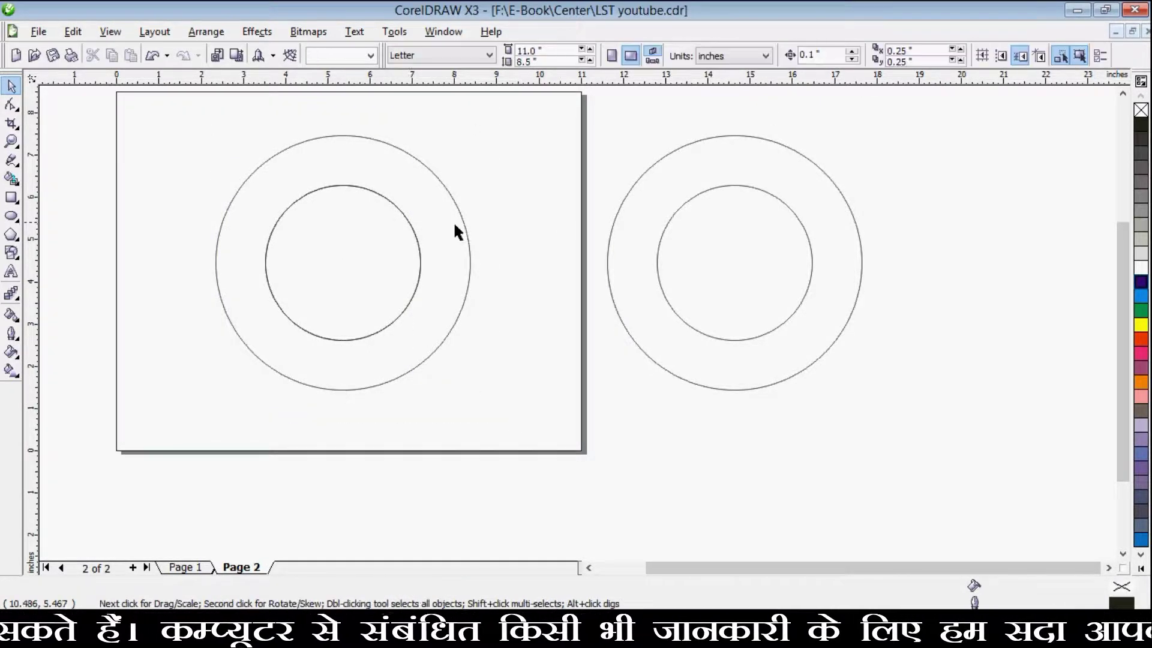
Delete an accidental guideline and select the copied circle pair beside the page.
left_click(401, 232)
left_click(601, 410)
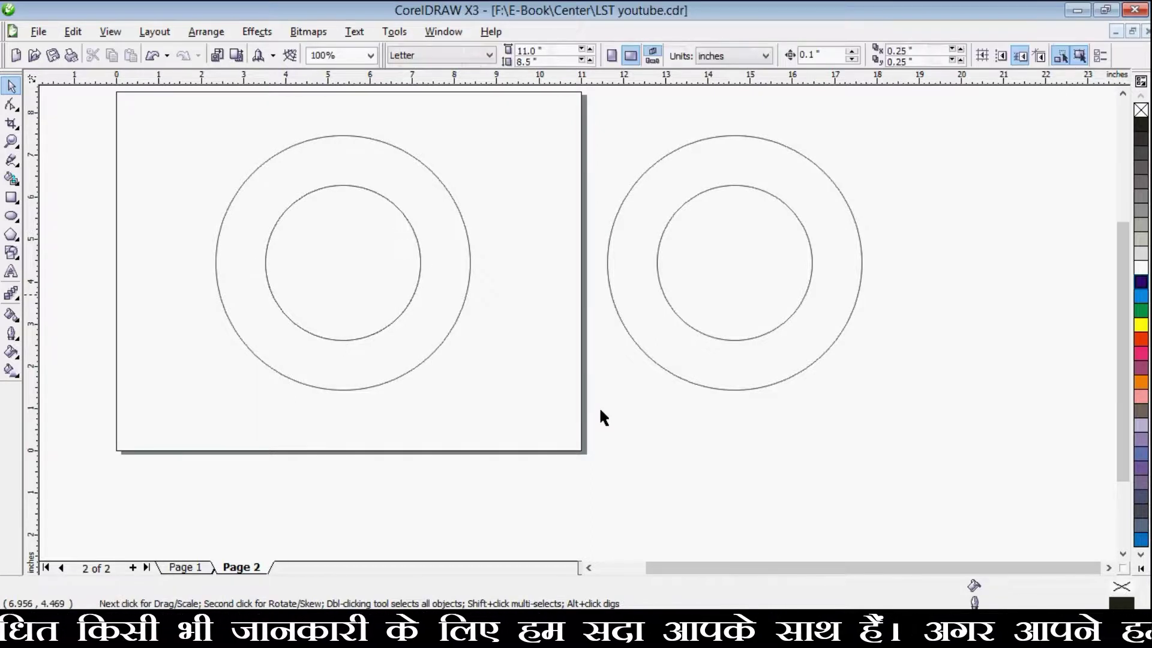
key("Tab")
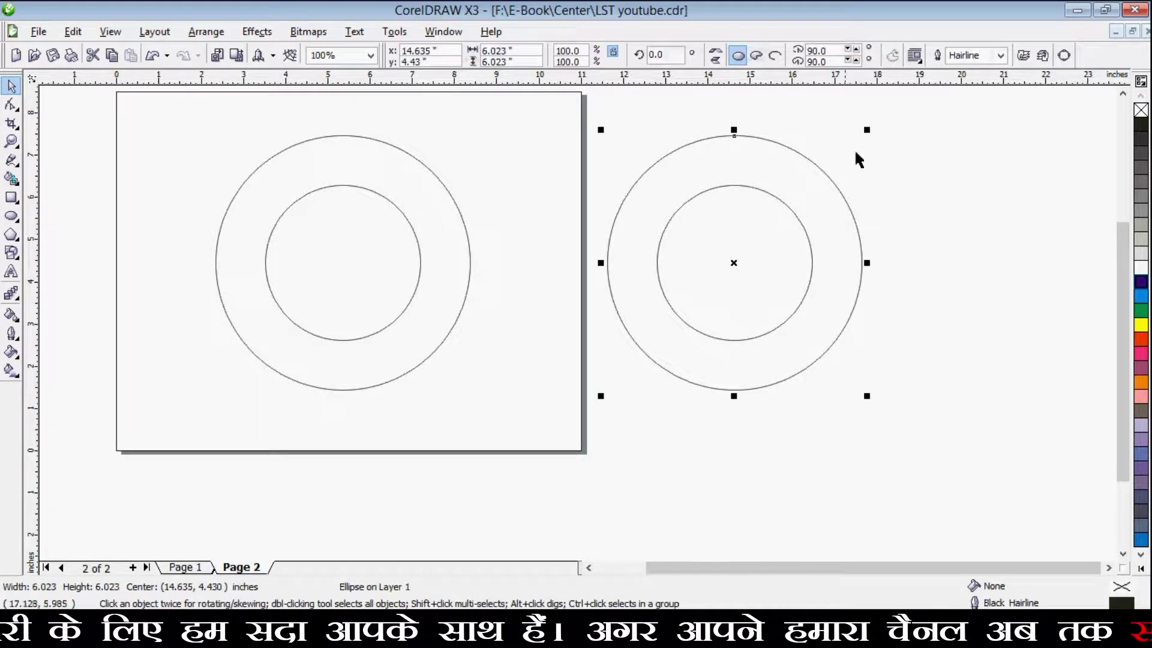
key("Tab")
key("Delete")
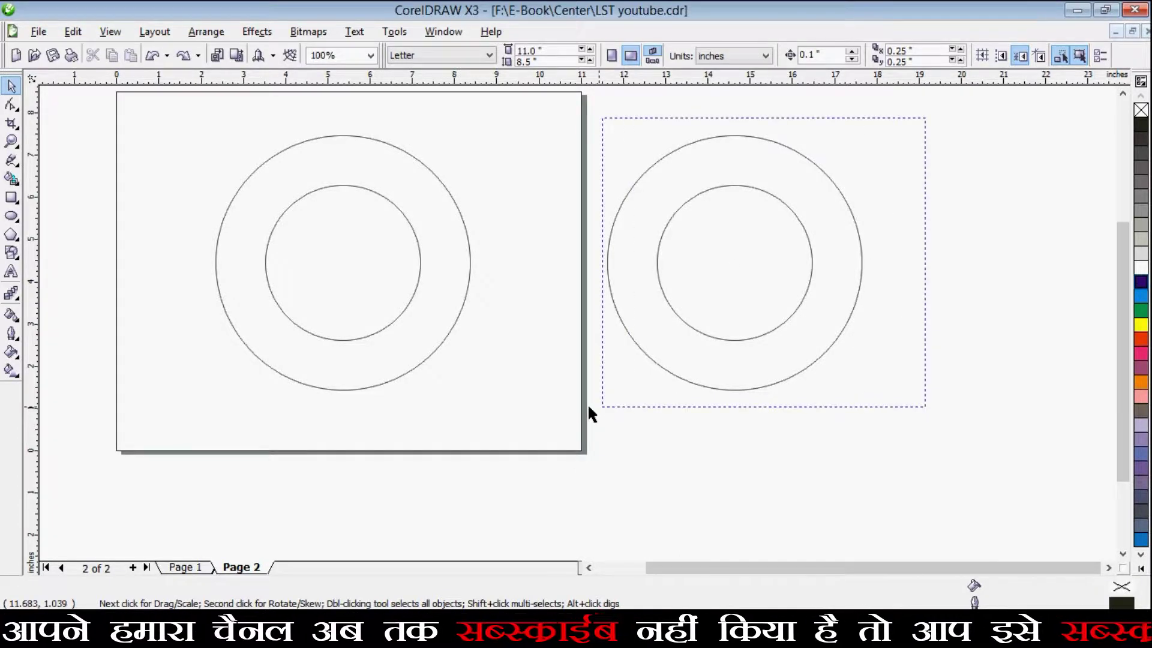
left_click_drag(921, 117, 588, 412)
left_click(916, 334)
Fill the combined circles cyan so they form a ring.
left_click(861, 246)
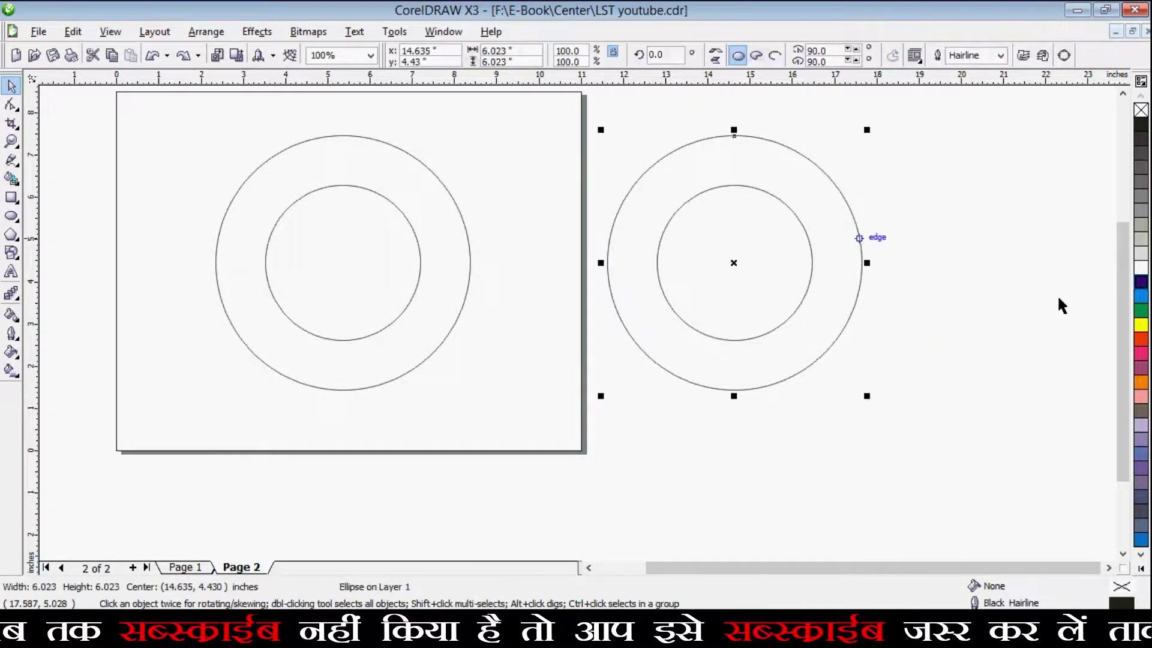
left_click(1141, 298)
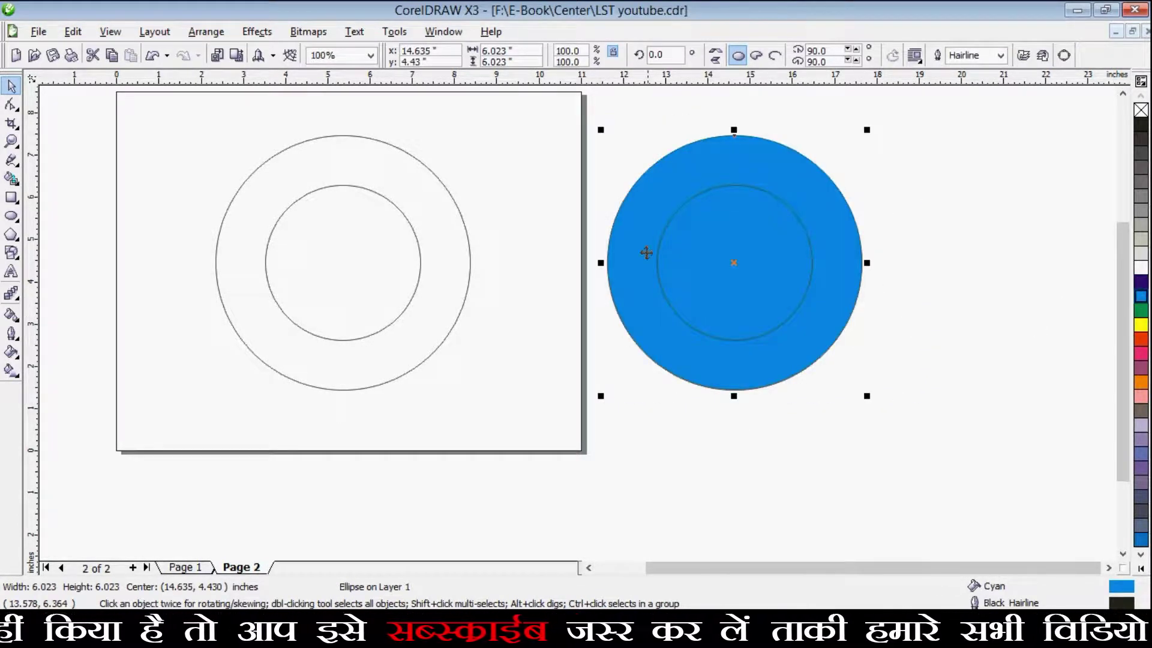
left_click(460, 222)
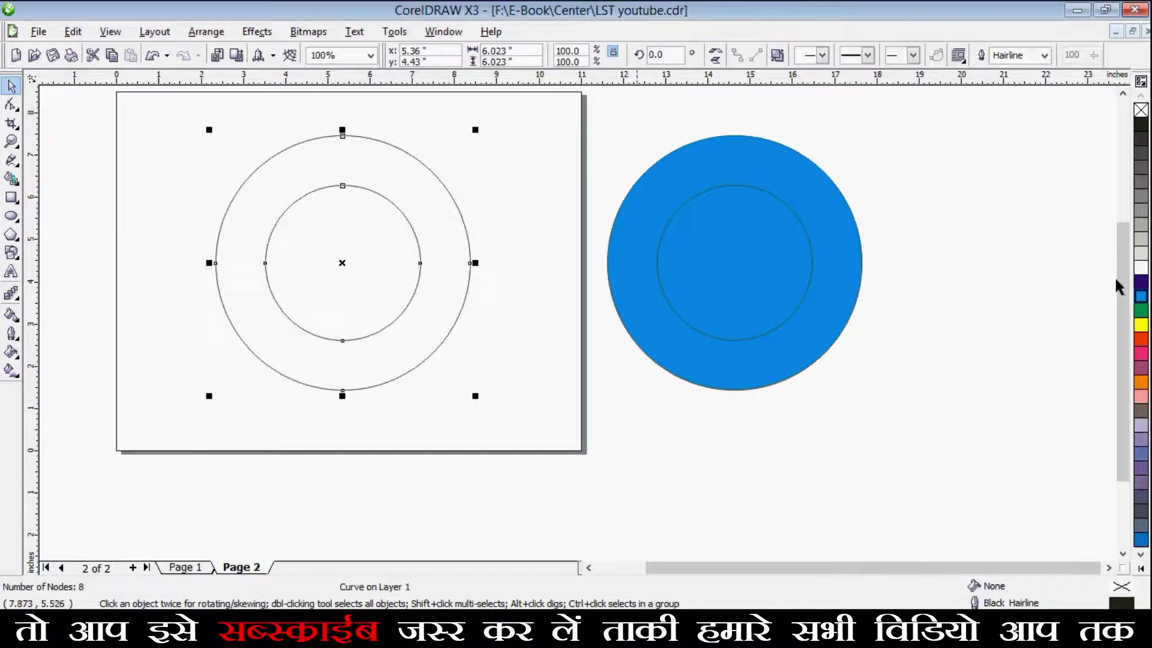
left_click(1141, 297)
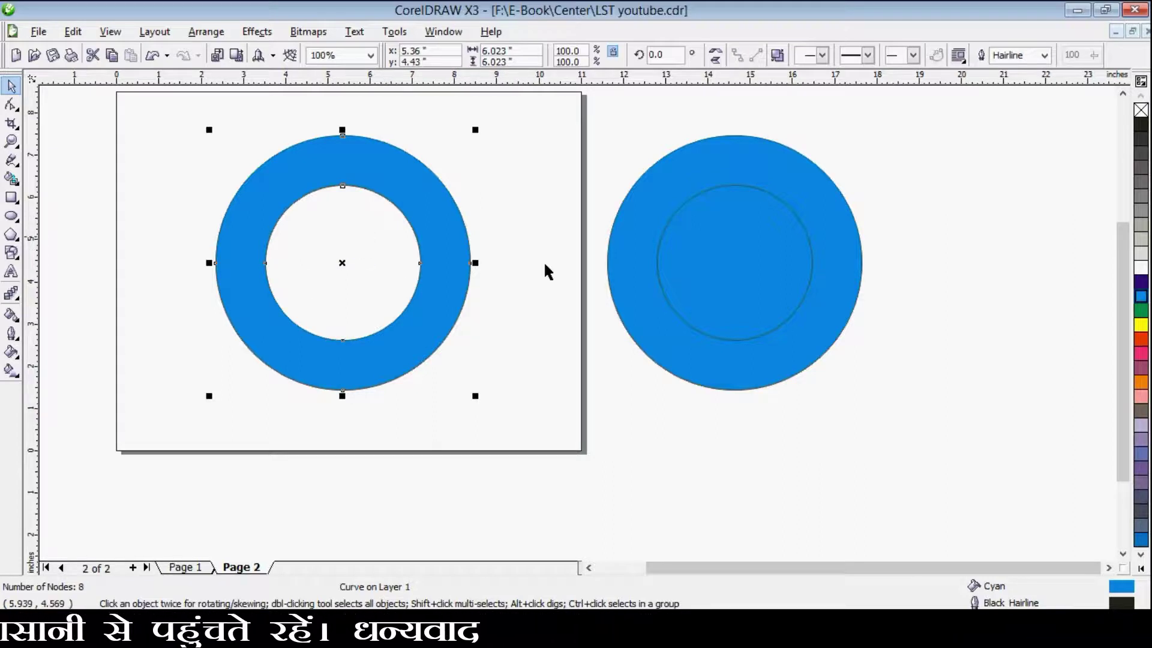
Delete the leftover circle copy beside the page and select the cyan ring.
left_click(768, 228)
left_click_drag(912, 188, 682, 381)
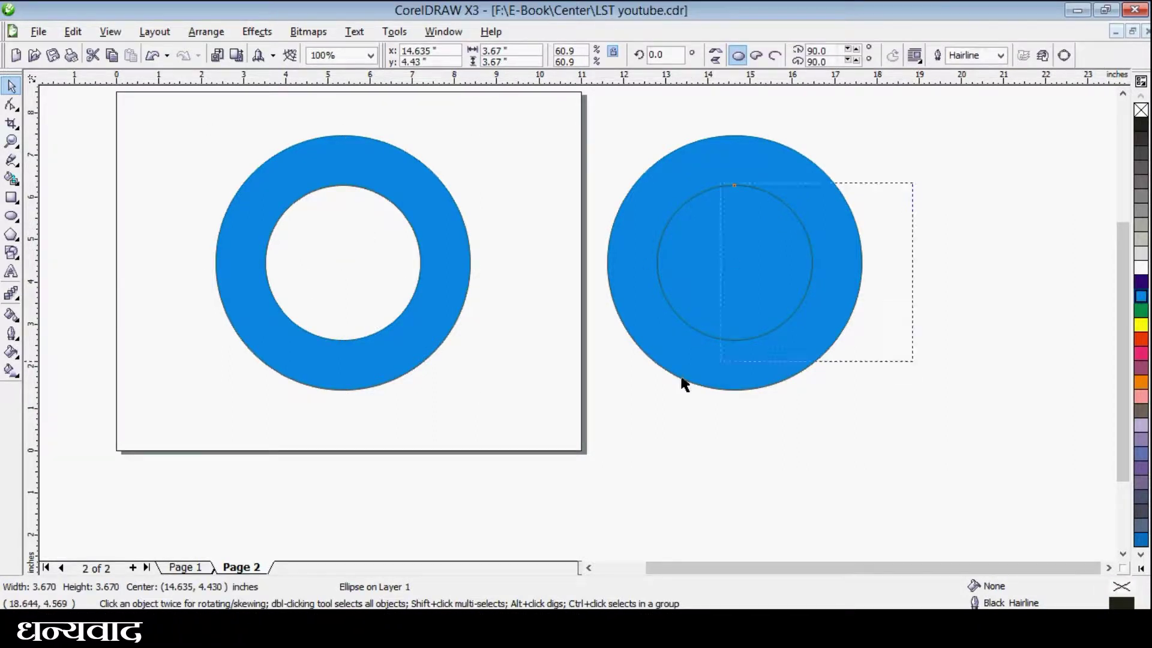
mouse_move(929, 119)
left_mouse_down()
mouse_move(657, 393)
mouse_move(613, 399)
left_mouse_up()
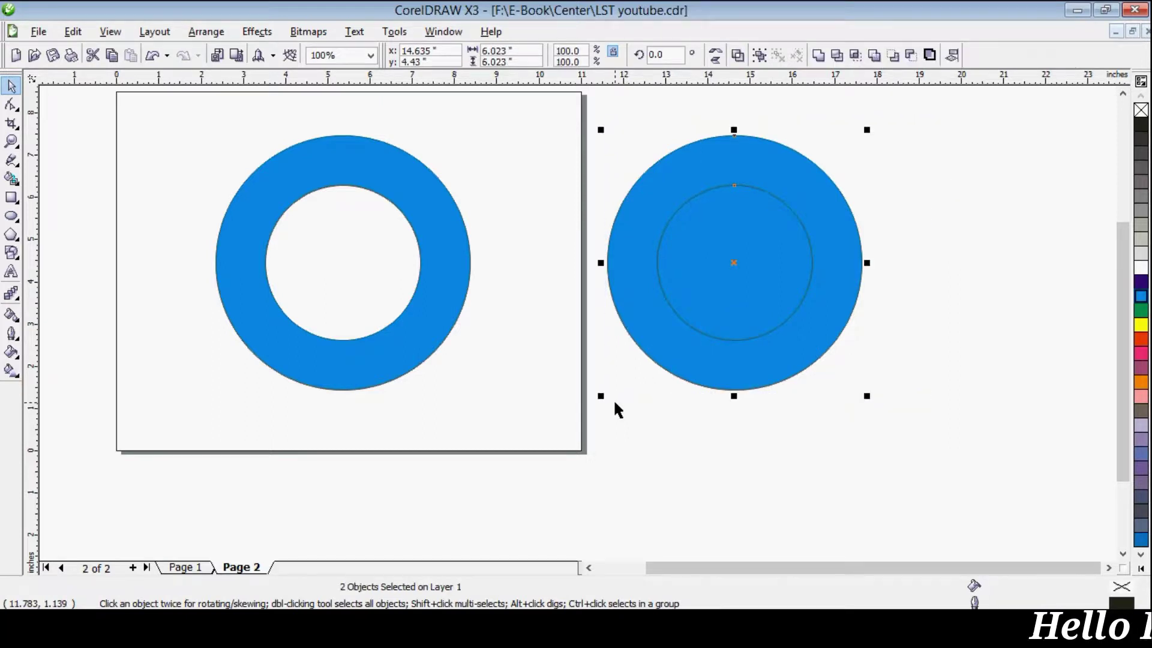
key("Delete")
scroll(573, 314, "down", 3)
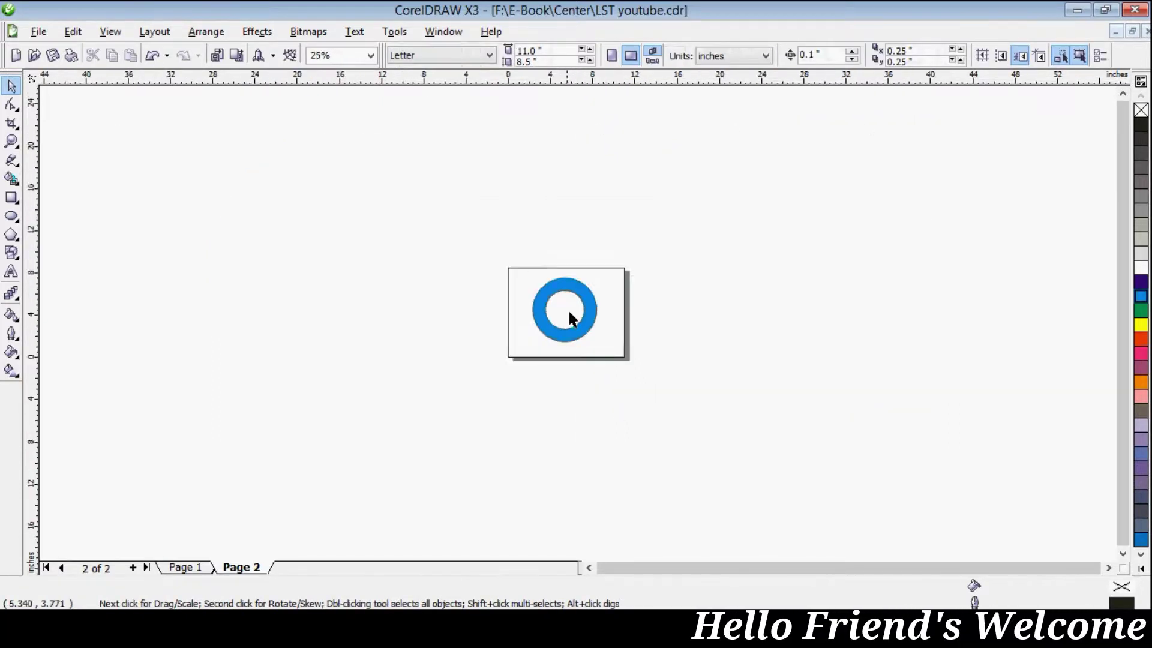
scroll(581, 320, "up", 2)
scroll(576, 319, "up", 1)
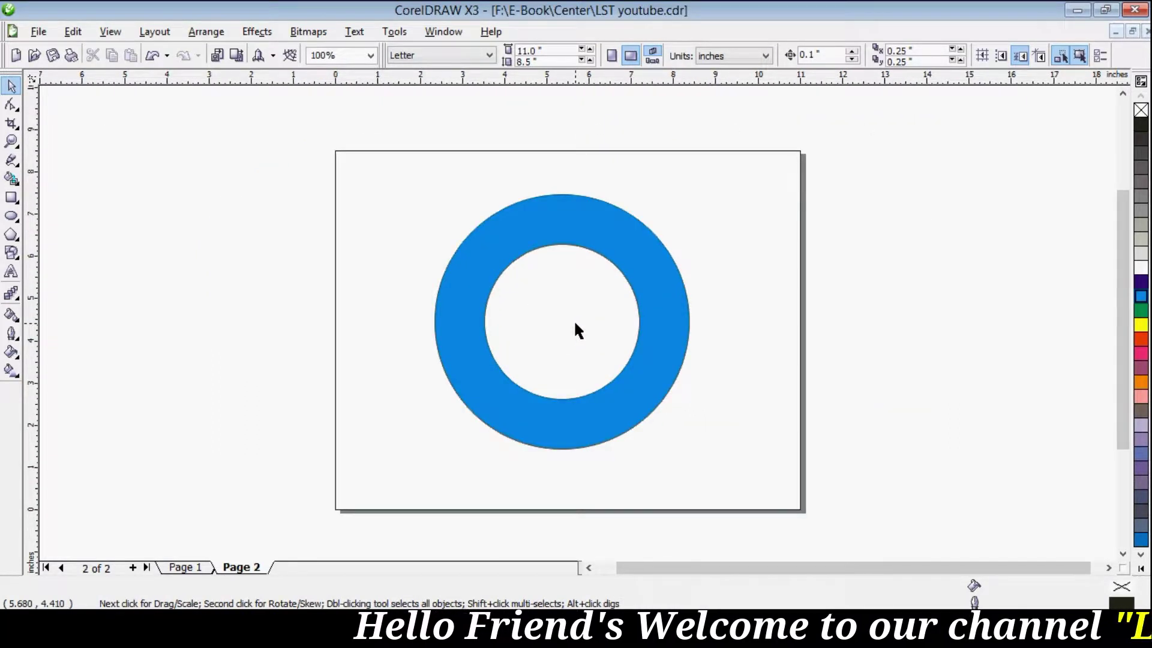
scroll(575, 319, "up", 2)
left_click(673, 296)
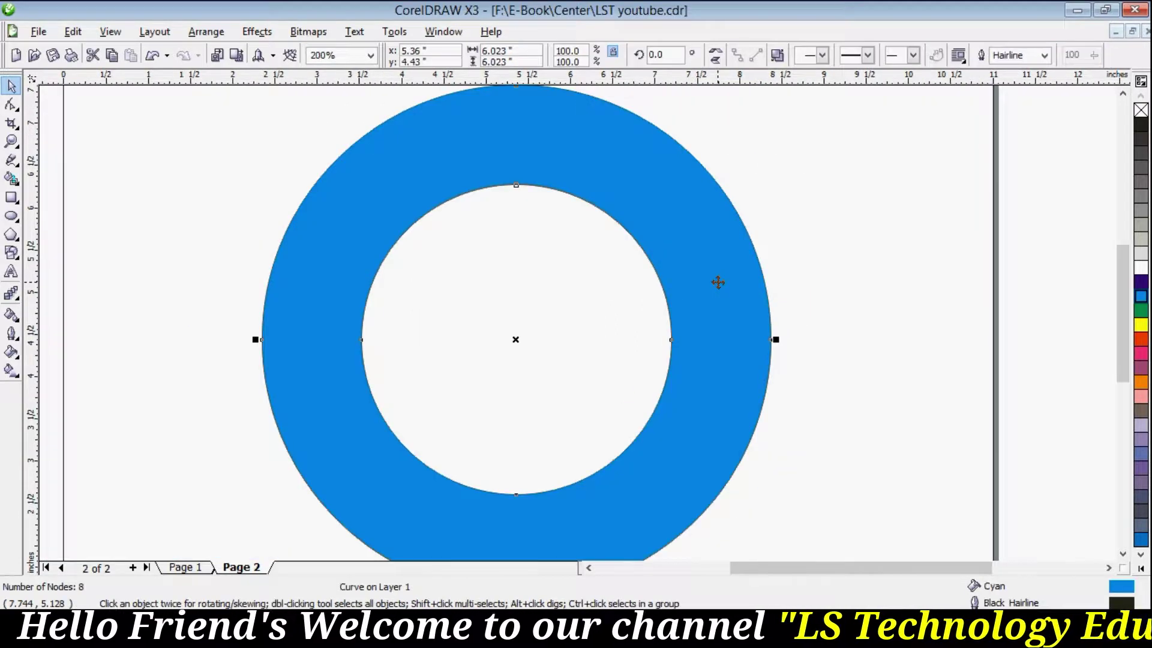
scroll(516, 401, "down", 1)
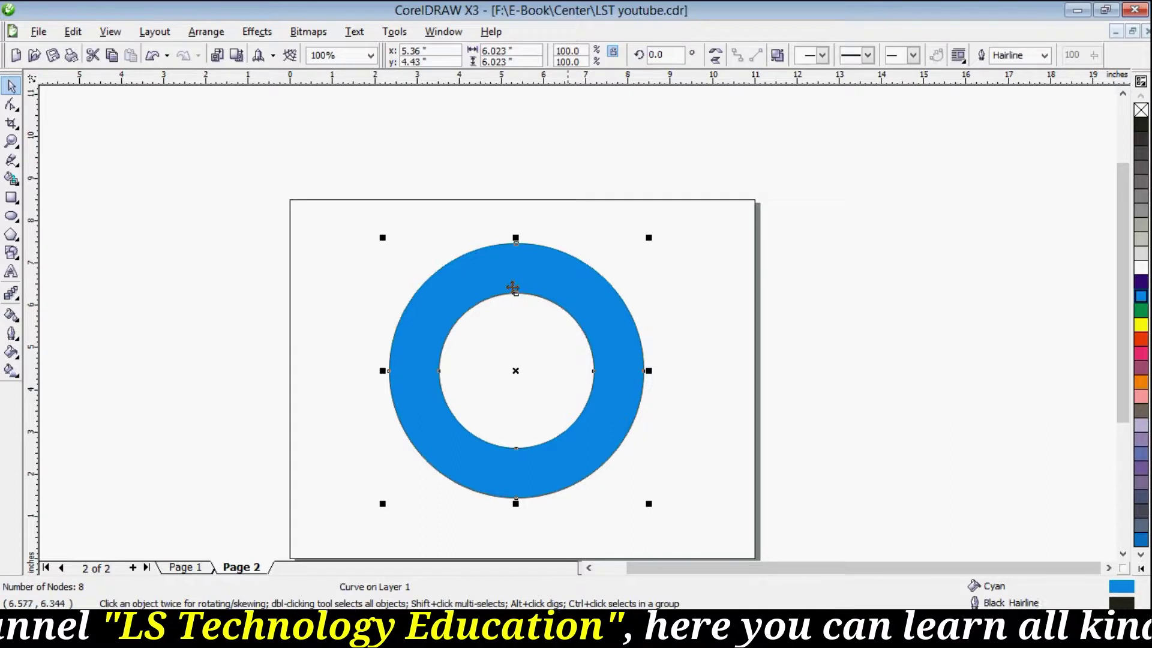
Give the ring a 4 pt dark blue outline.
left_click(1044, 55)
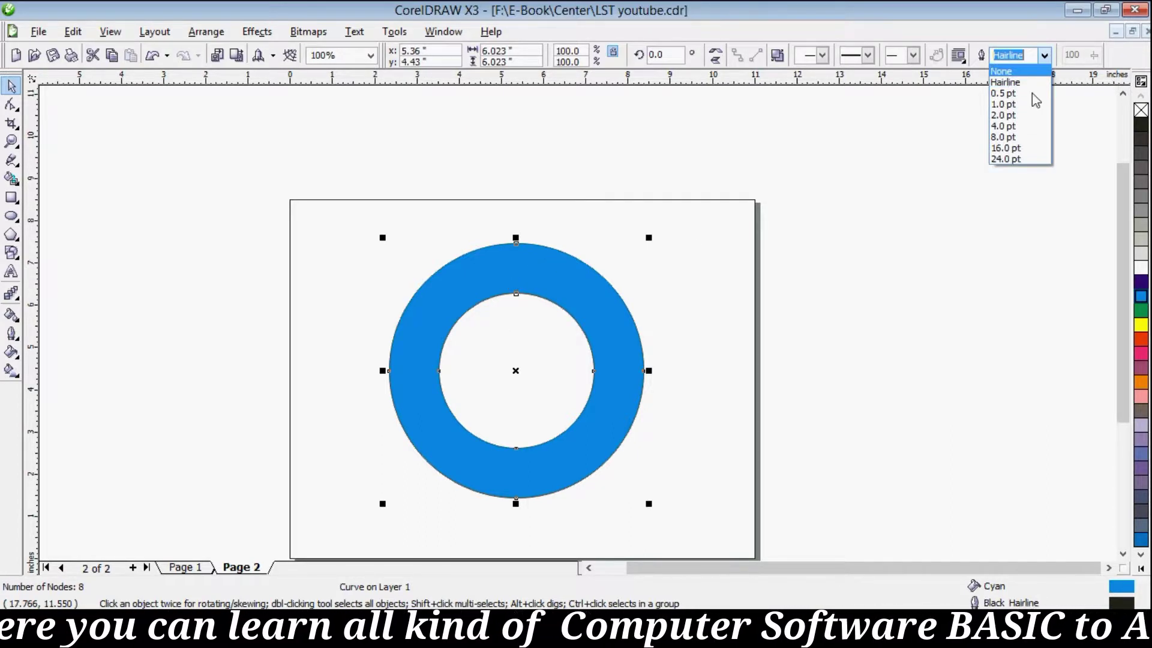
left_click(1007, 128)
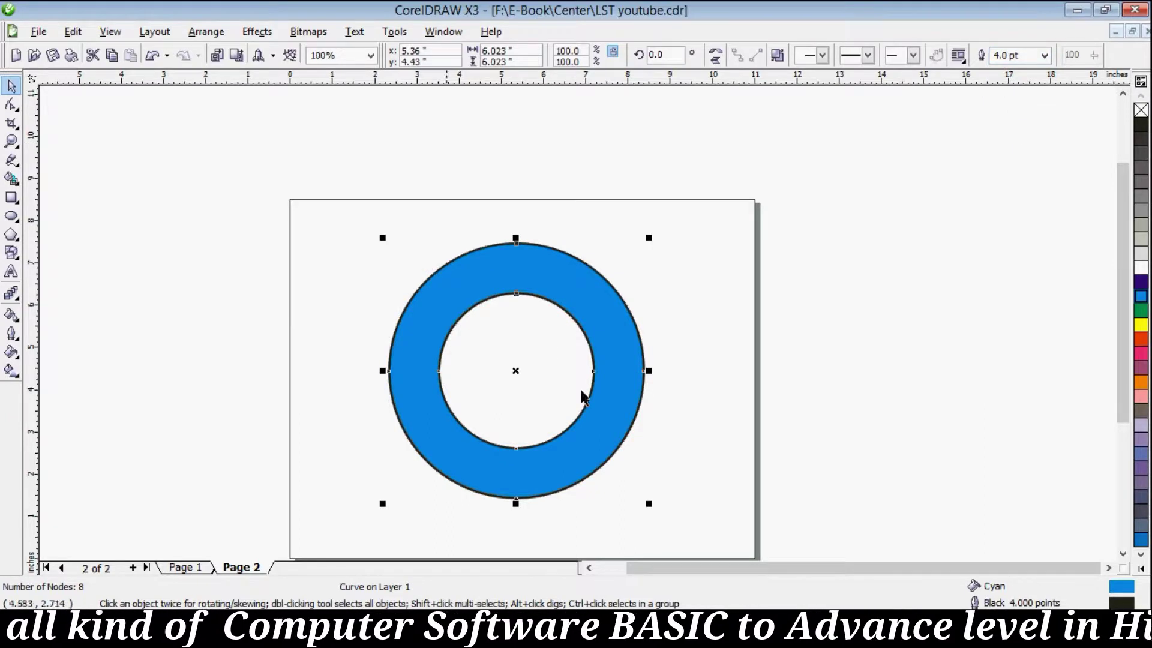
right_click(1141, 287)
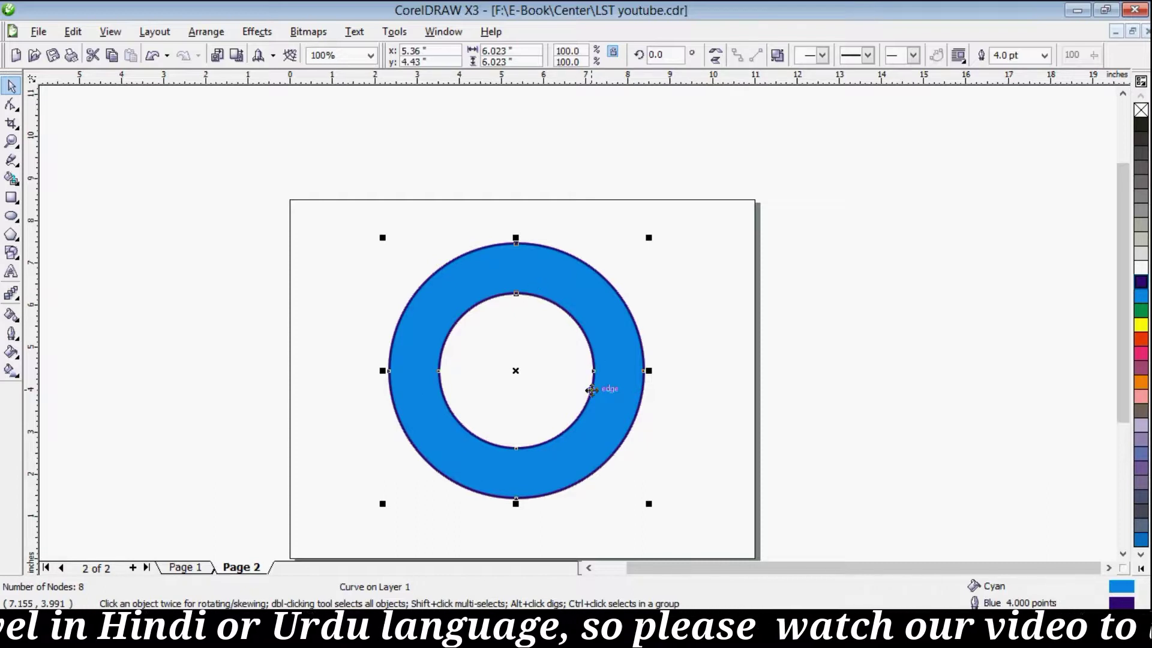
left_click(11, 355)
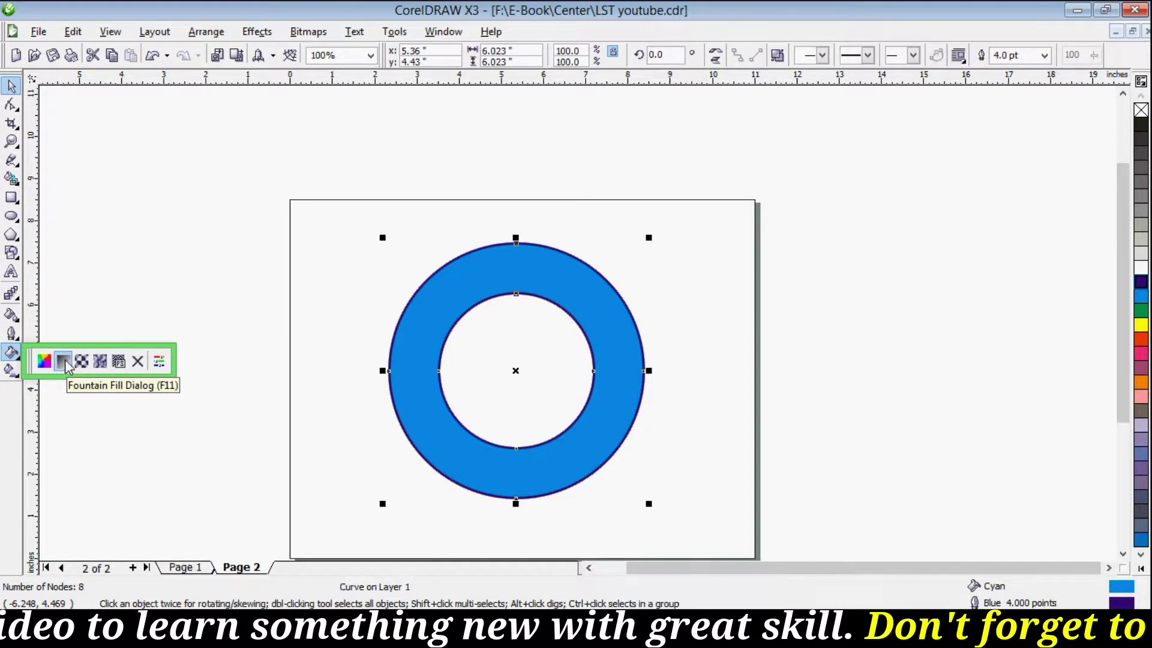
Apply a custom radial gradient: light blue at 26%, cyan at 68%, dark navy end.
left_click(63, 361)
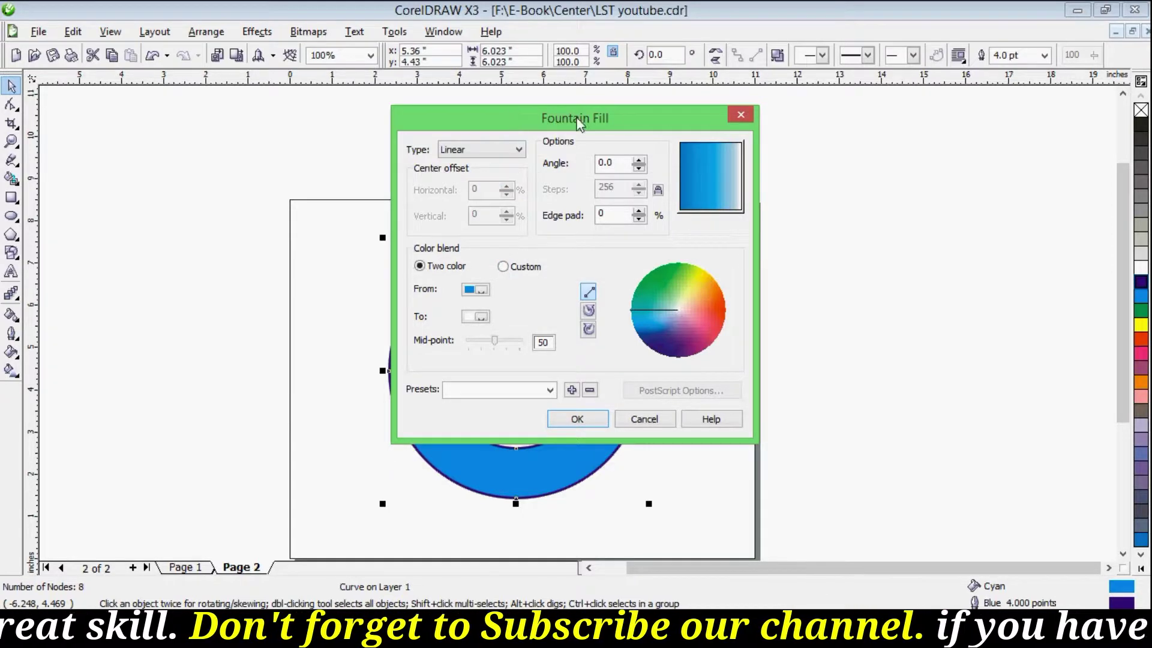
left_click_drag(577, 119, 865, 141)
left_click(791, 289)
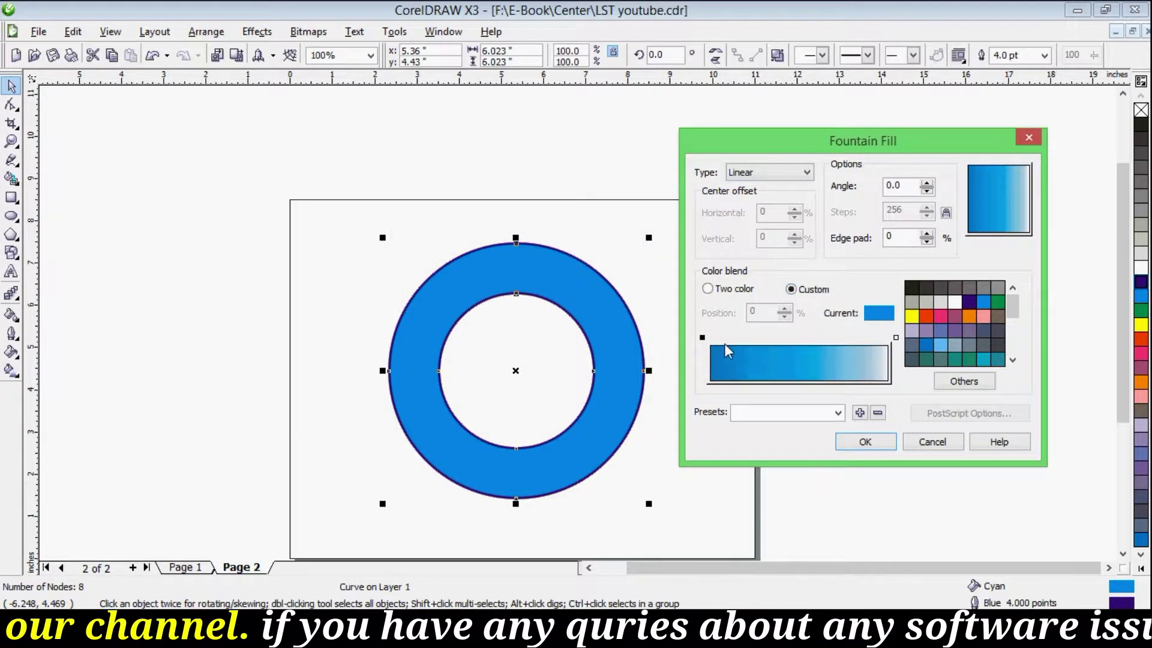
double_click(757, 337)
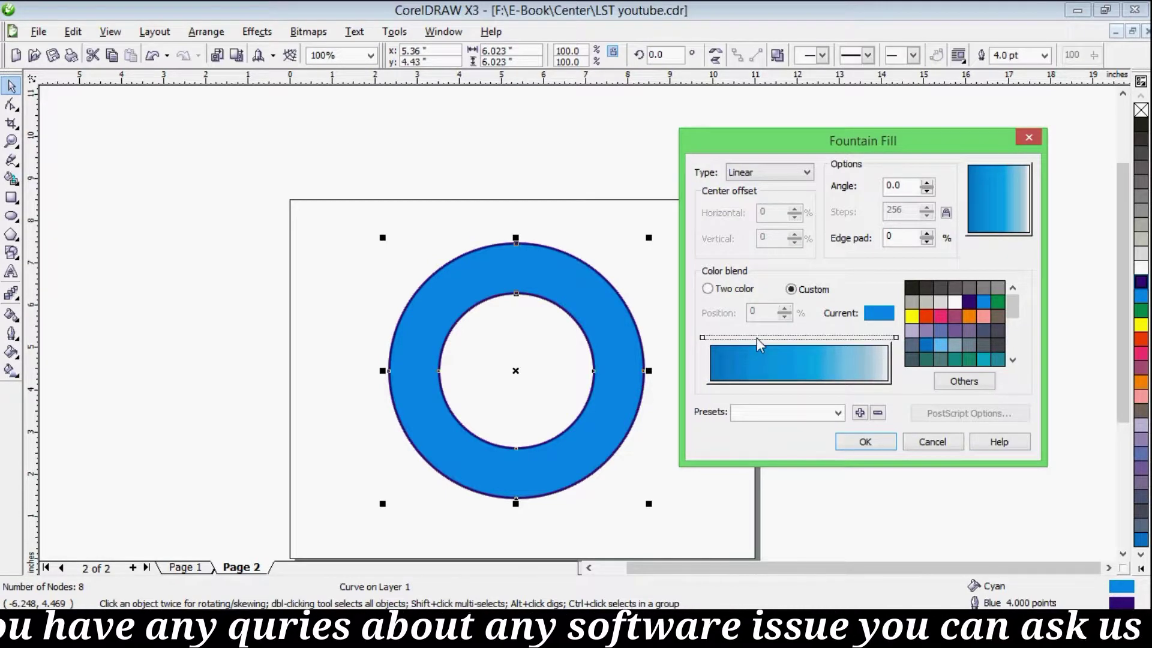
left_click(939, 344)
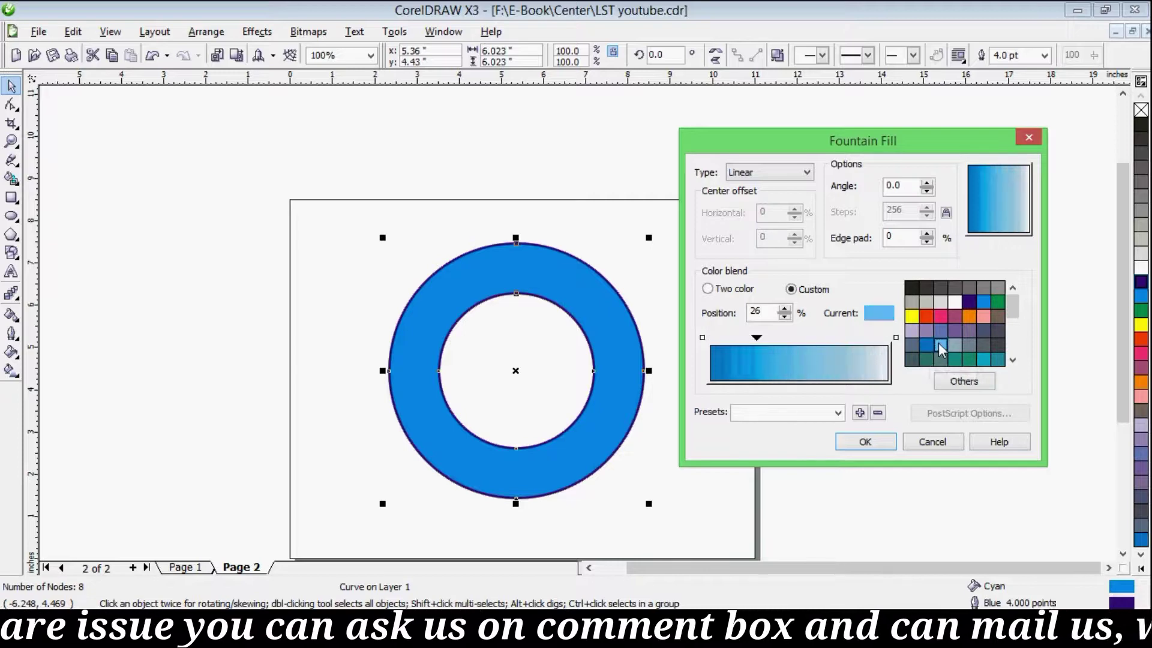
double_click(832, 338)
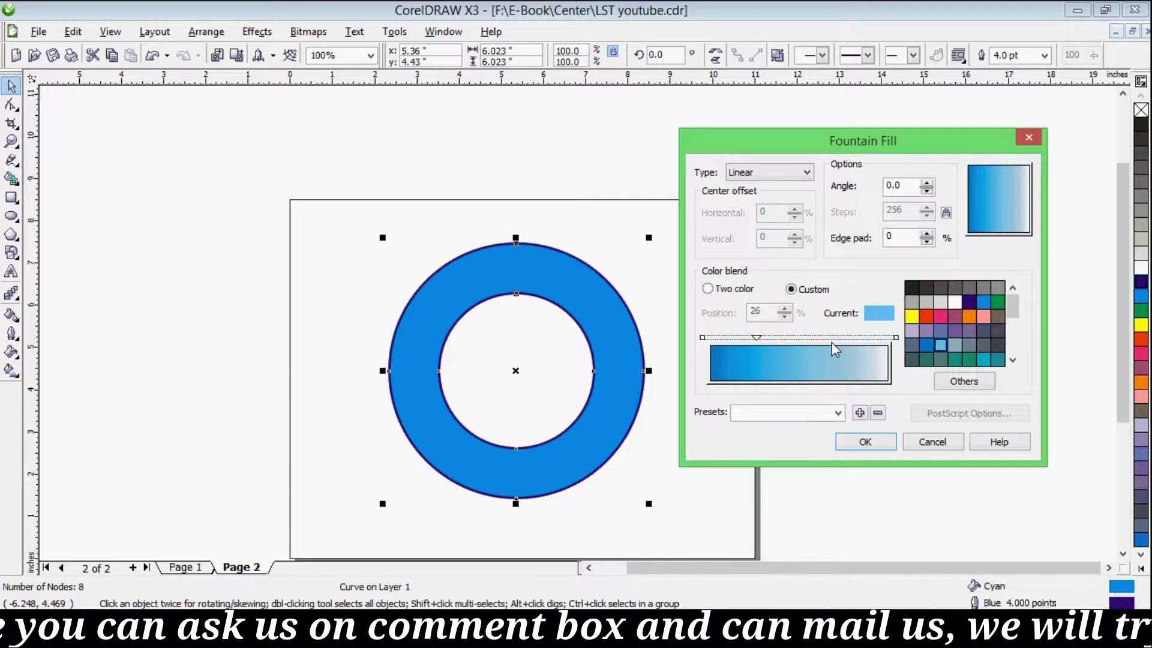
left_click(981, 301)
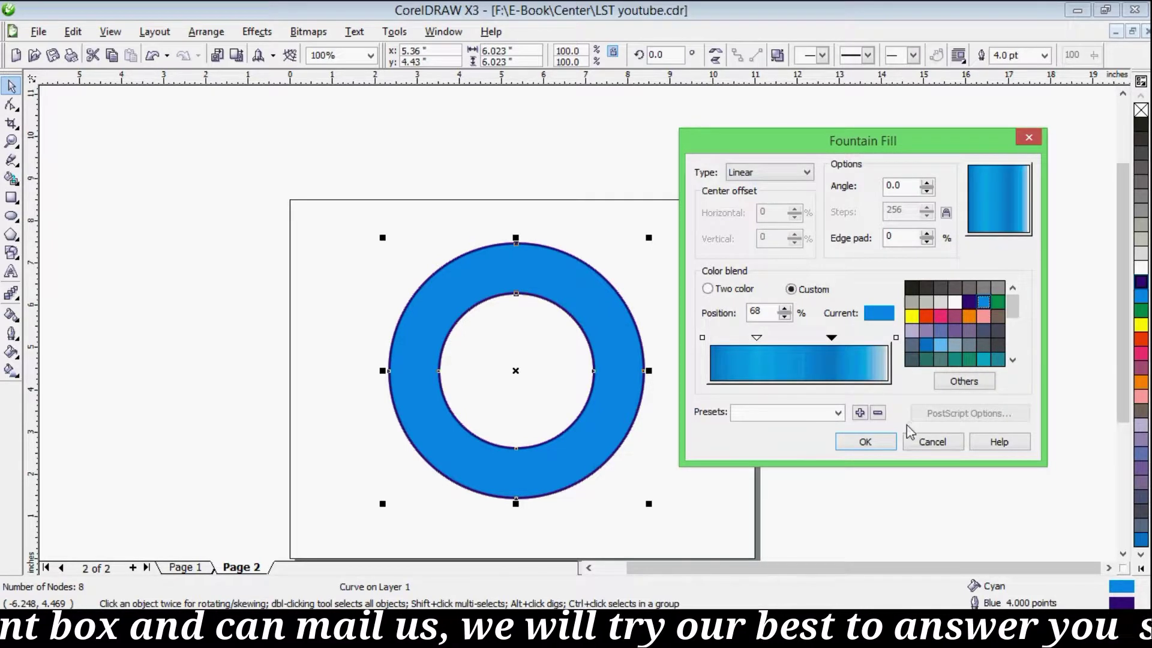
left_click(896, 339)
left_click(970, 302)
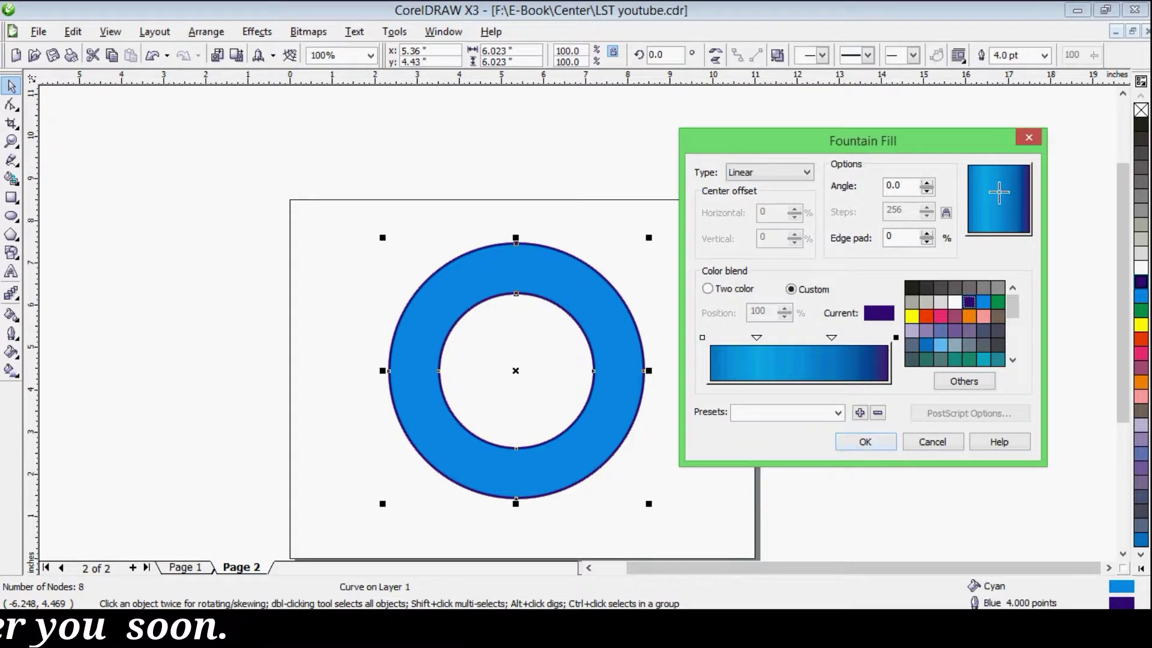
left_click(803, 174)
left_click(756, 199)
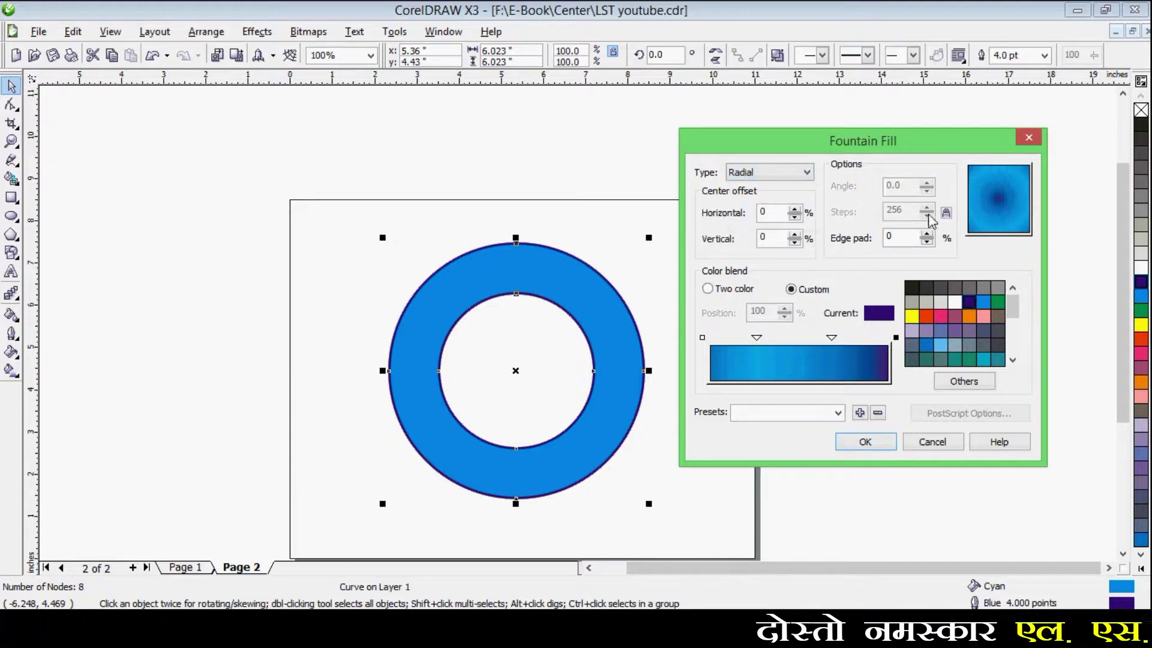
left_click(870, 443)
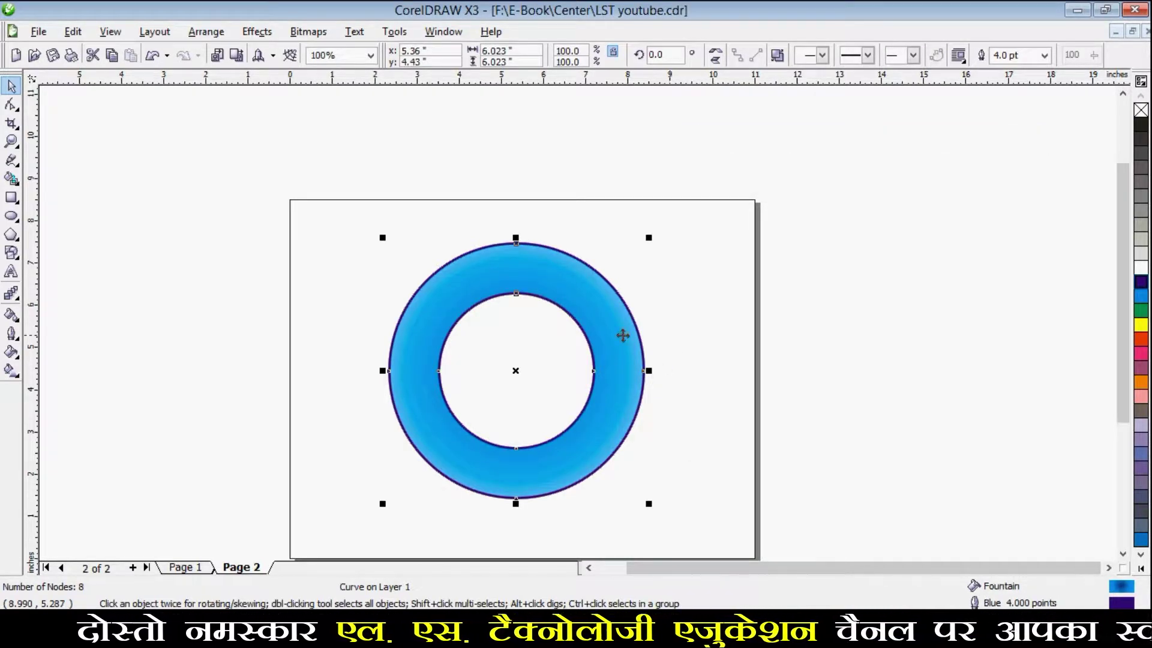
Reset the gradient's horizontal offset to 0 and edge pad from 56 back to 0.
left_click(10, 353)
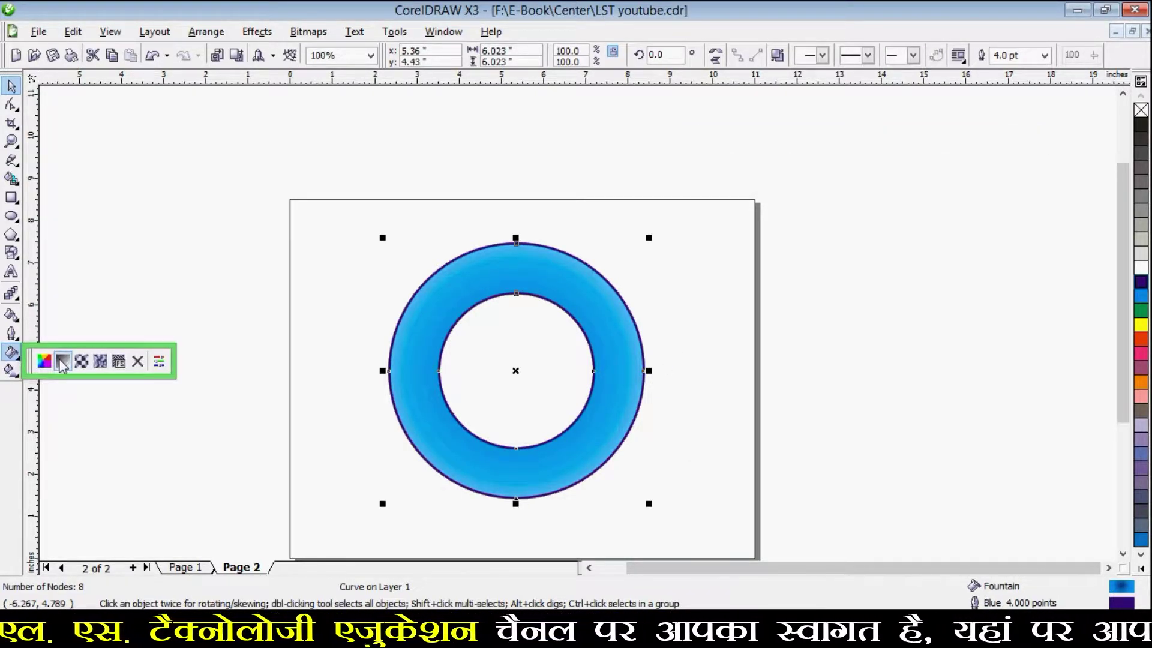
left_click(62, 362)
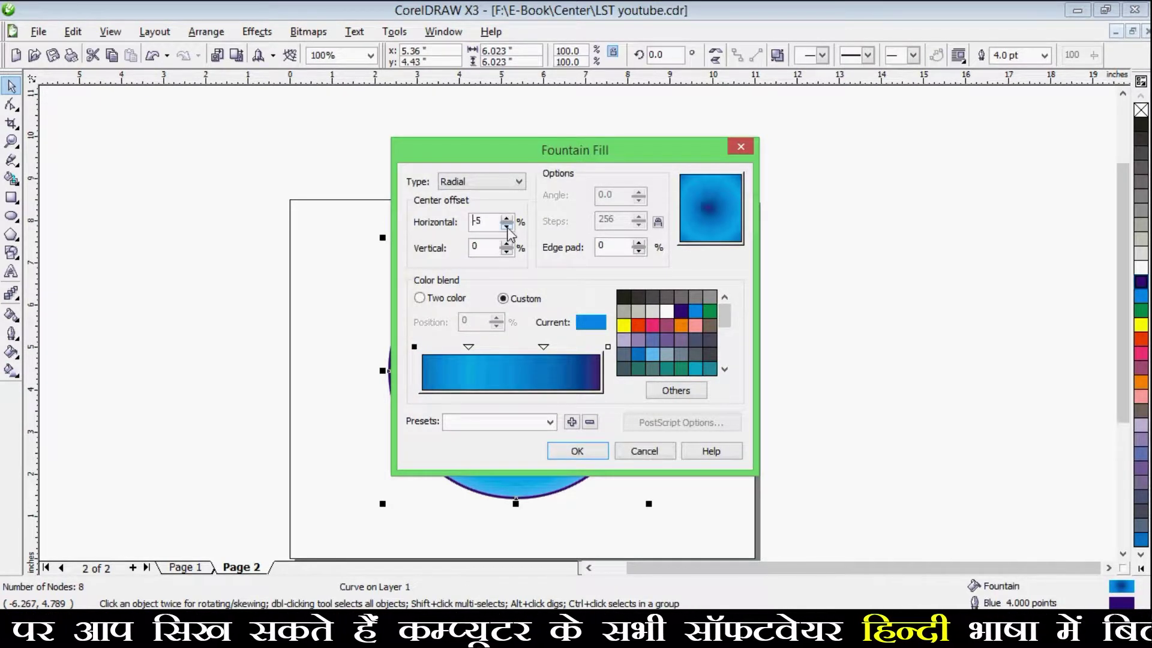
left_click(507, 227)
left_click(507, 218)
left_click(507, 218)
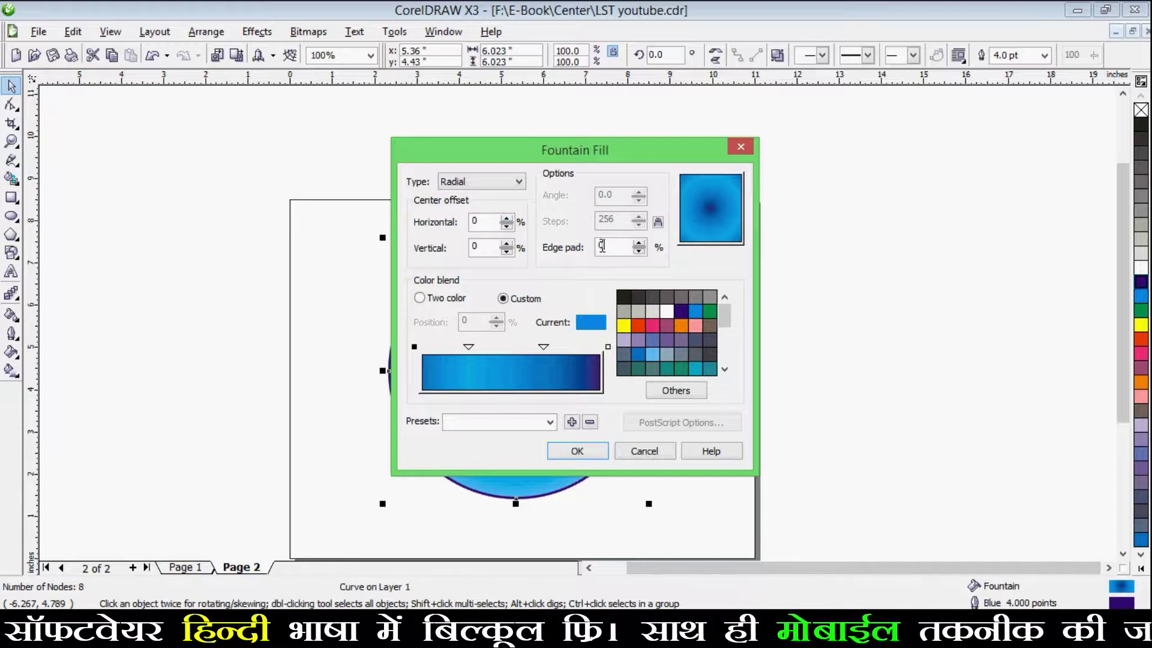
type("56")
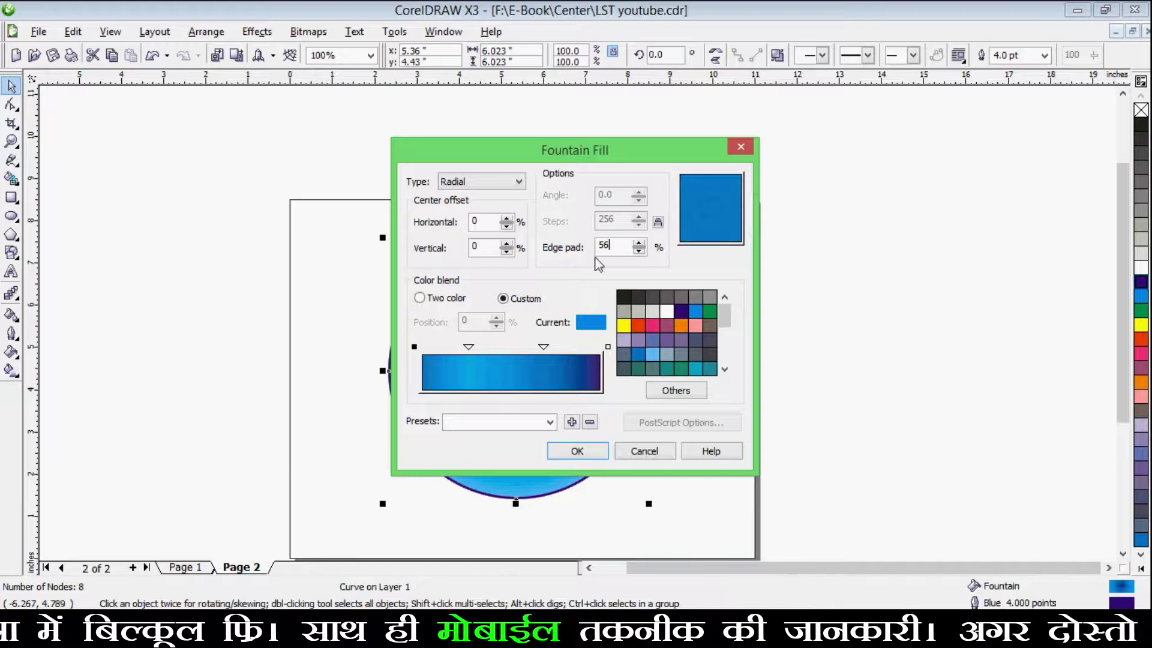
left_click_drag(613, 247, 598, 248)
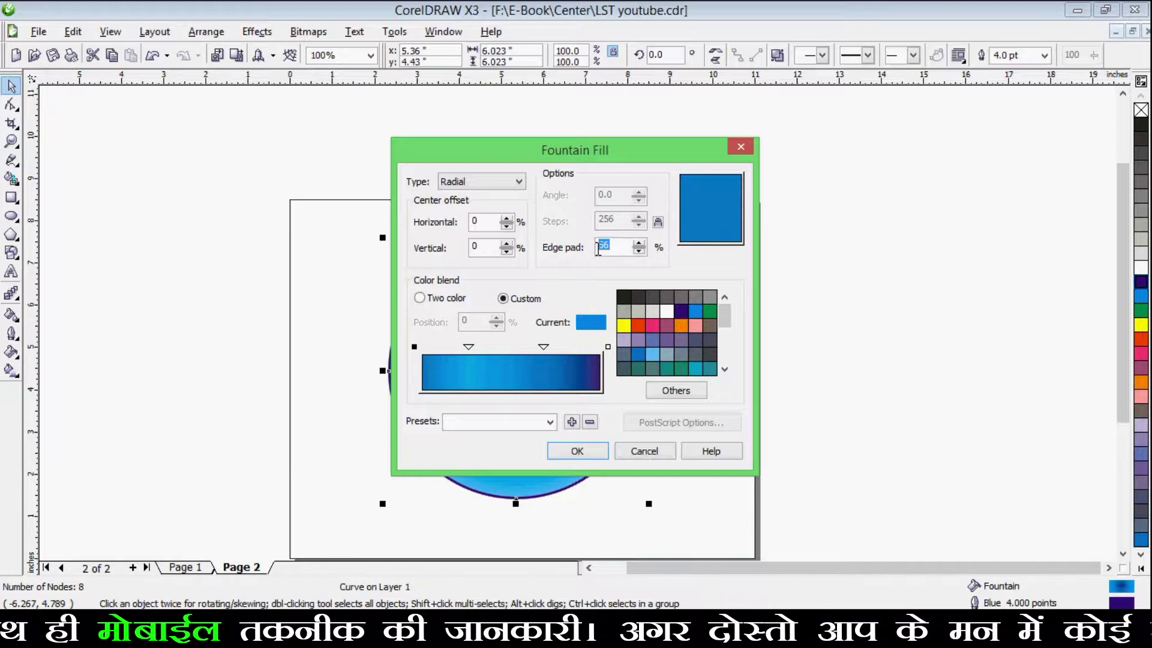
type("0")
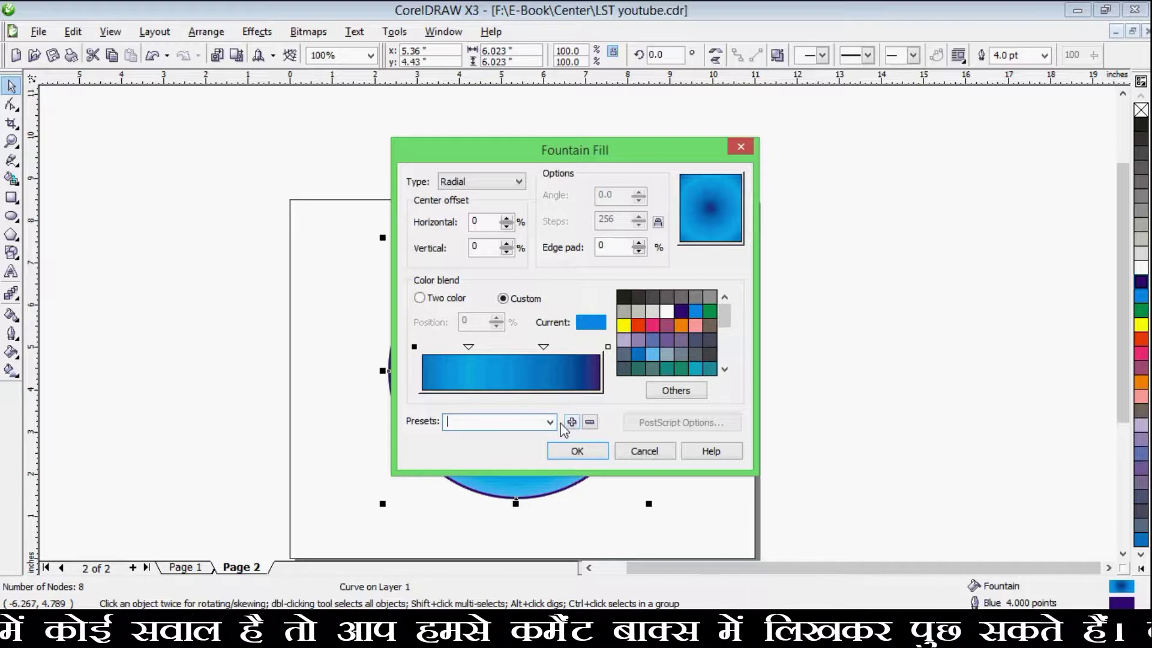
left_click_drag(622, 157, 892, 145)
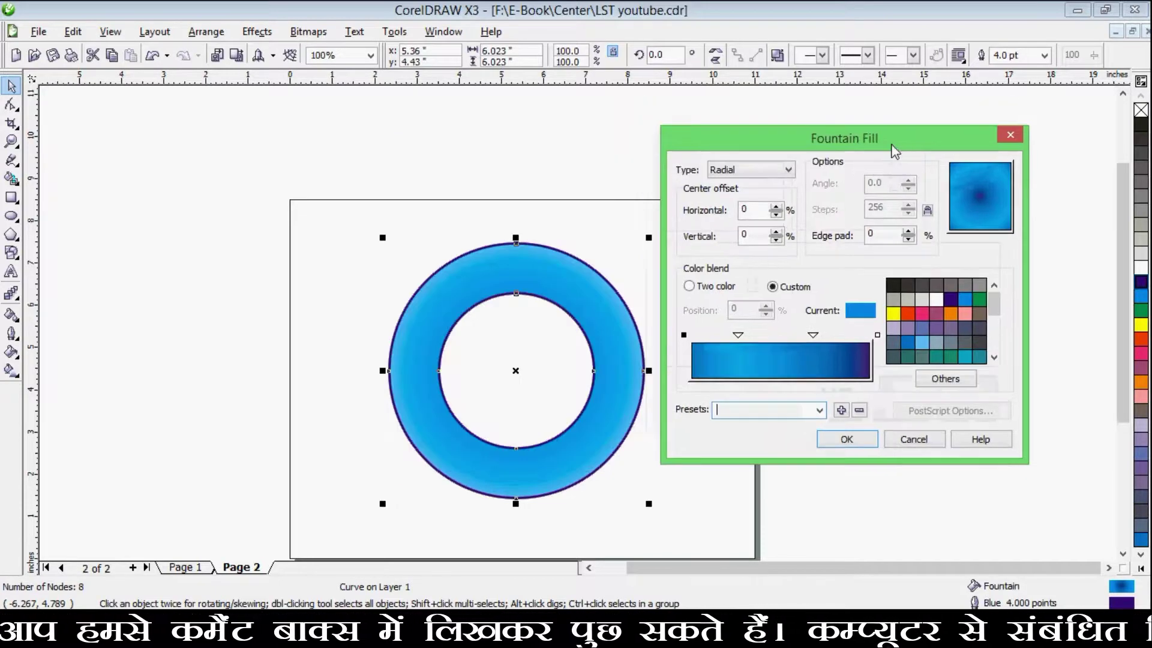
left_click(820, 411)
left_click(729, 199)
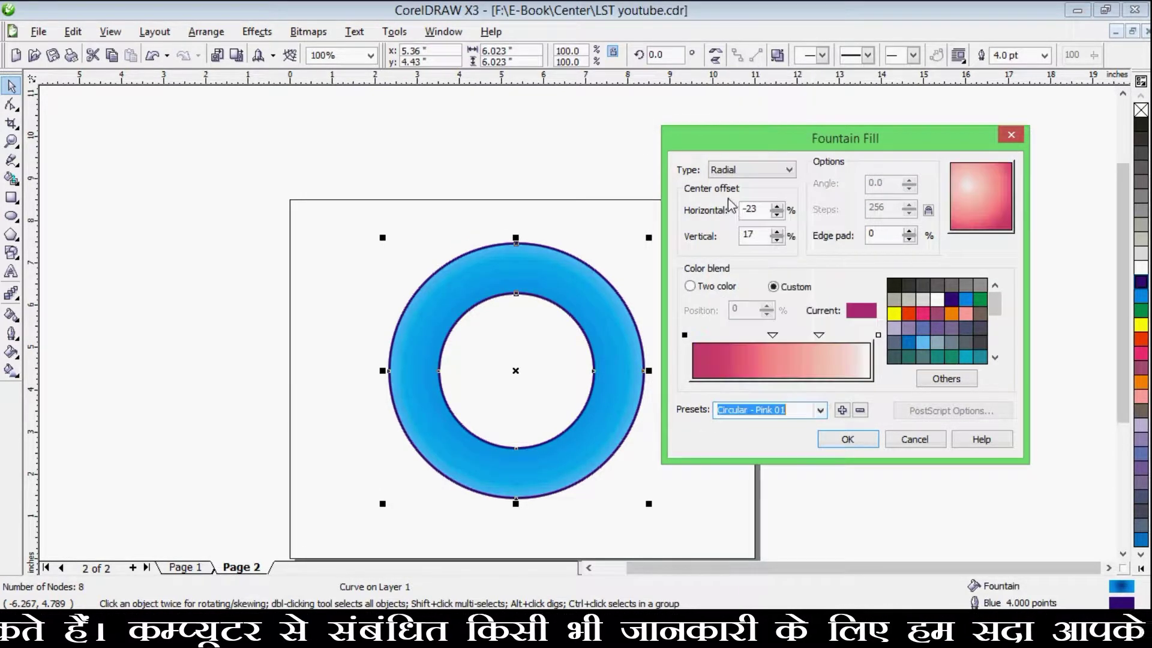
left_click(819, 410)
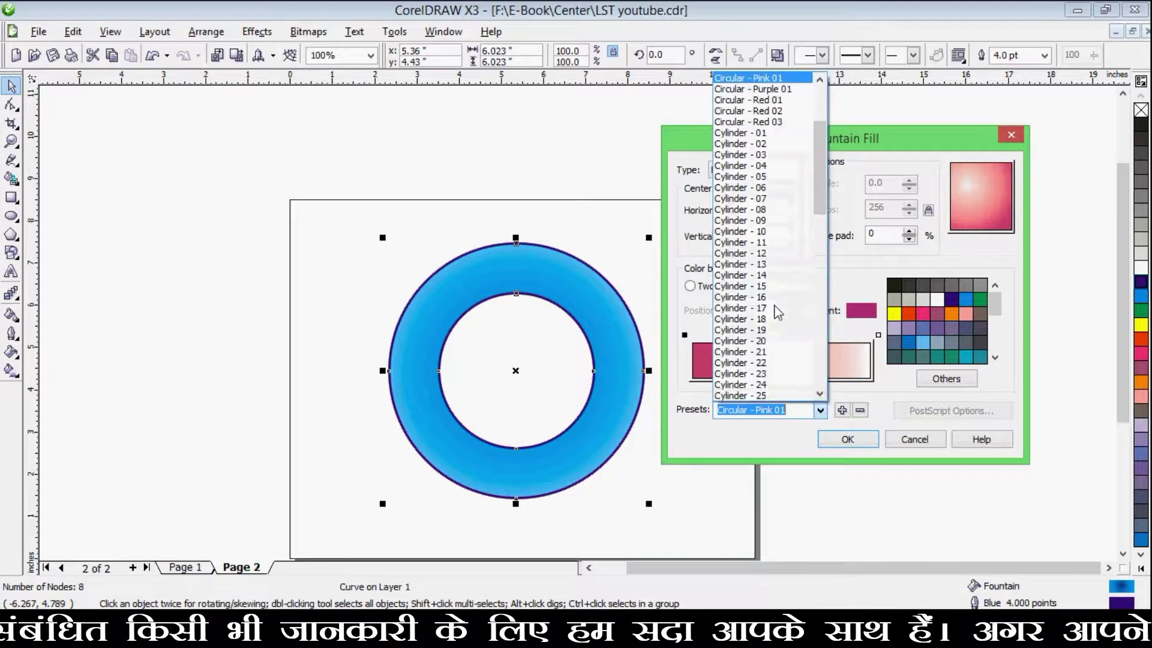
left_click(756, 275)
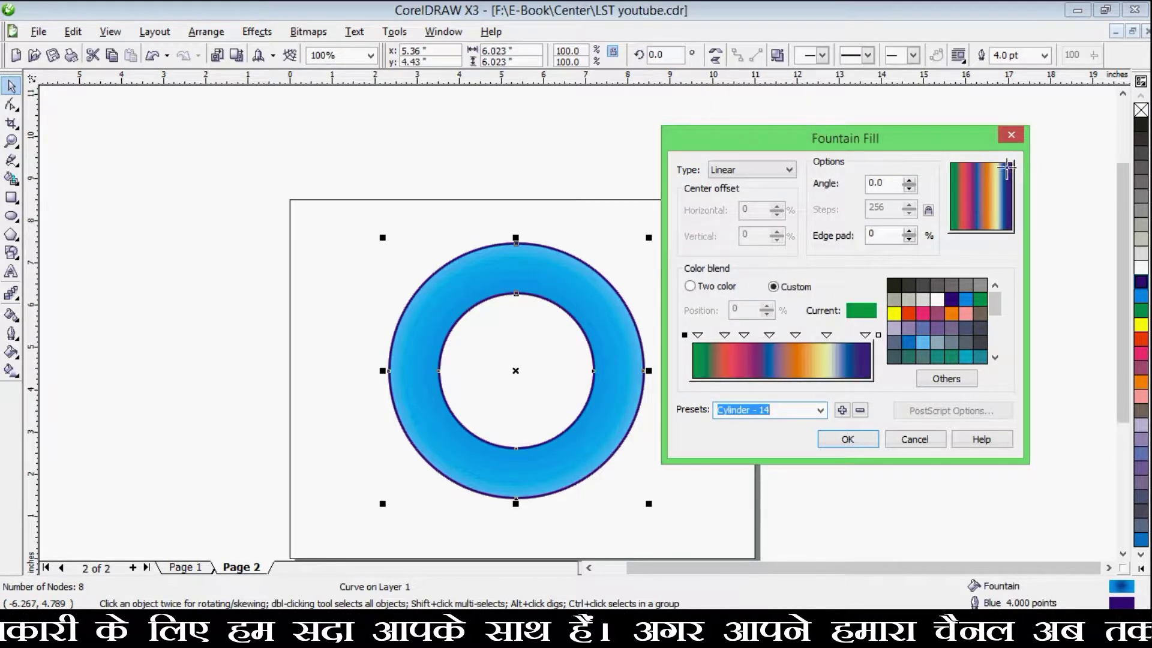
left_click(783, 170)
left_click(726, 189)
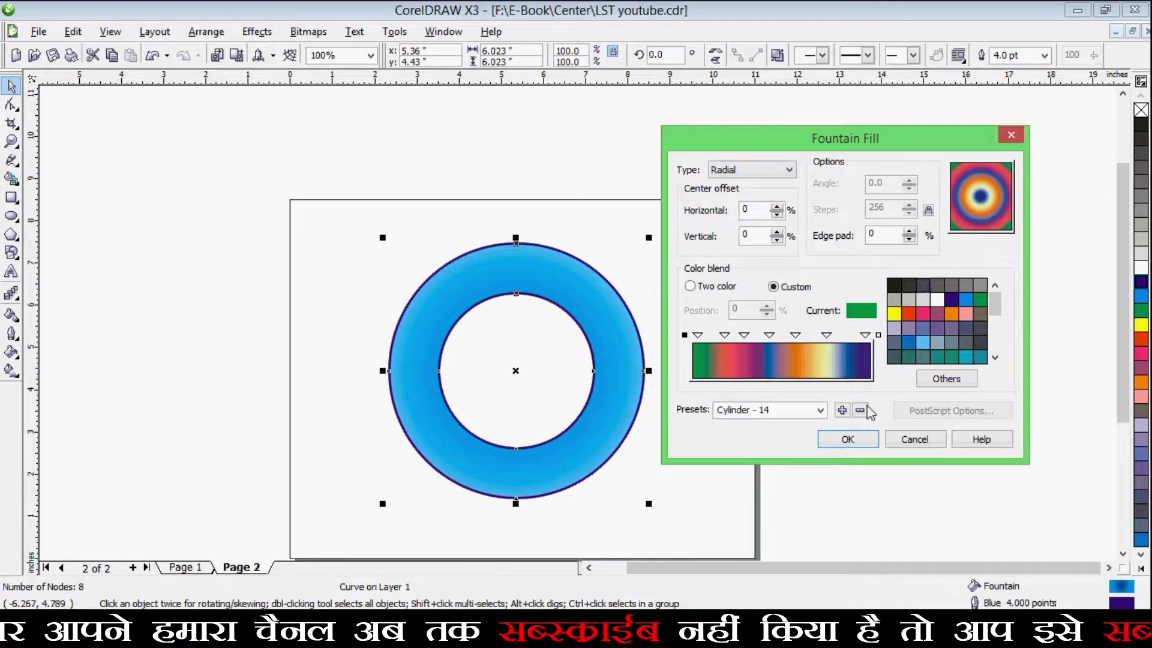
left_click(863, 439)
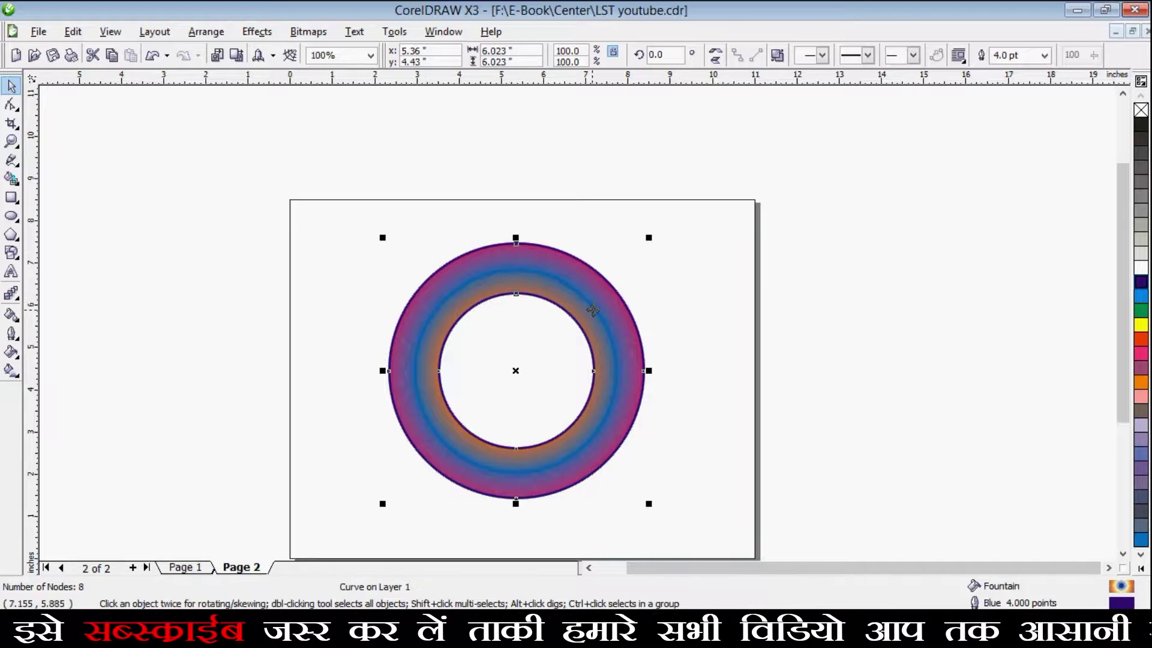
key("F11")
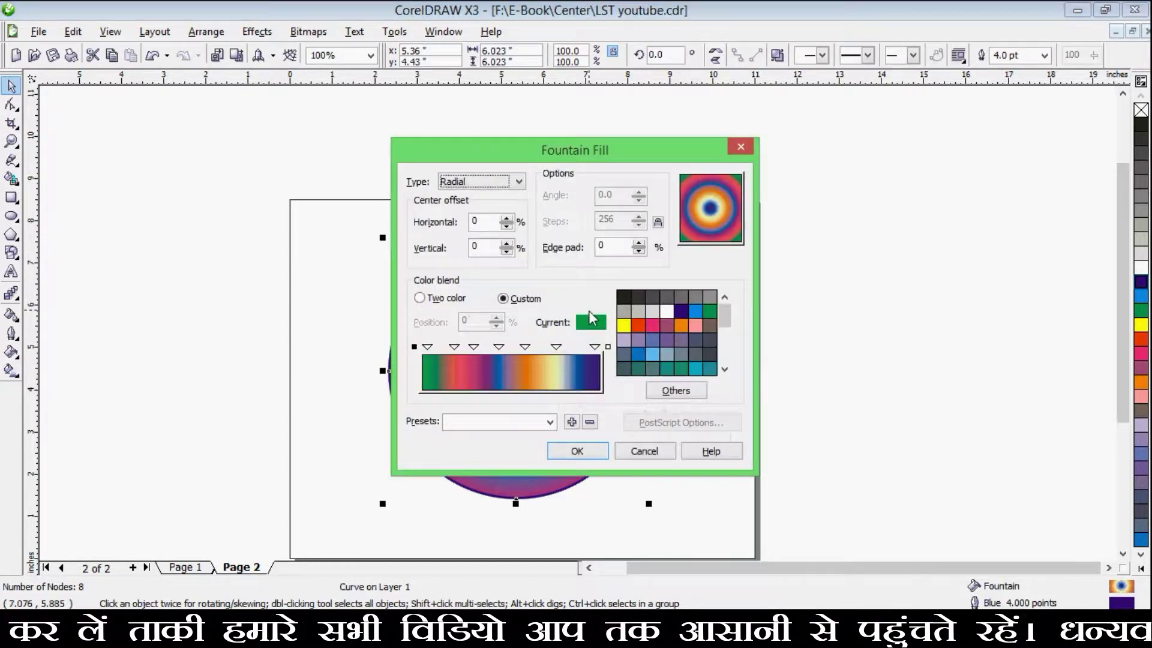
left_click(549, 422)
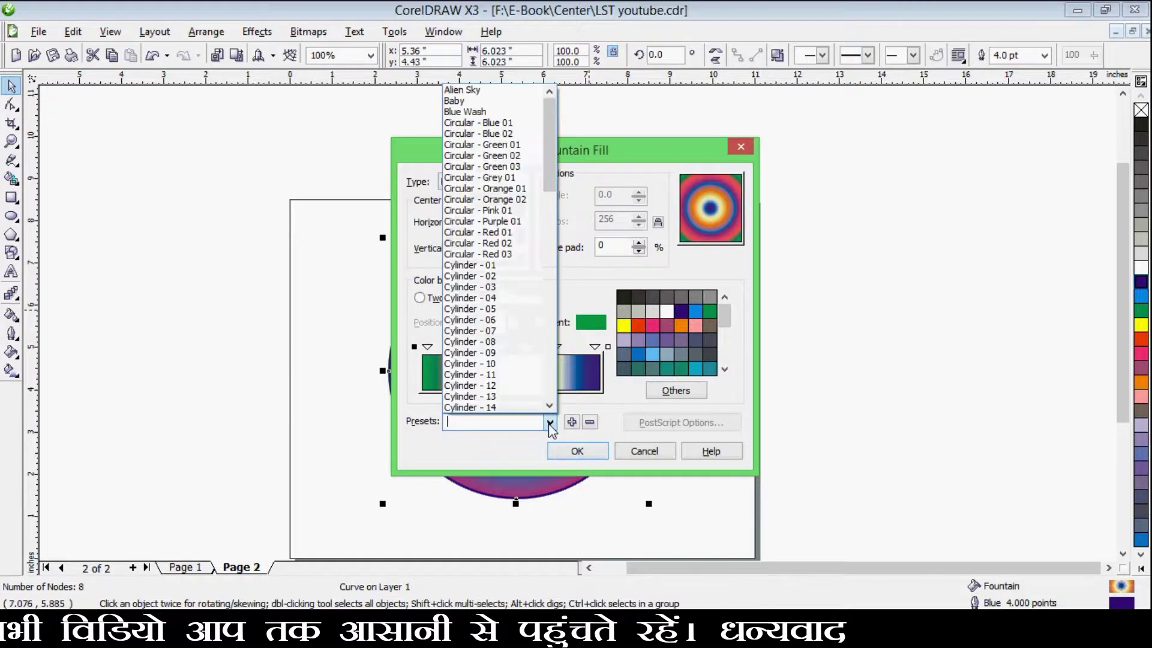
scroll(504, 360, "down", 3)
scroll(501, 339, "down", 5)
scroll(501, 339, "down", 7)
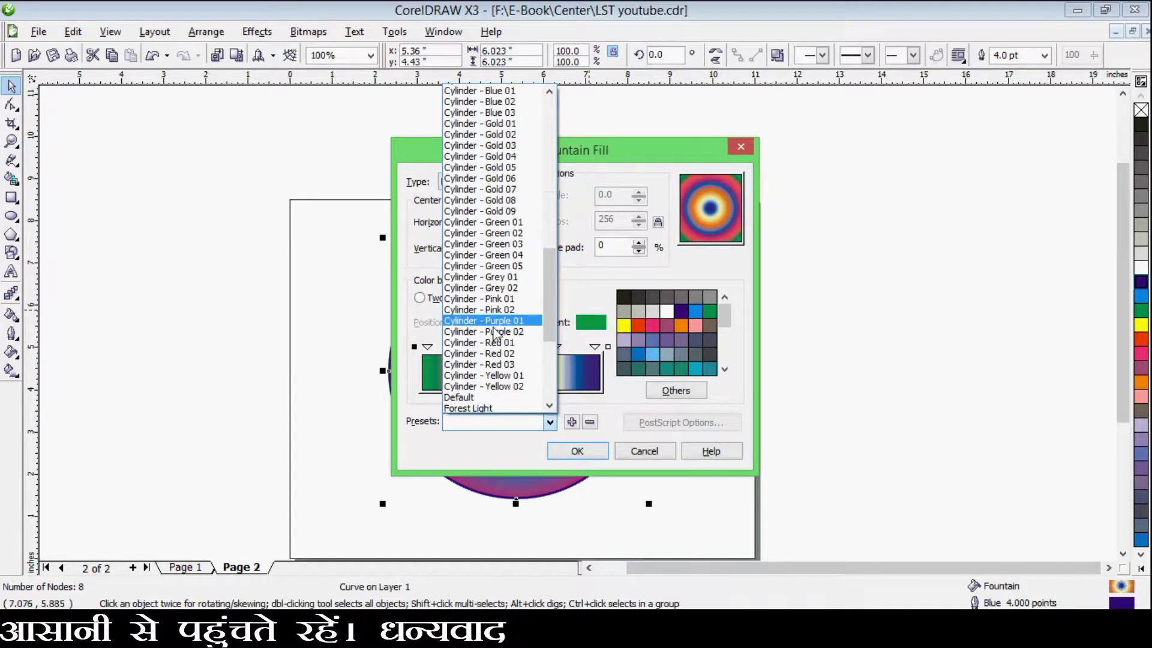
scroll(501, 336, "down", 2)
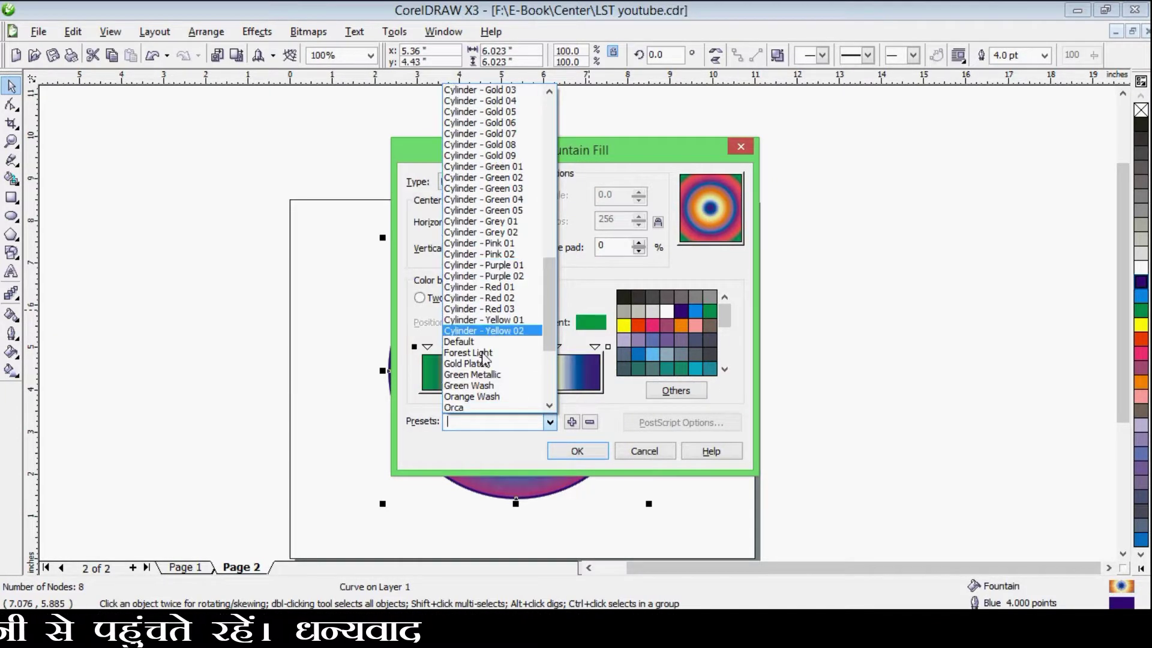
left_click(467, 255)
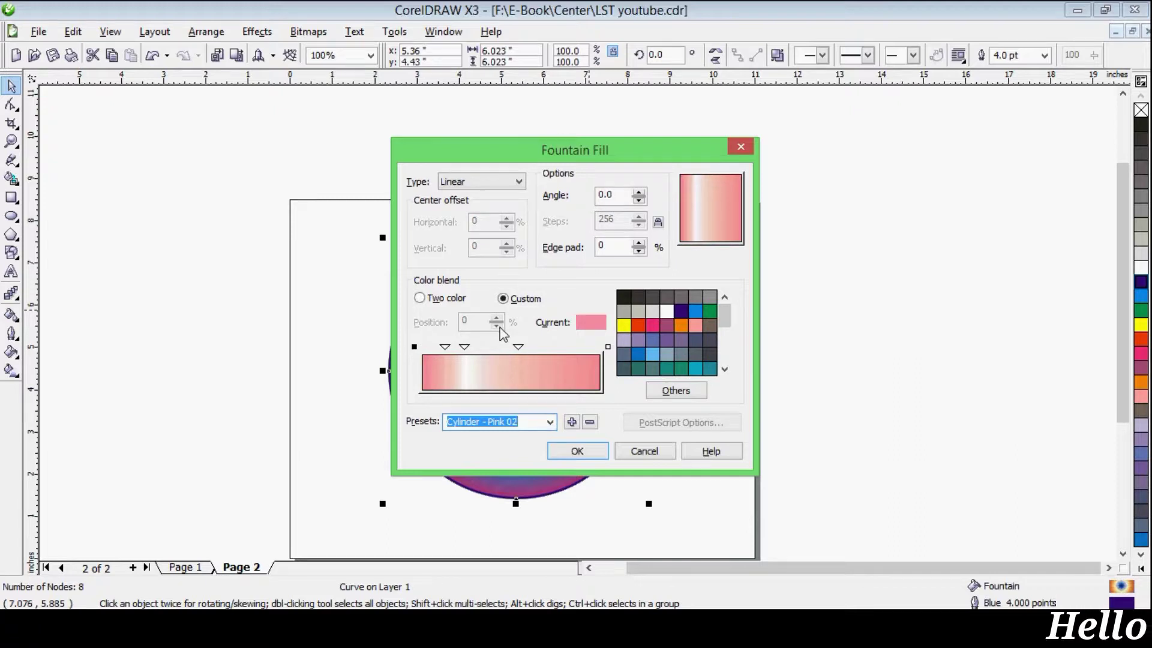
left_click(645, 451)
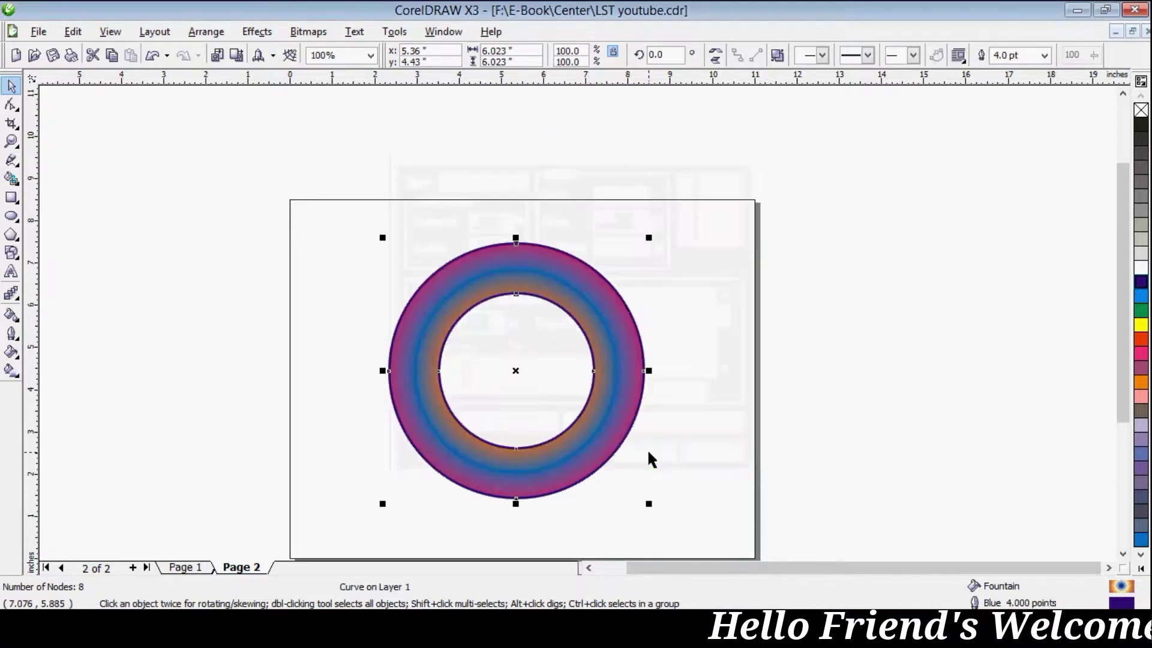
Replace the gradient with a flat cyan fill and blue outline, after briefly trying red.
left_click(1141, 340)
right_click(1141, 341)
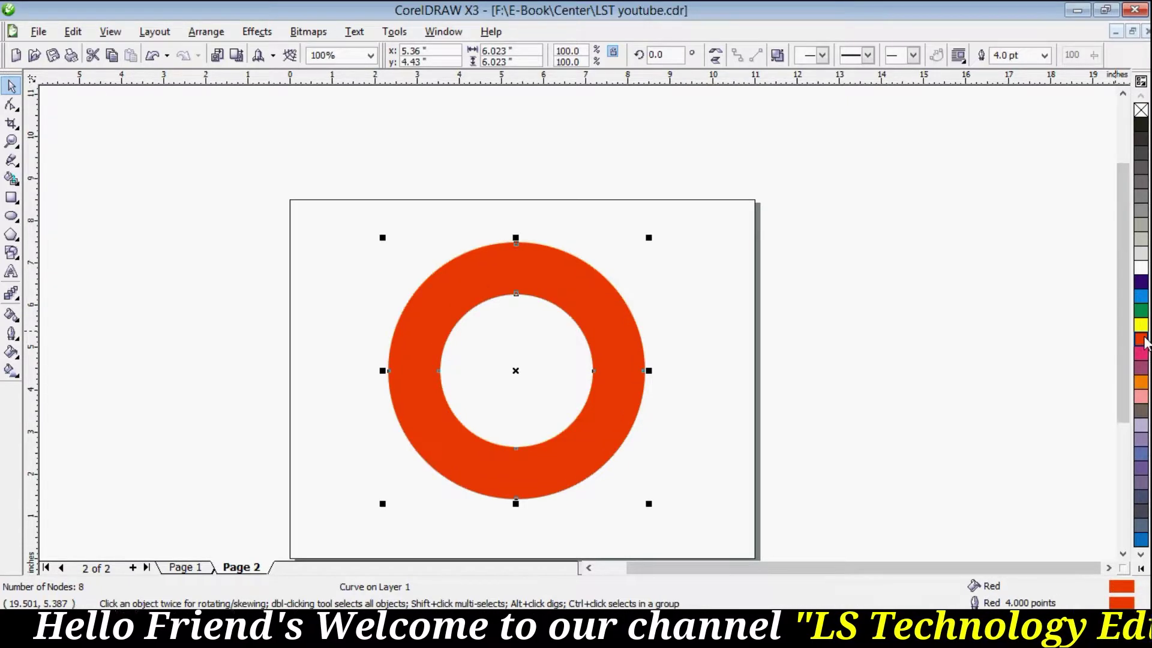
right_click(1141, 294)
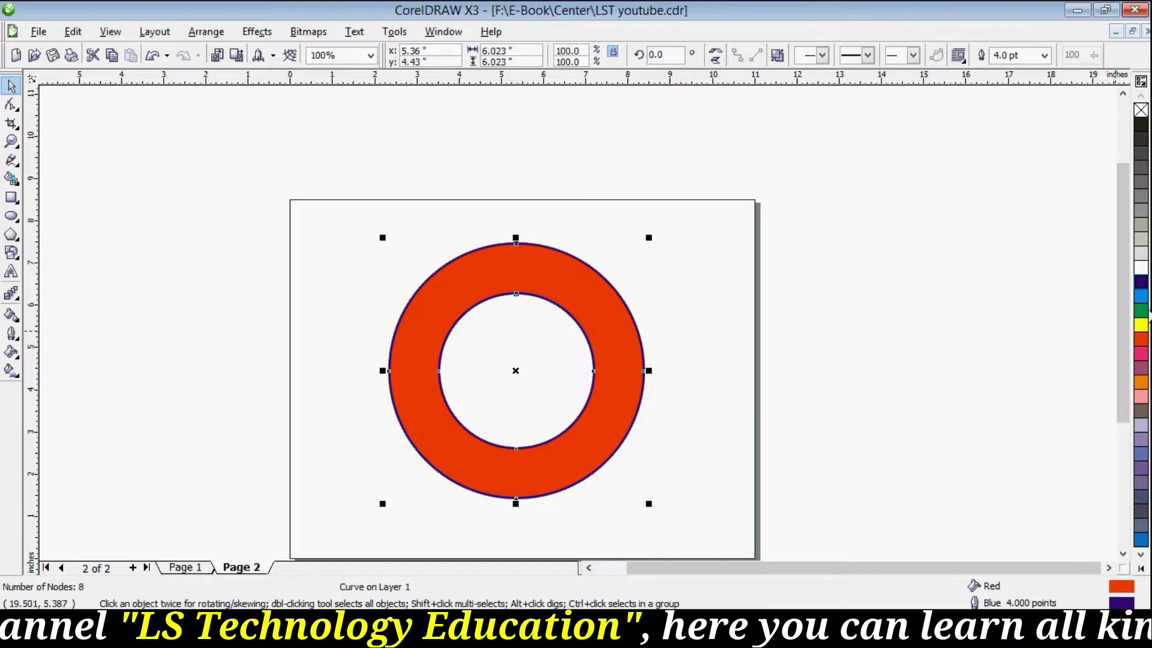
left_click(1141, 296)
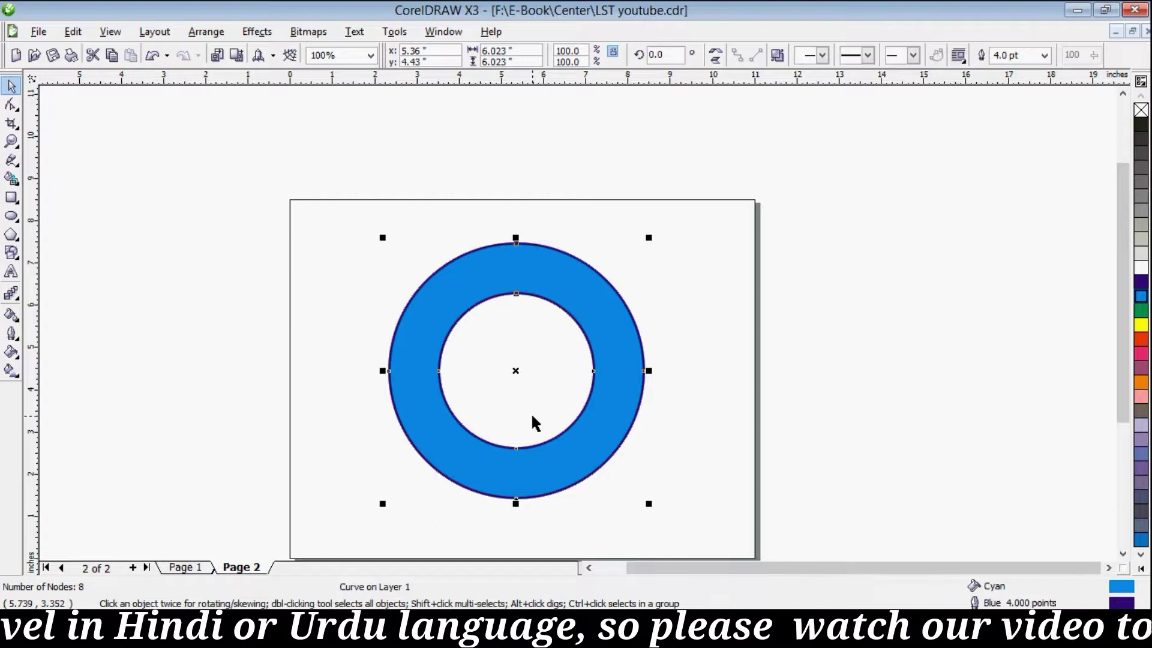
Apply a custom radial fountain fill with dark purple at 46% and a cyan end via F11.
key("F11")
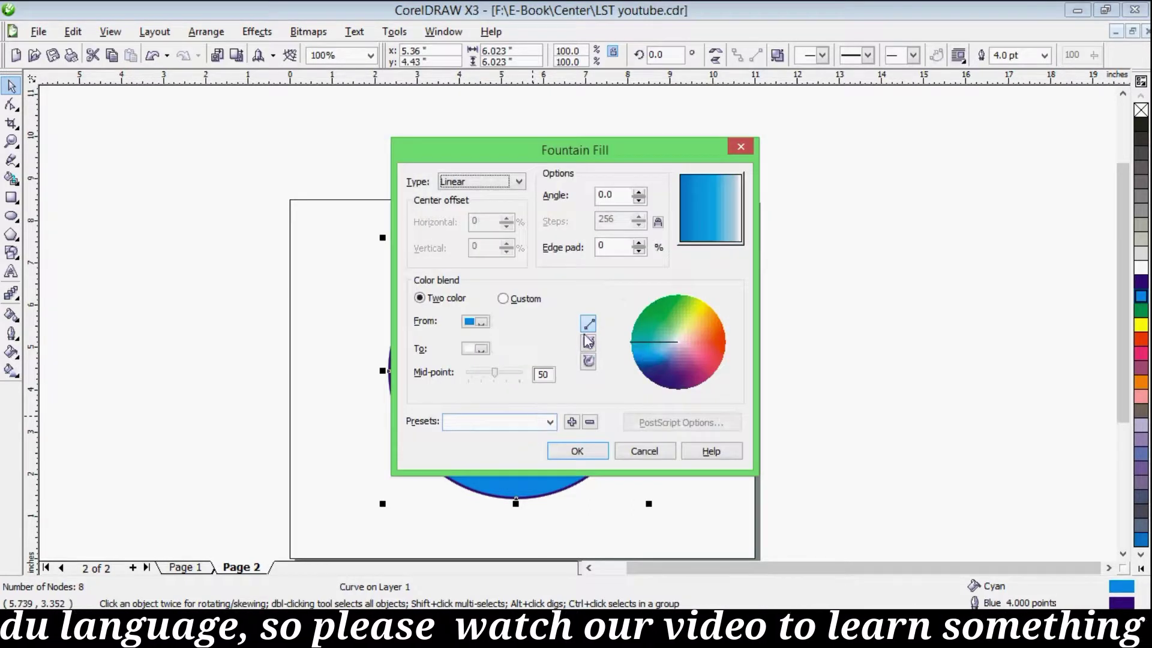
left_click(503, 299)
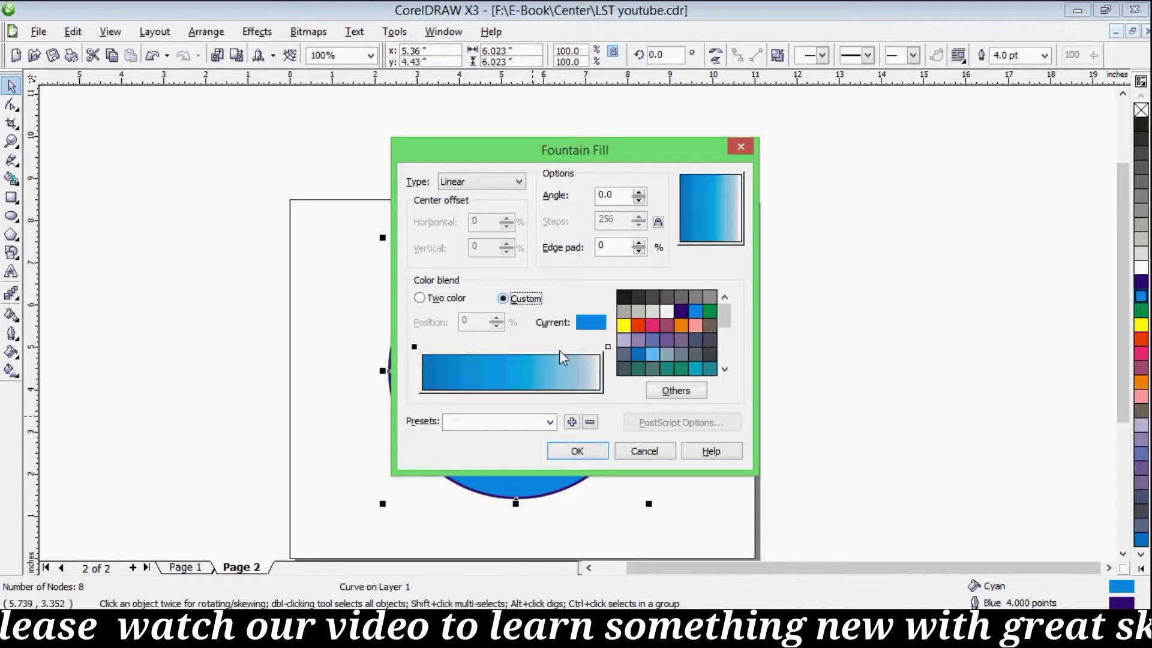
double_click(504, 348)
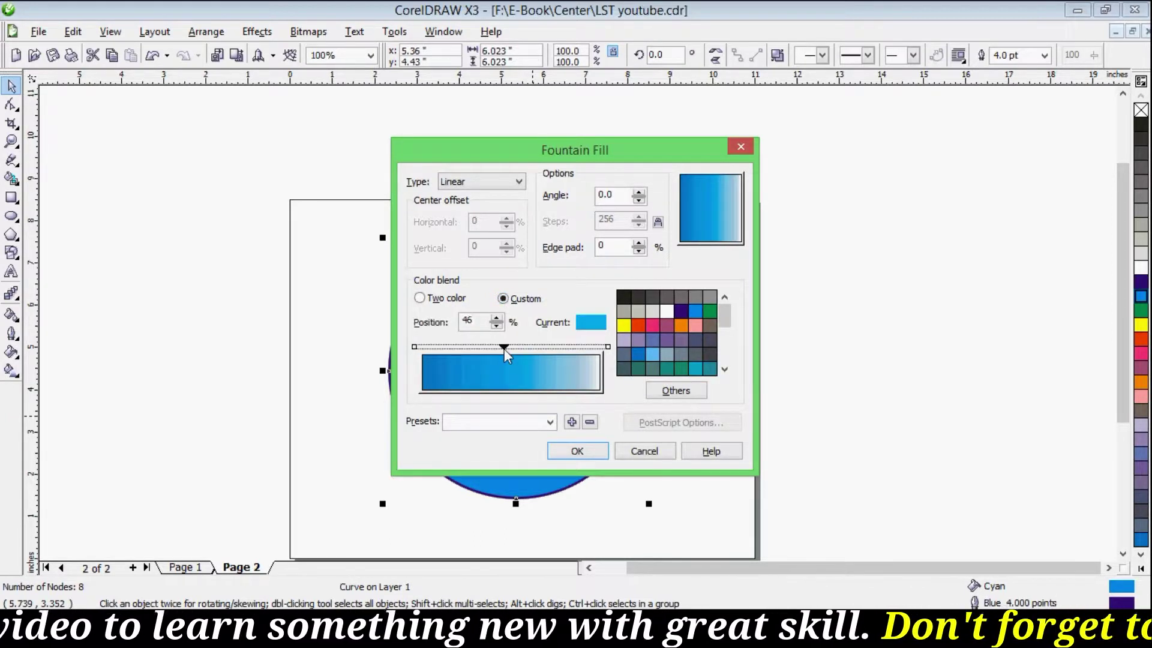
left_click(681, 310)
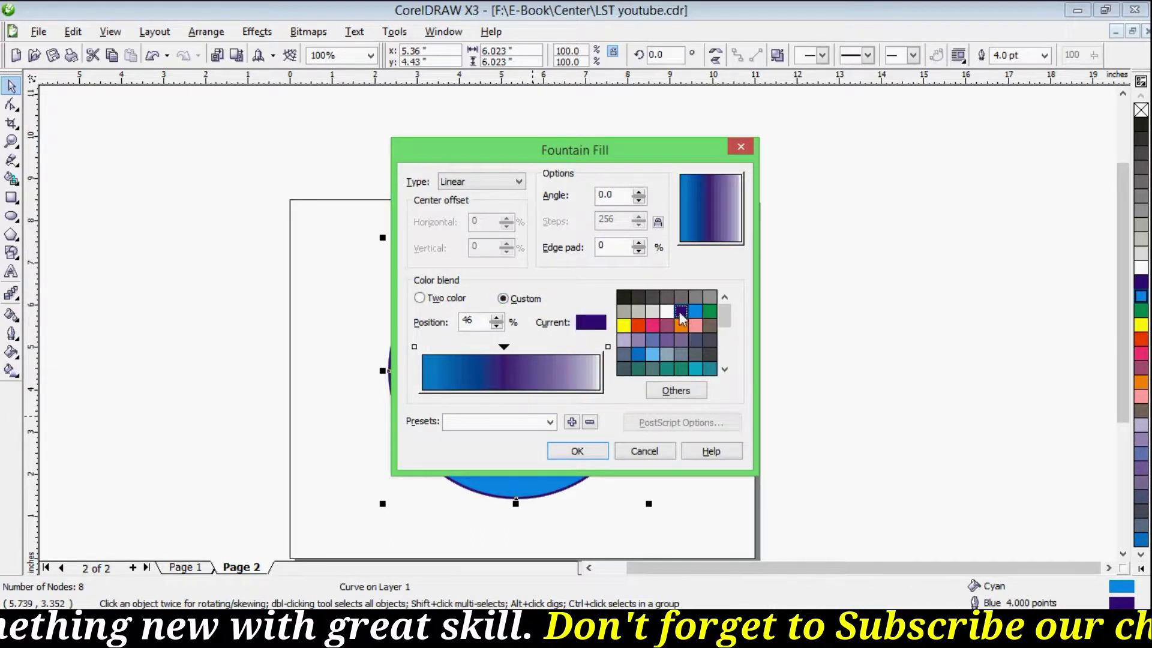
left_click(608, 346)
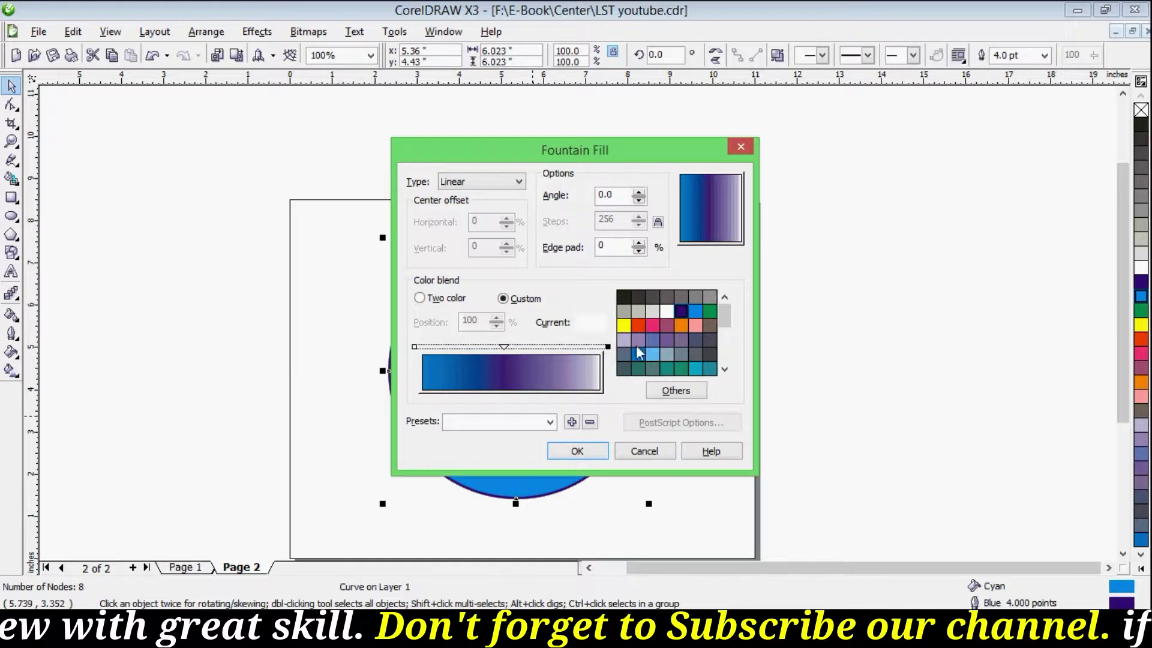
left_click(695, 312)
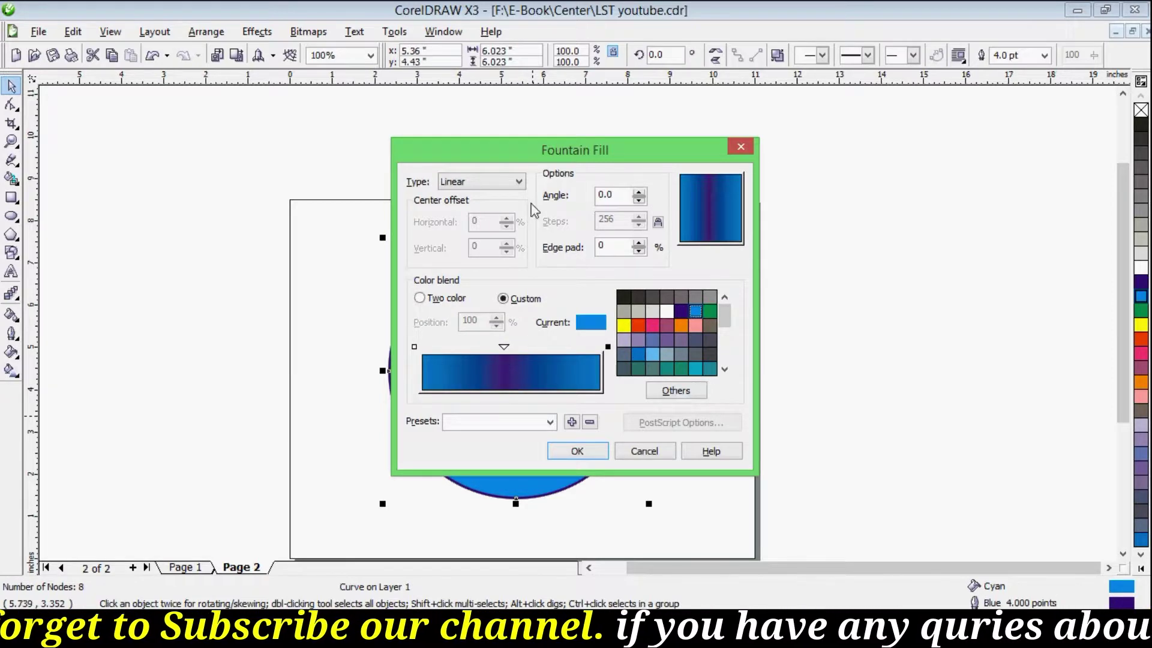
left_click(508, 186)
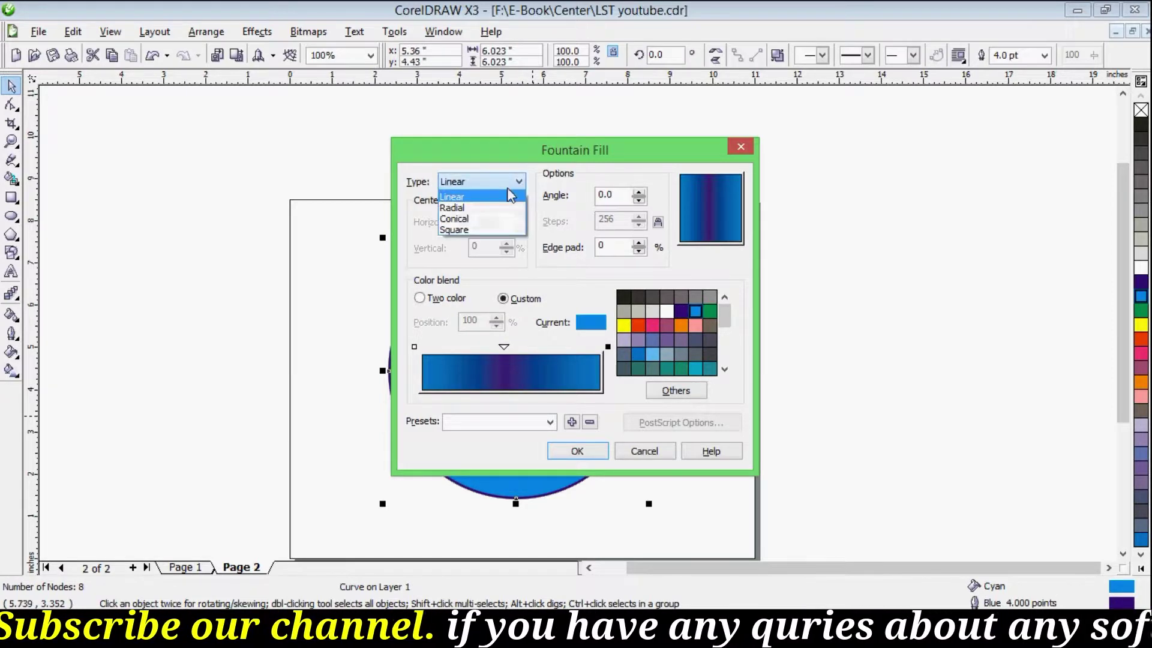
left_click(462, 208)
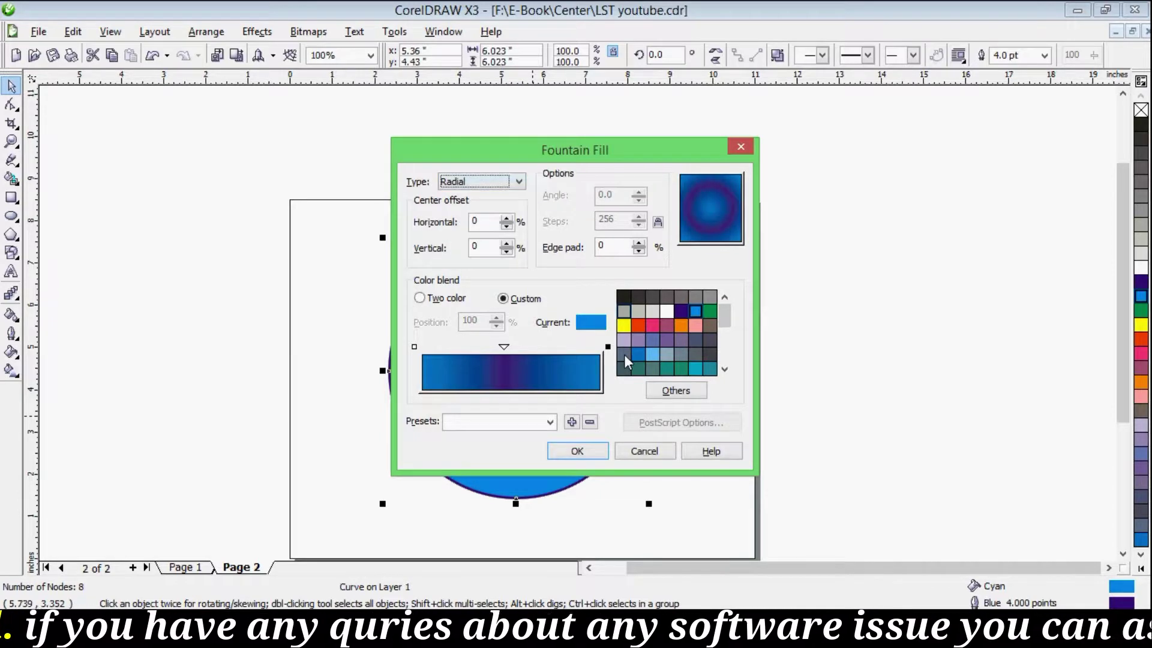
left_click(591, 452)
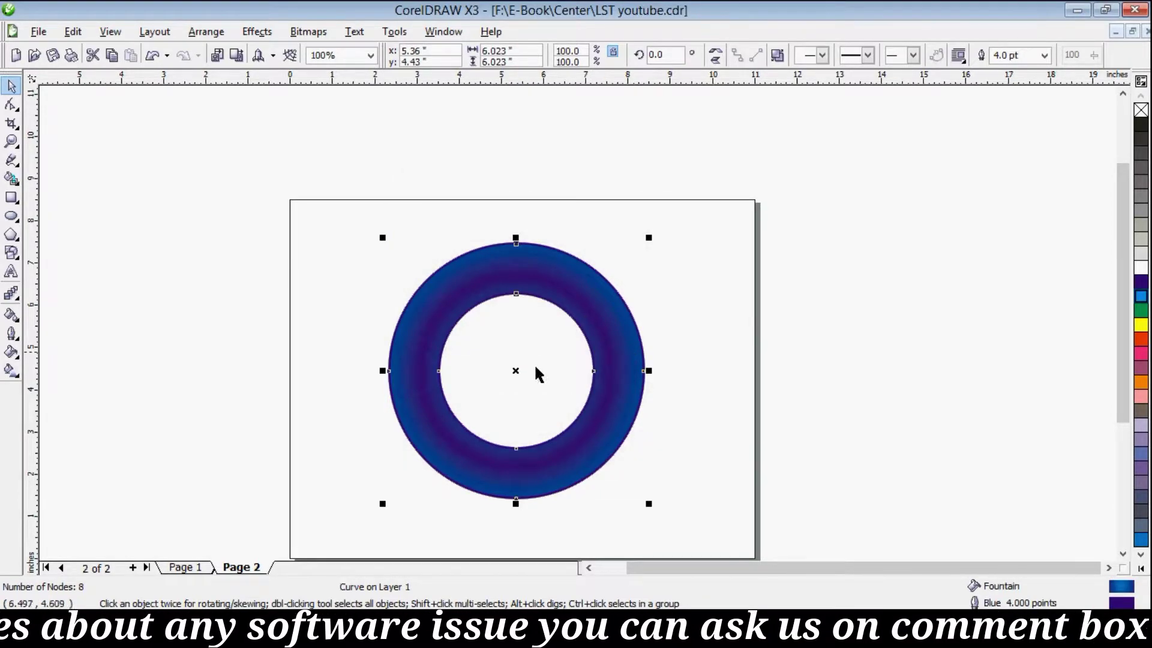
Drop a duplicate of the gradient ring right of page 2, leaving the original in place.
left_click(691, 294)
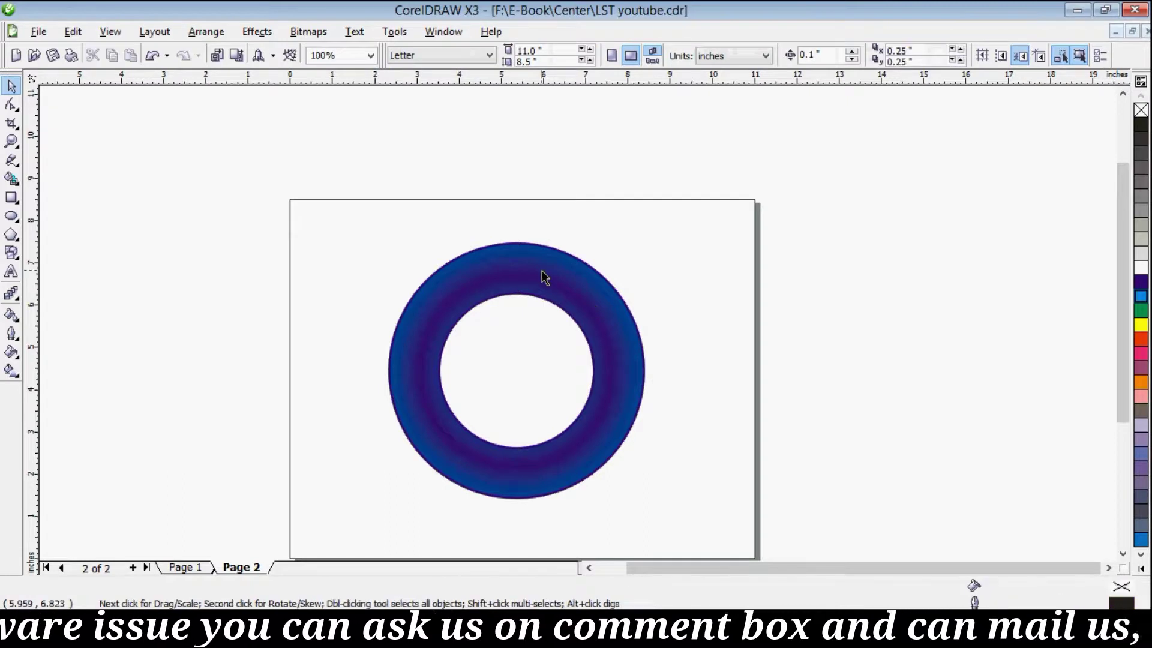
left_click(520, 279)
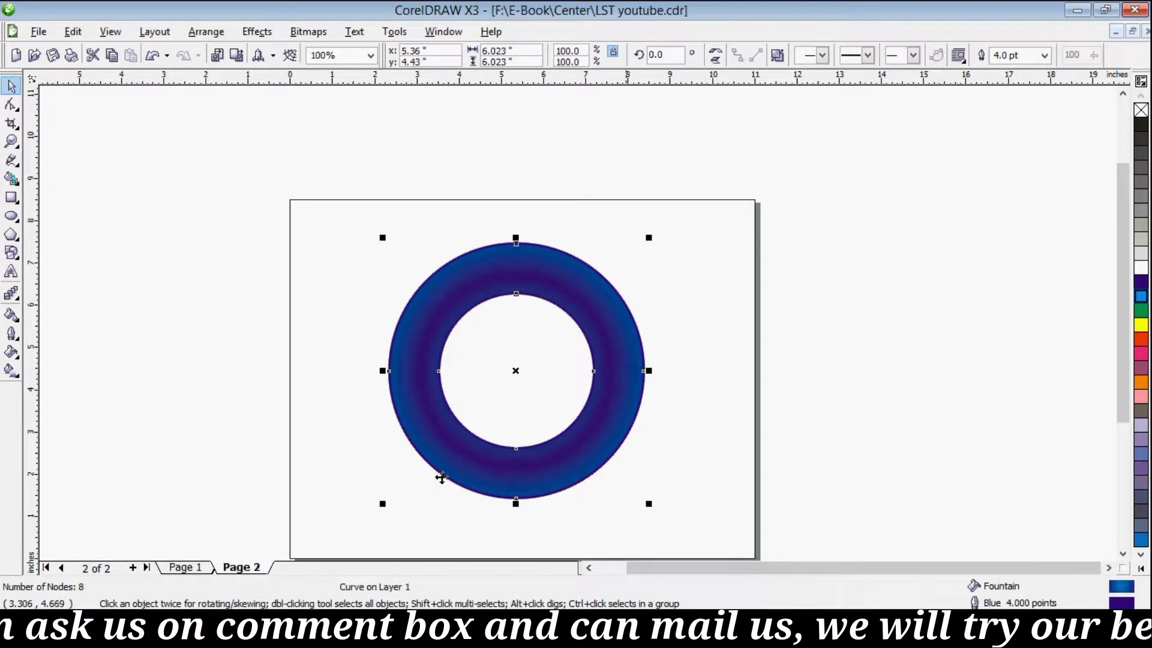
left_click(697, 258)
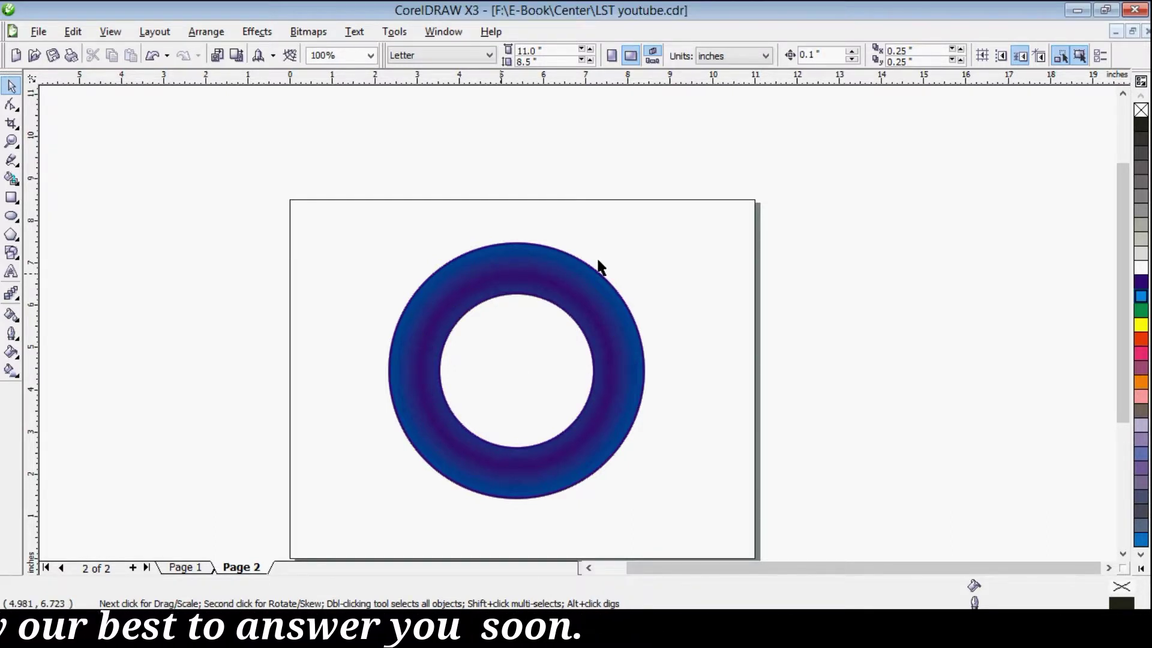
left_click_drag(733, 213, 355, 510)
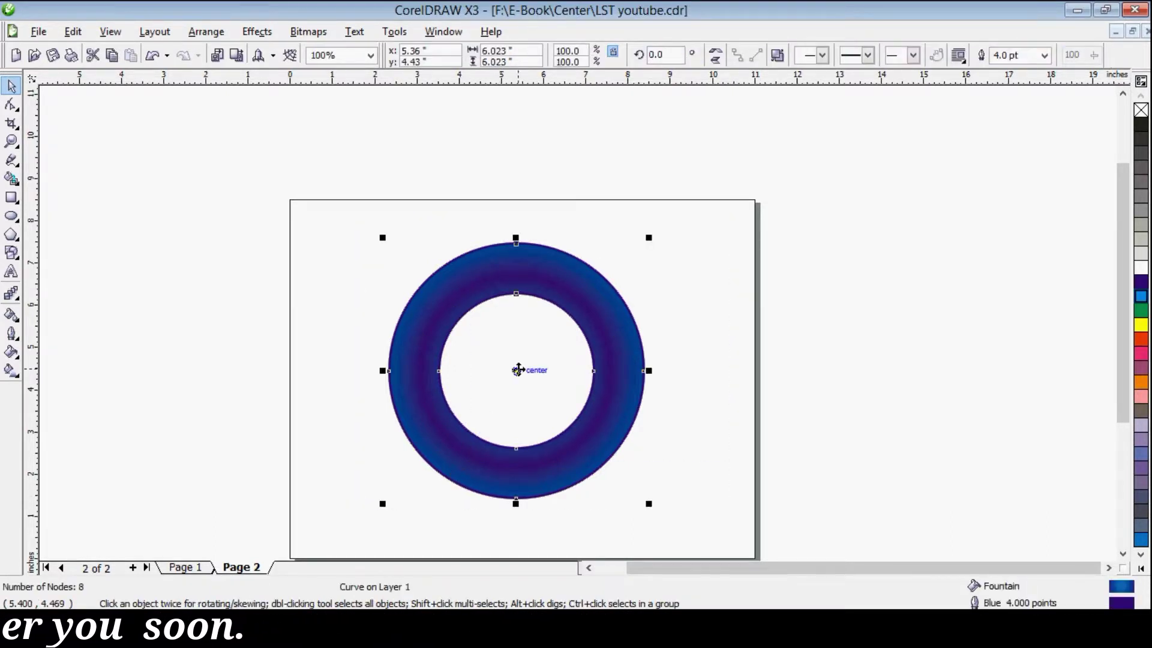
left_click_drag(517, 368, 571, 354)
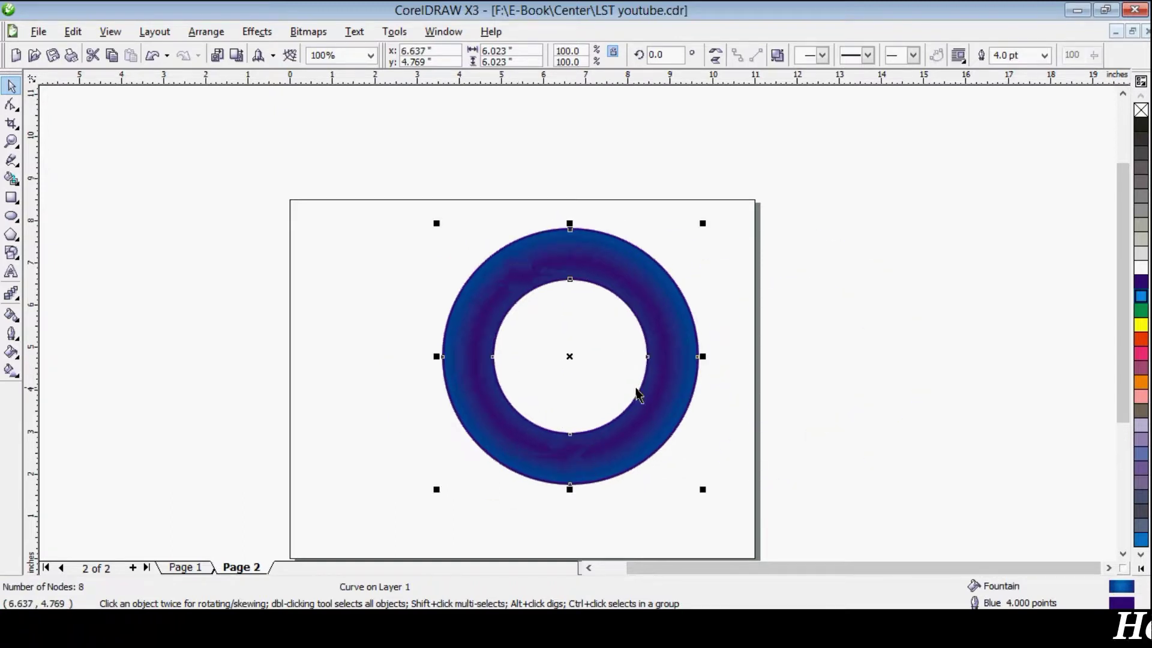
key("ctrl+z")
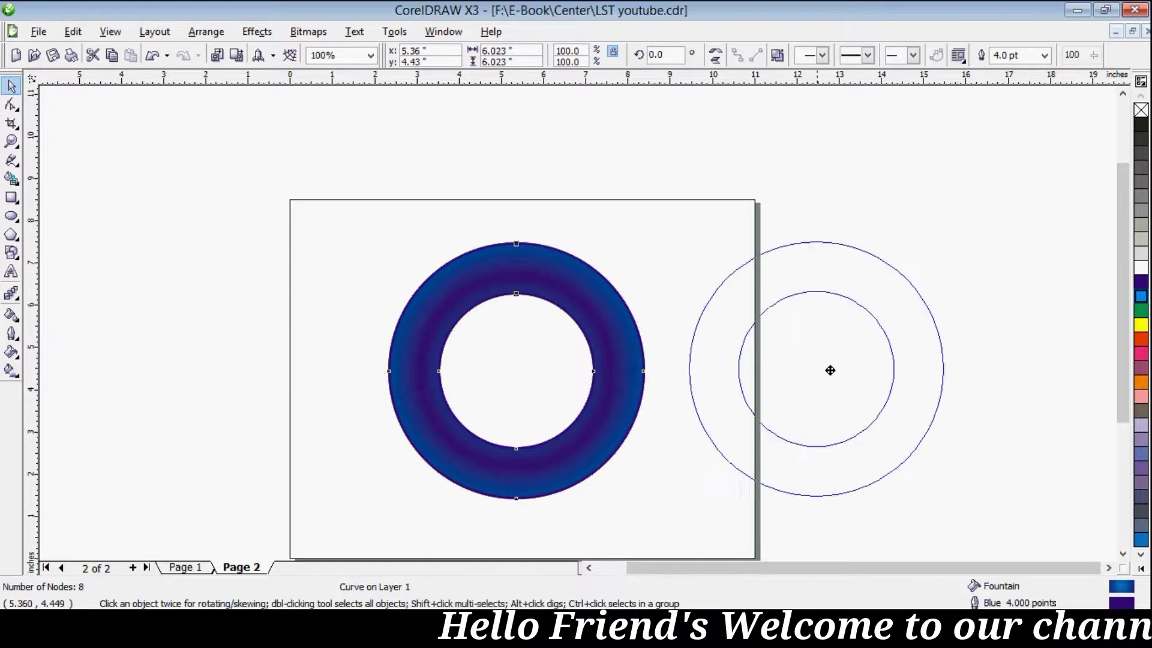
left_click_drag(516, 371, 901, 372)
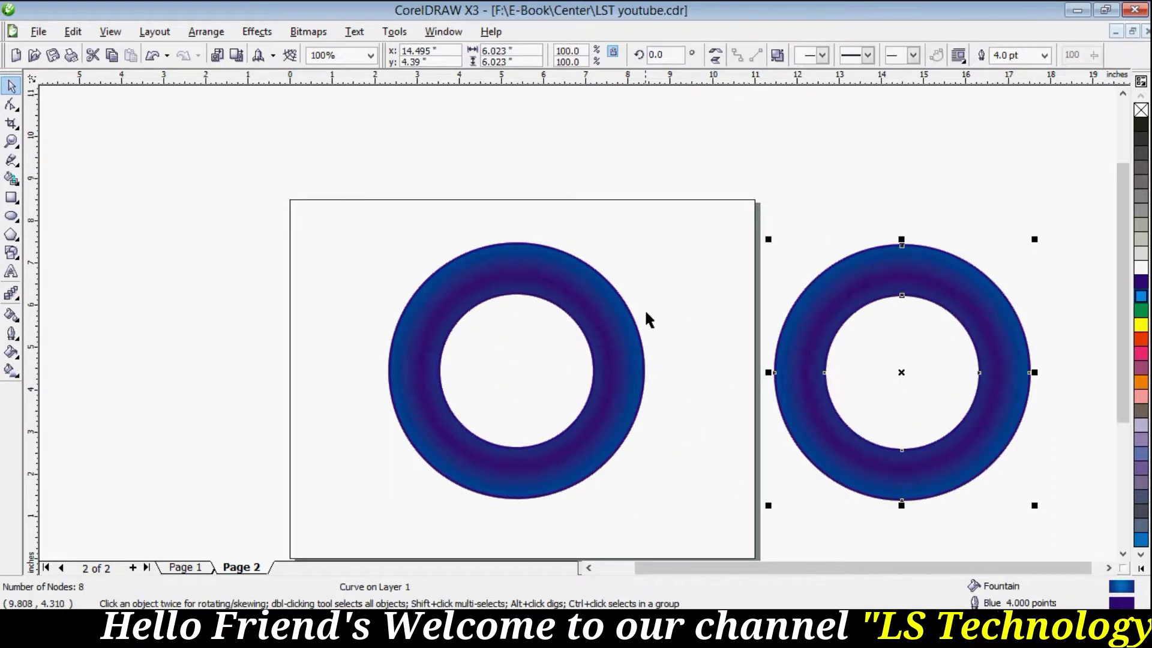
Add the artistic text 'LS Technology Education' above the page, fixing the mistyped ending.
left_click(458, 179)
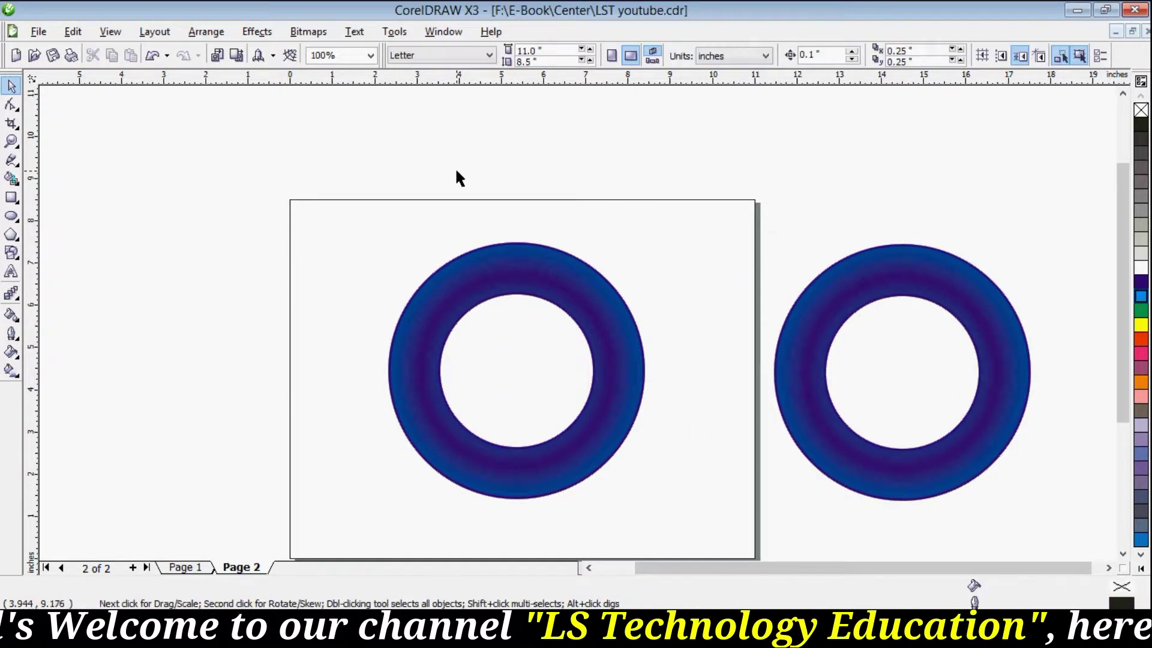
scroll(521, 192, "up", 2)
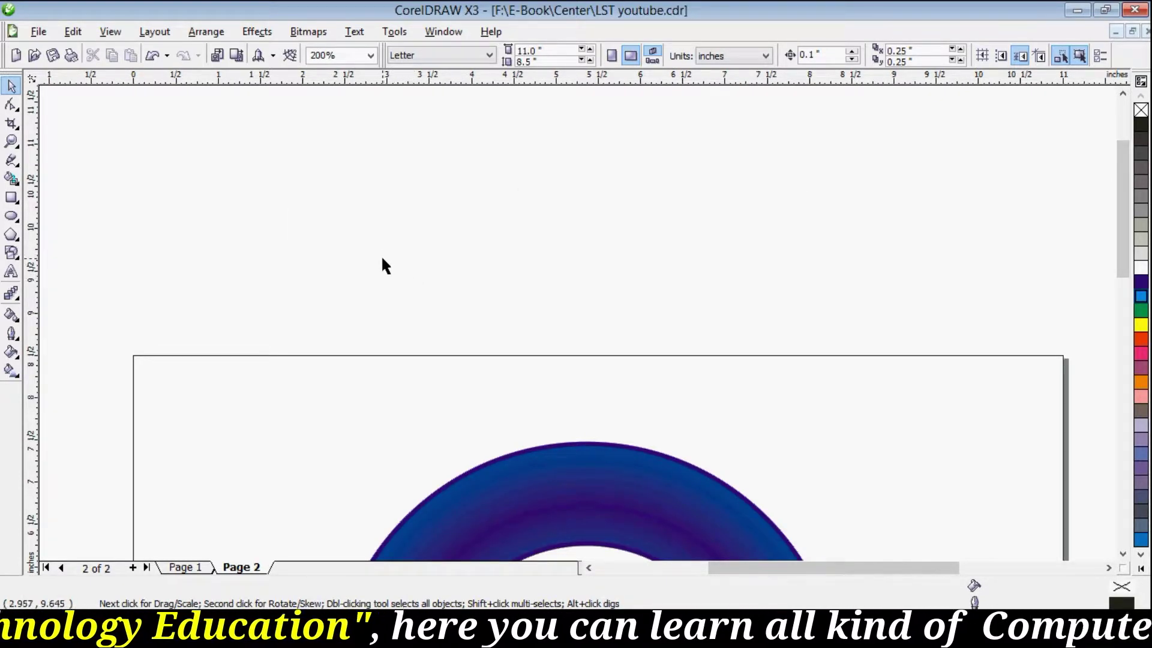
key("F8")
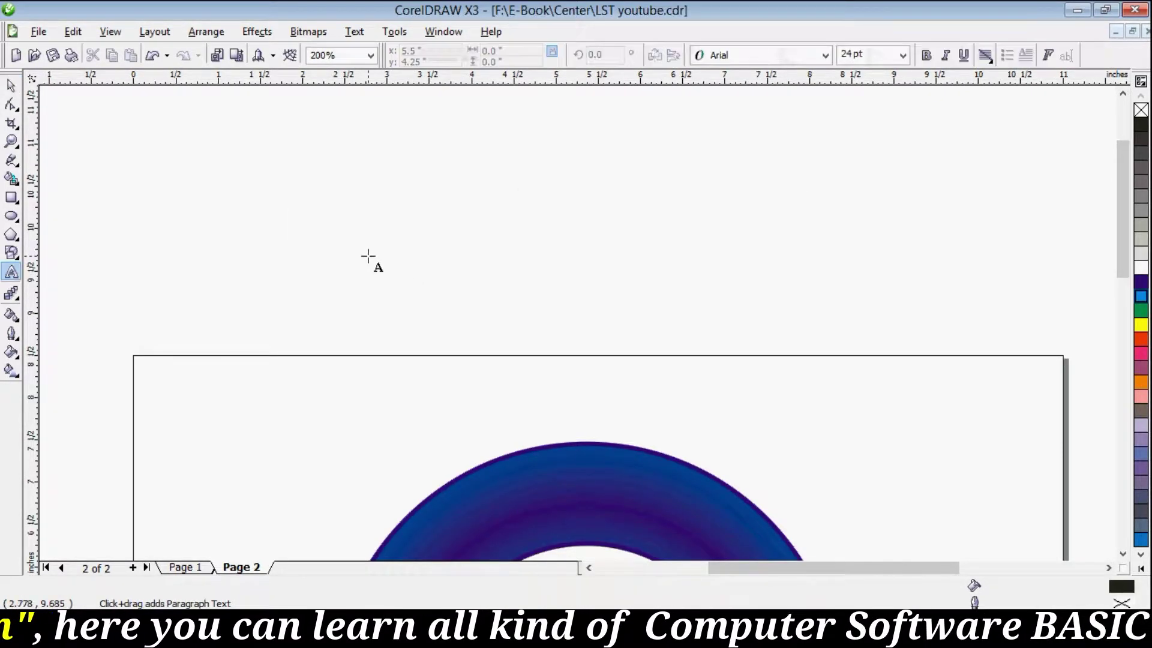
left_click(368, 257)
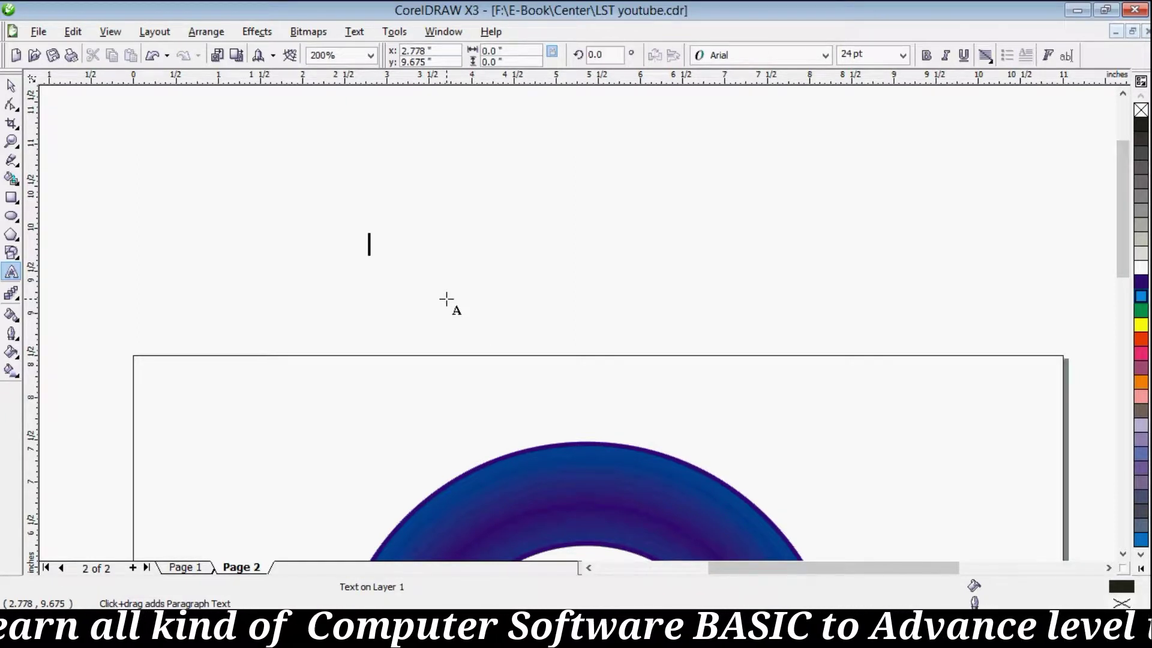
type("LSTel")
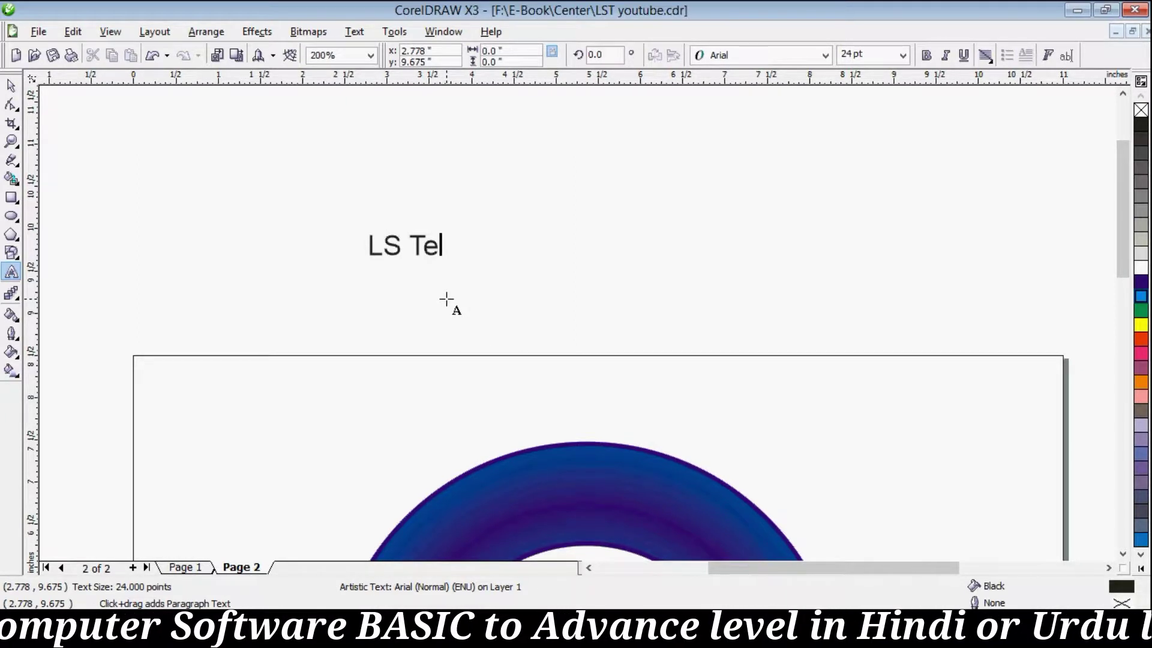
type("ch")
type("nolog")
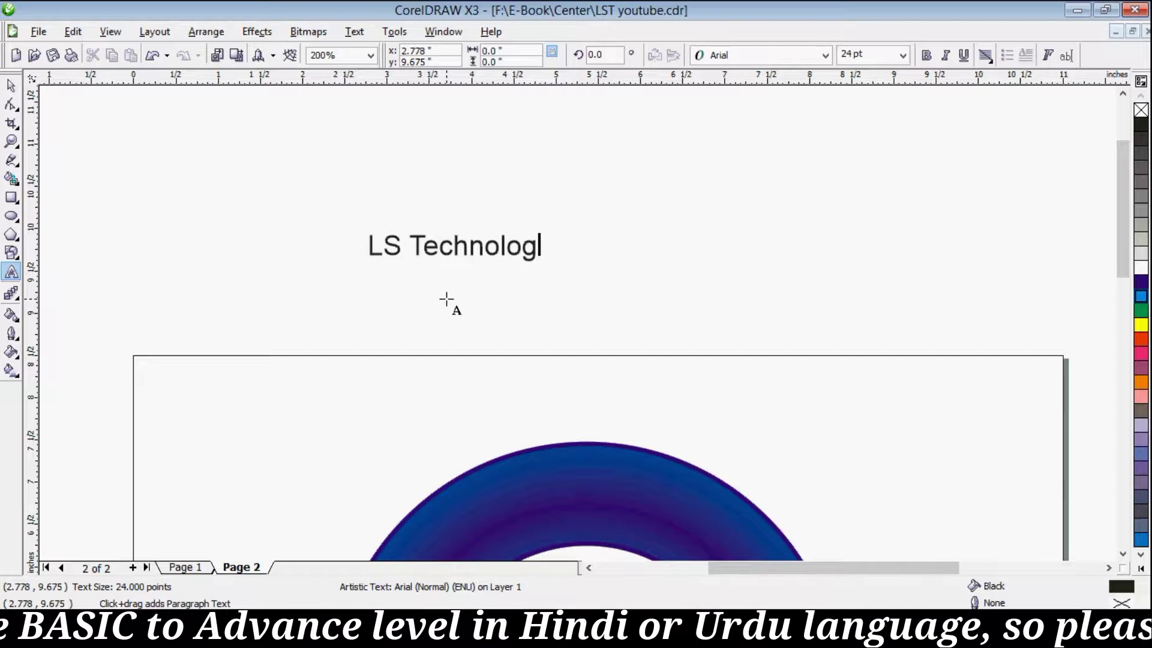
type("y Eld")
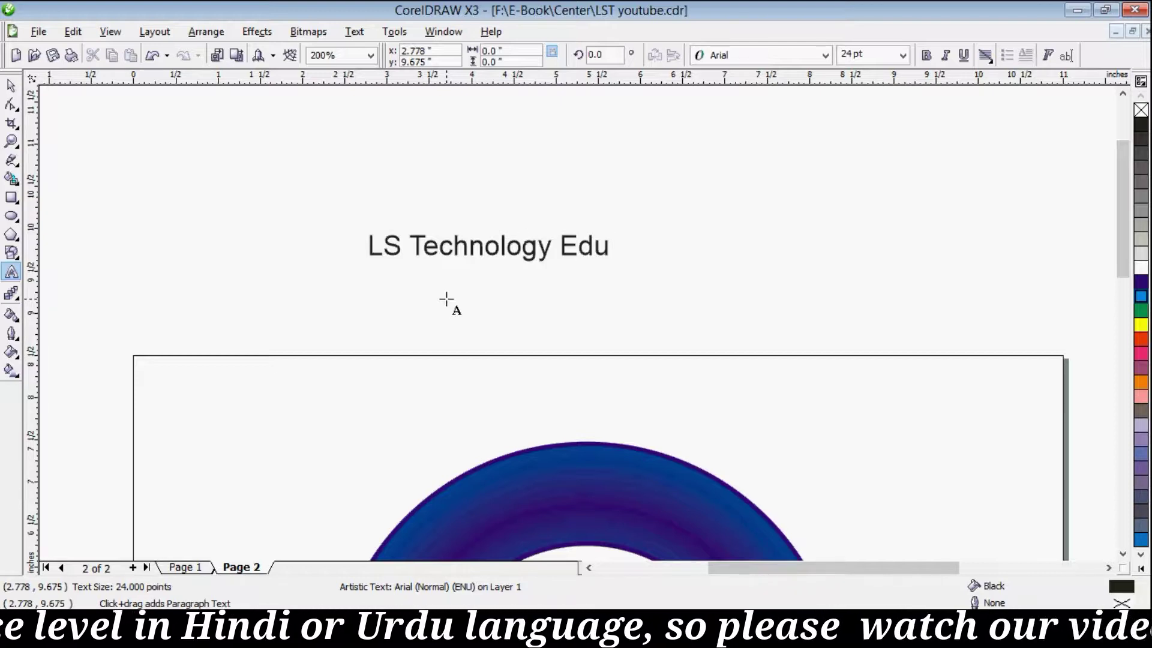
type("val")
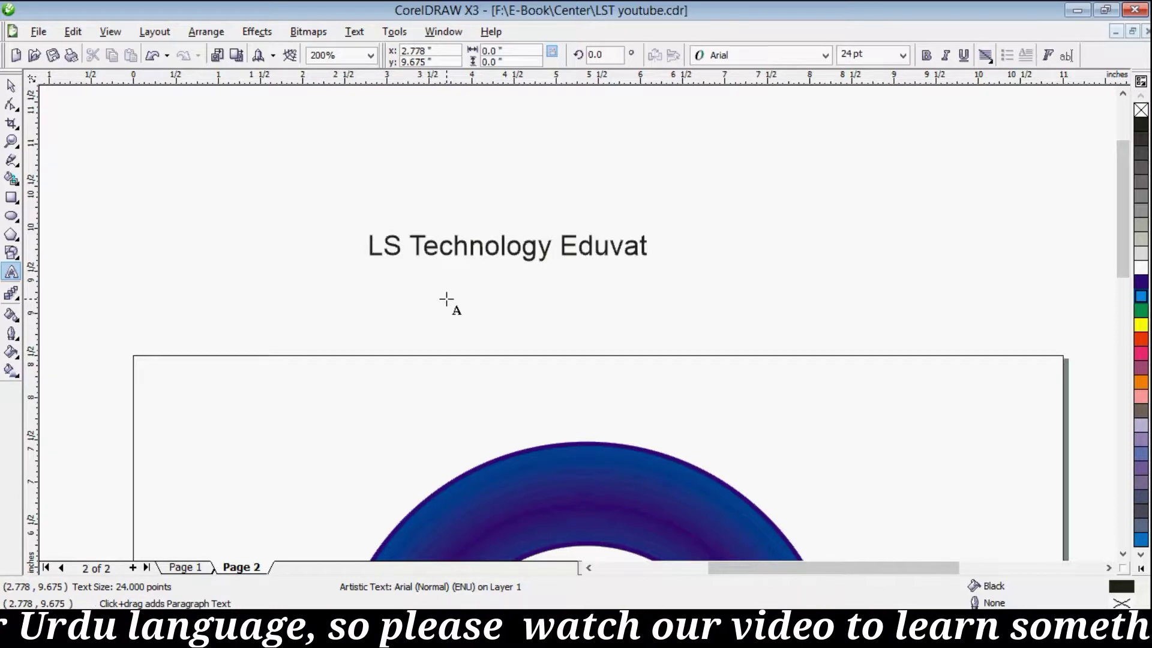
key("BackSpace")
key("BackSpace")
key("BackSpace")
type("ca")
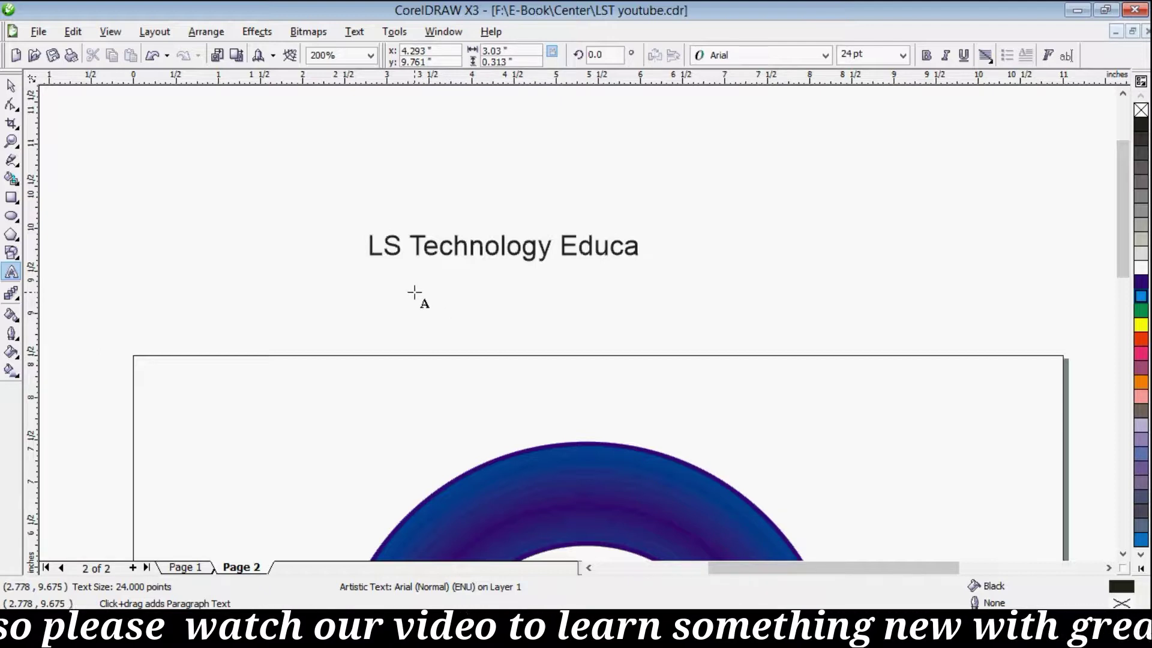
type("tion")
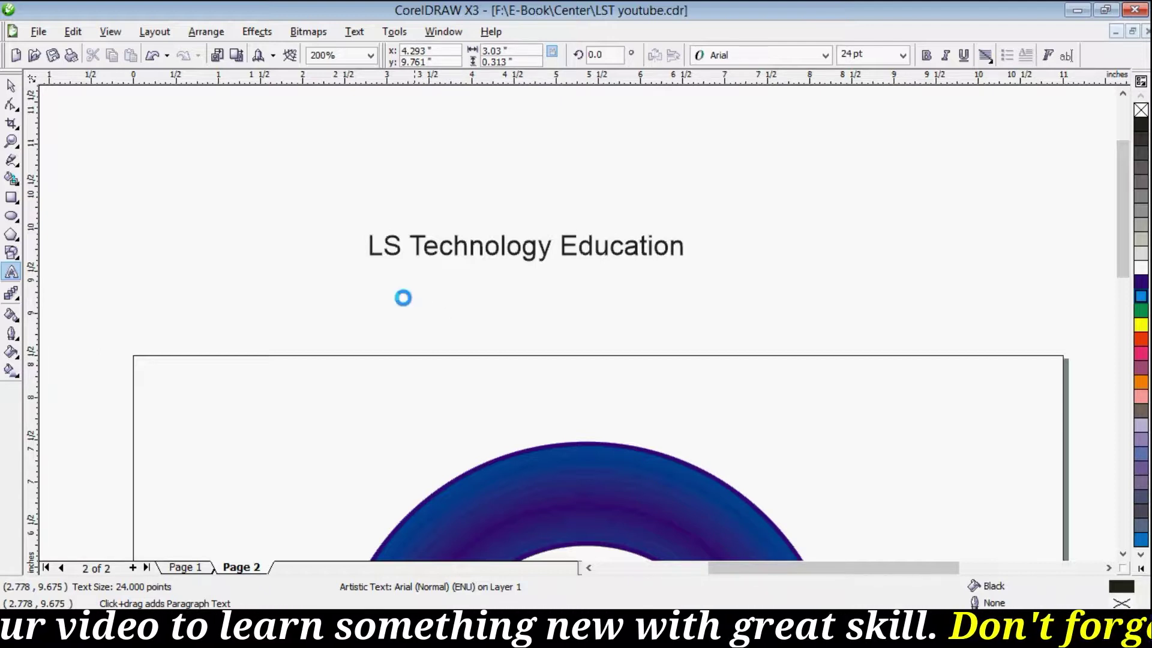
left_click(12, 87)
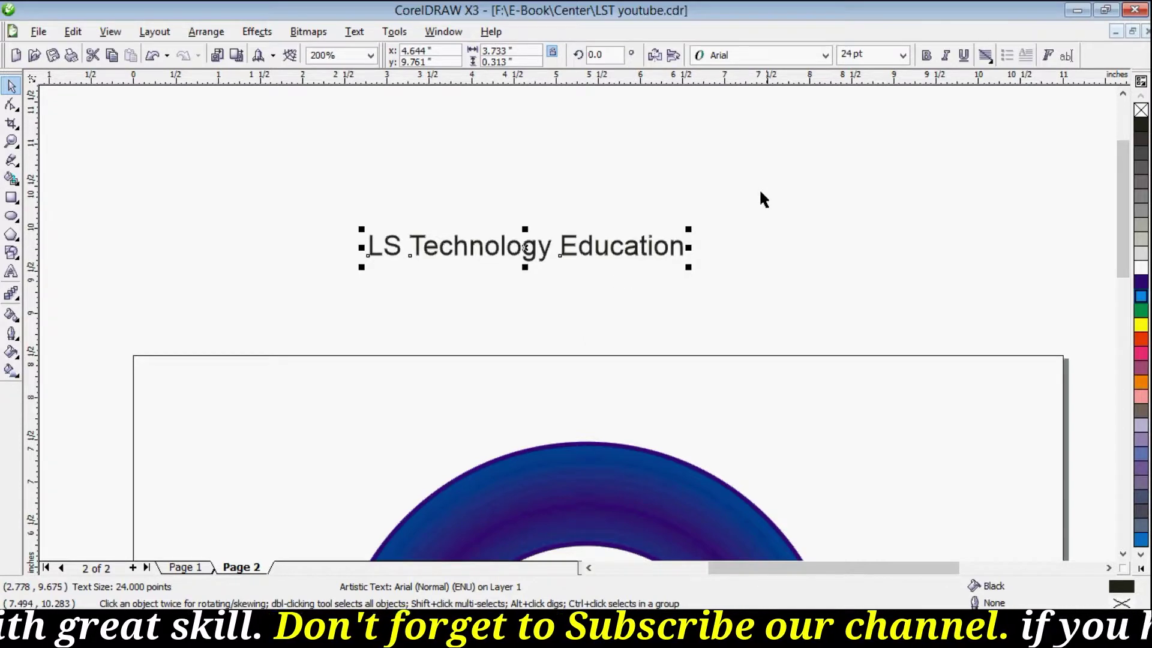
Scale the heading from 24 pt up to about 56 pt and reselect it.
scroll(480, 391, "down", 1)
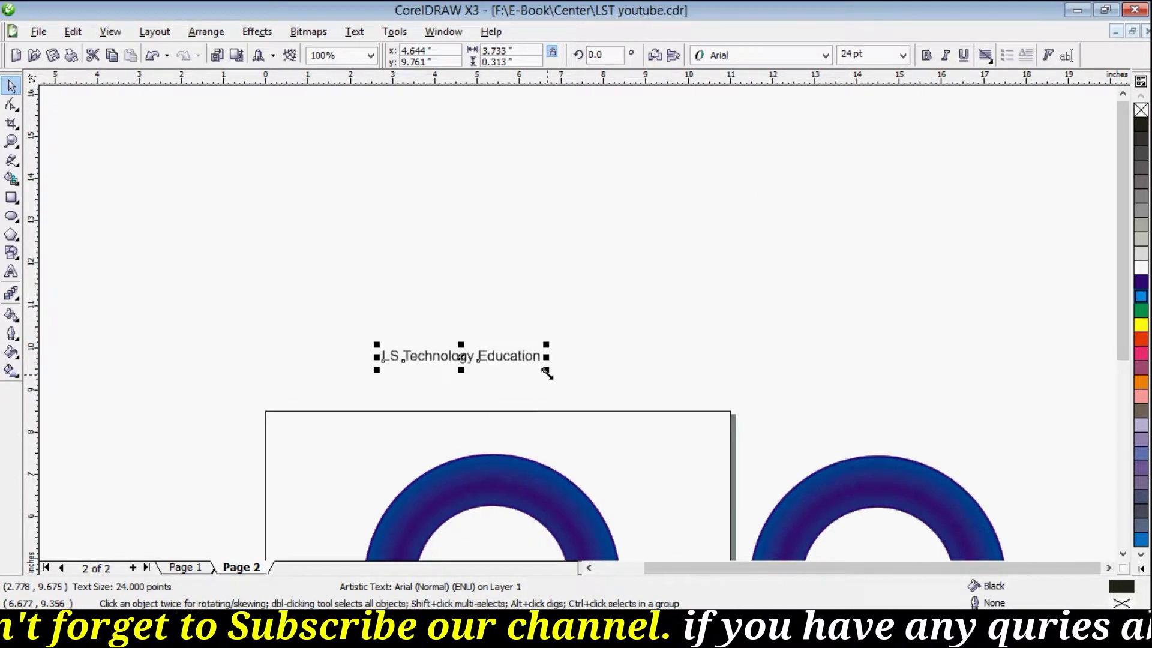
left_click_drag(546, 372, 756, 390)
left_click(539, 201)
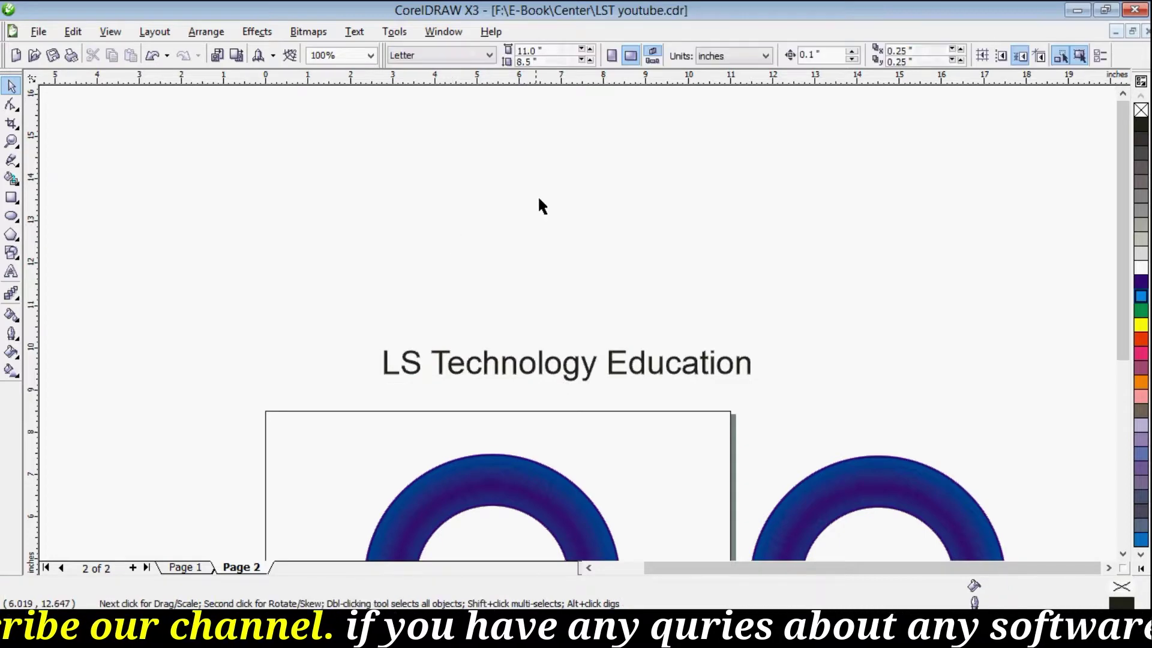
scroll(546, 371, "down", 3)
scroll(552, 414, "up", 1)
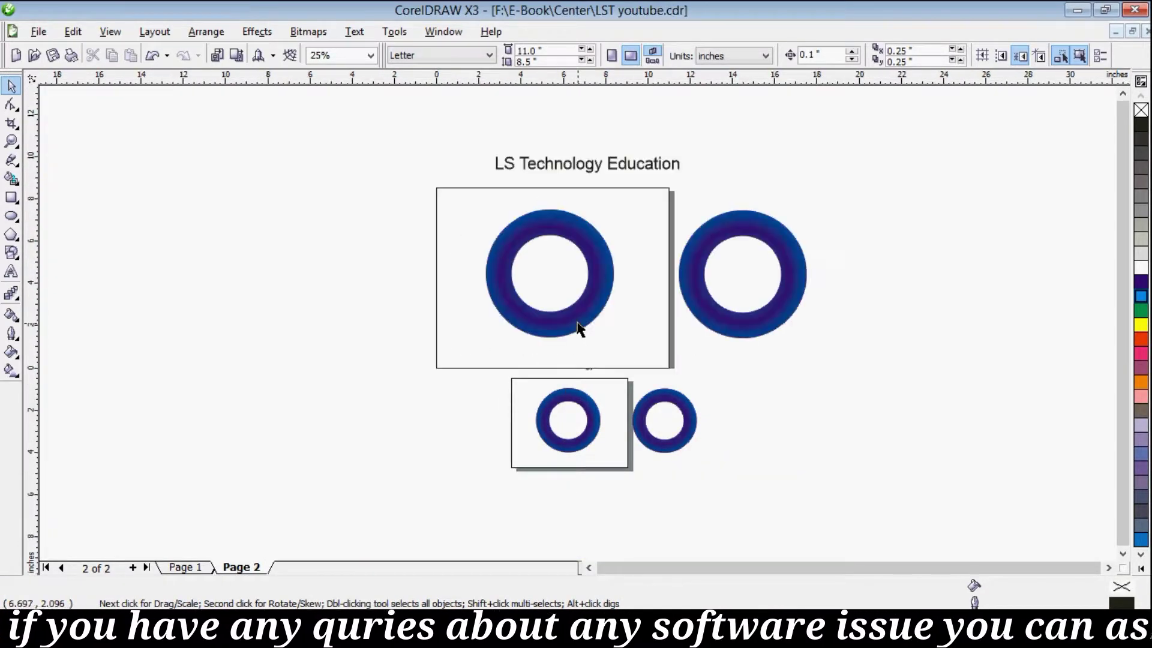
scroll(562, 252, "up", 1)
scroll(555, 307, "up", 1)
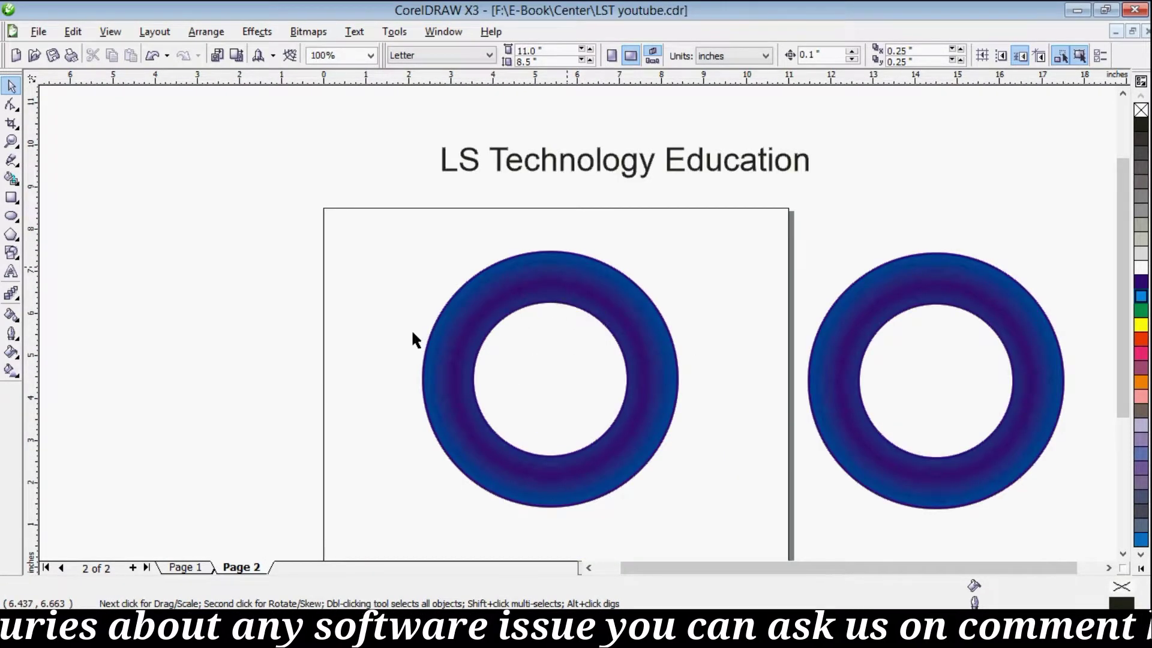
scroll(646, 313, "up", 1)
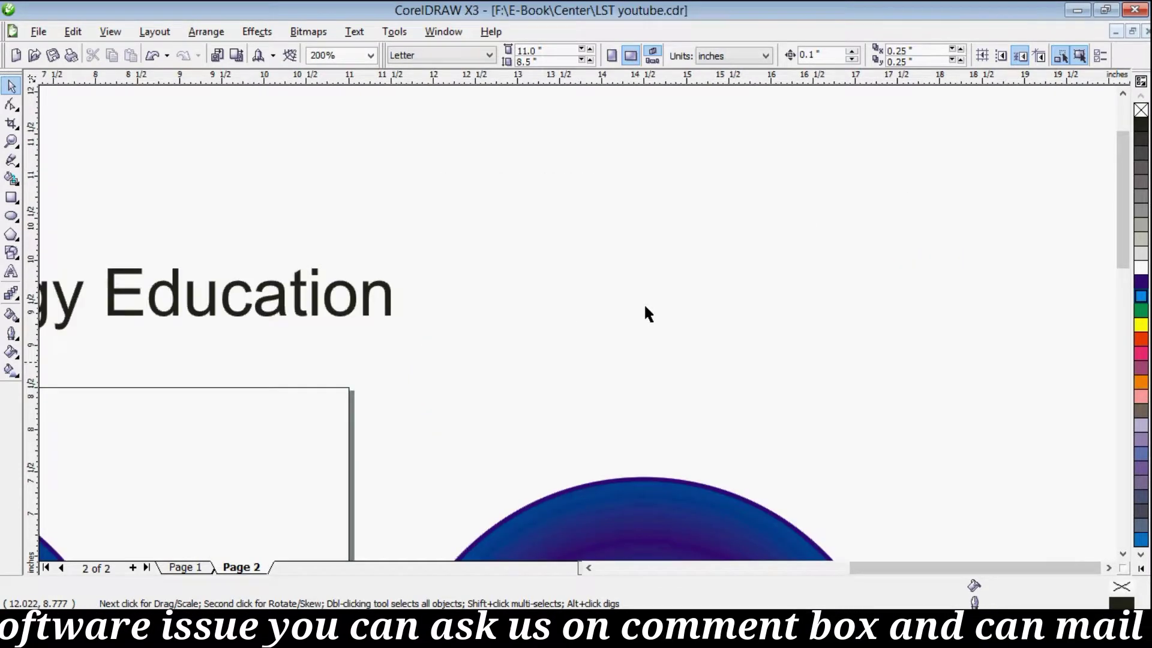
scroll(645, 314, "down", 2)
scroll(435, 383, "up", 1)
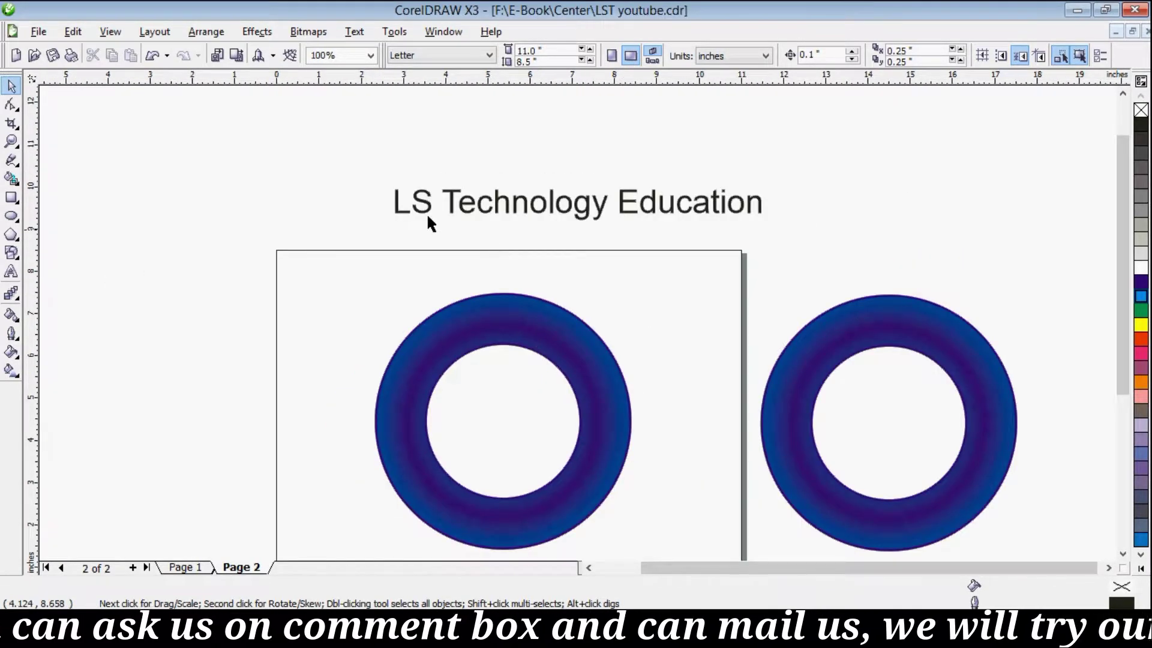
left_click(519, 211)
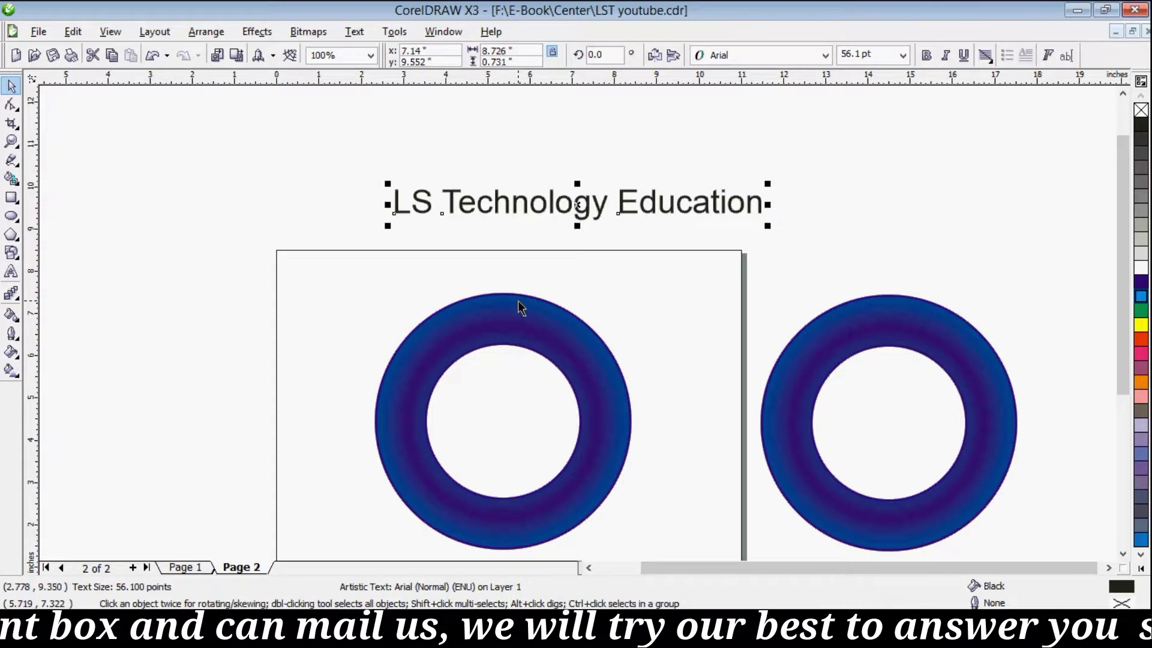
Fit the heading text to the left ring's path, with white fill and white outline.
left_click(355, 33)
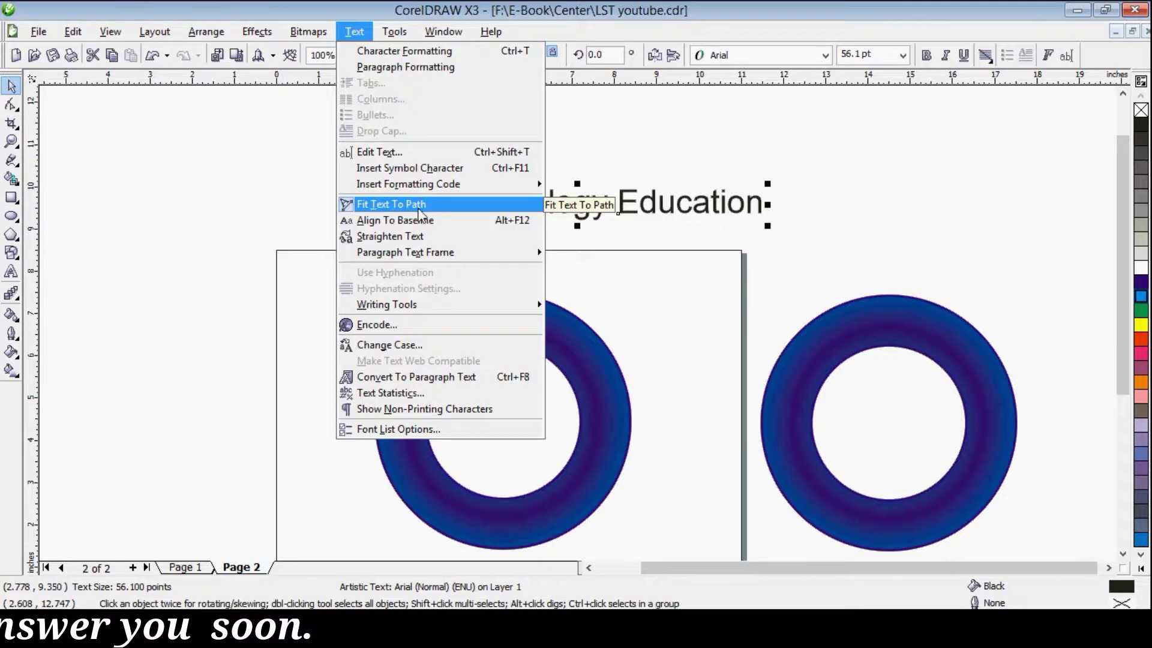
left_click(376, 205)
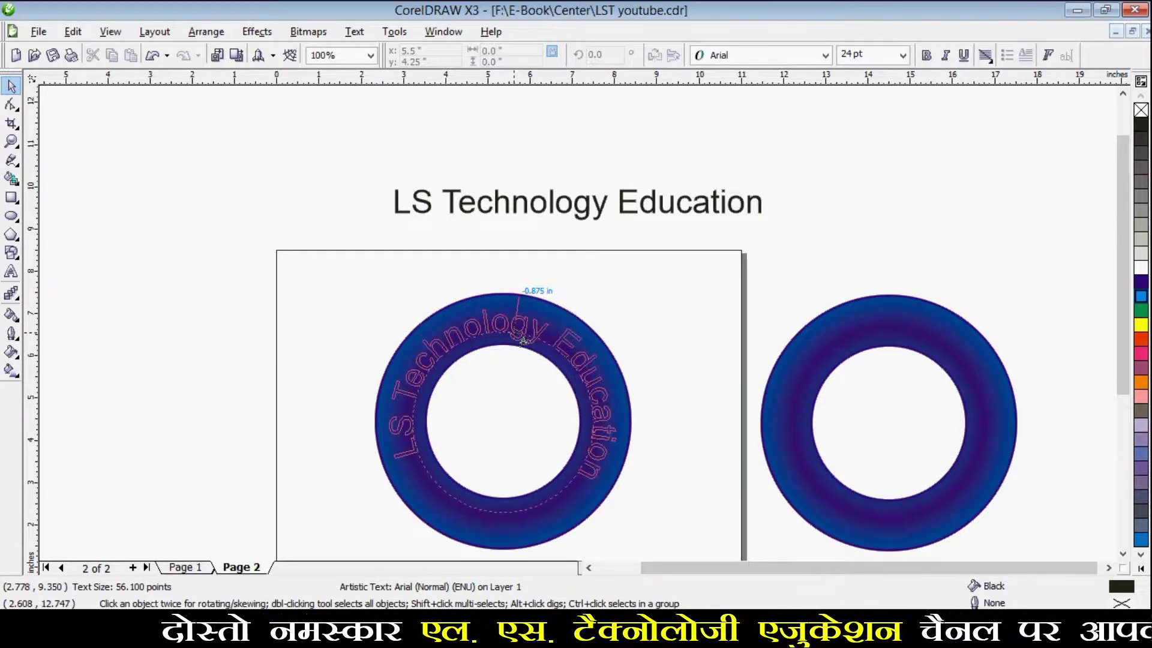
left_click(522, 339)
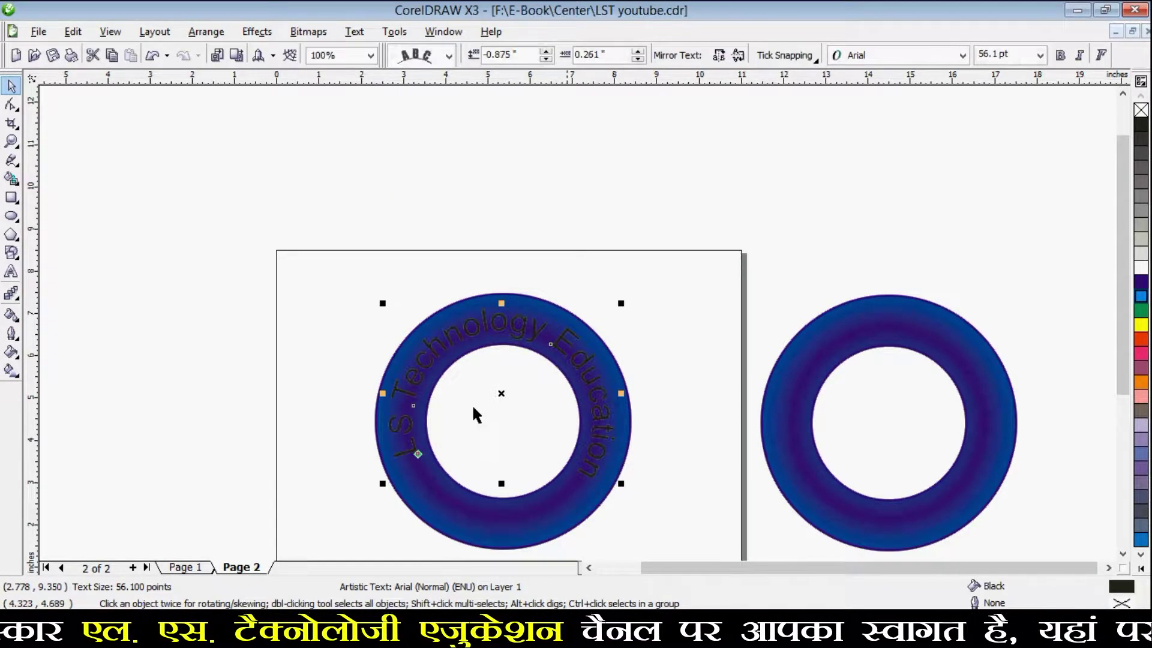
left_click(1140, 269)
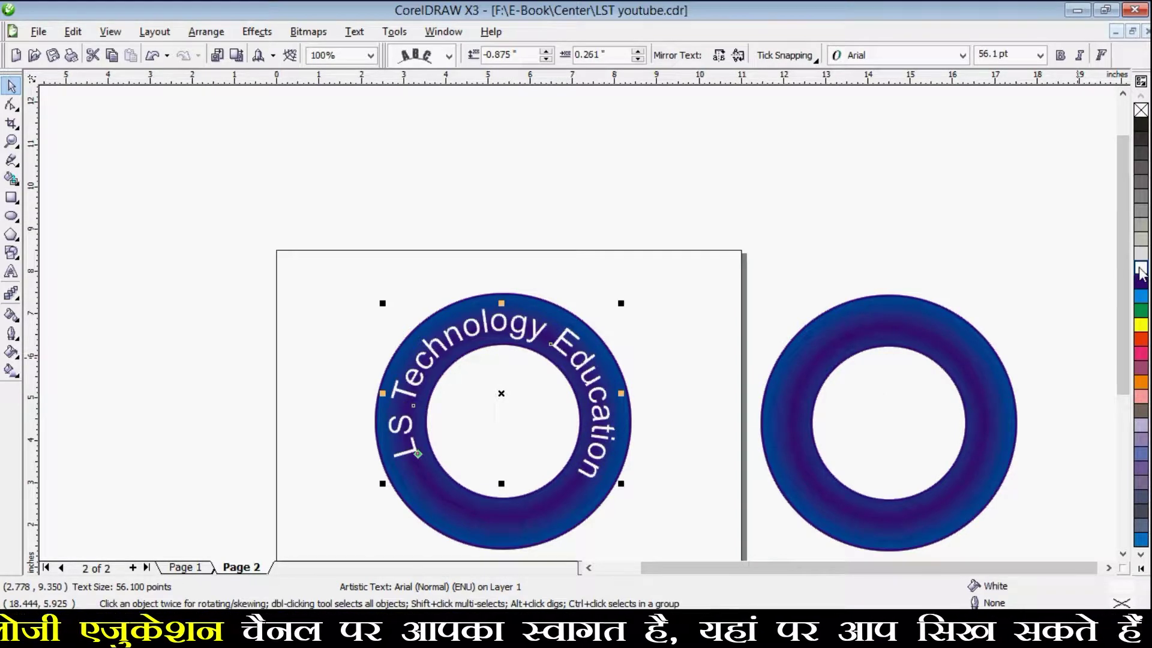
right_click(1141, 268)
Resize the curved text to about 41 pt and rotate it around the ring's centre.
left_click(632, 469)
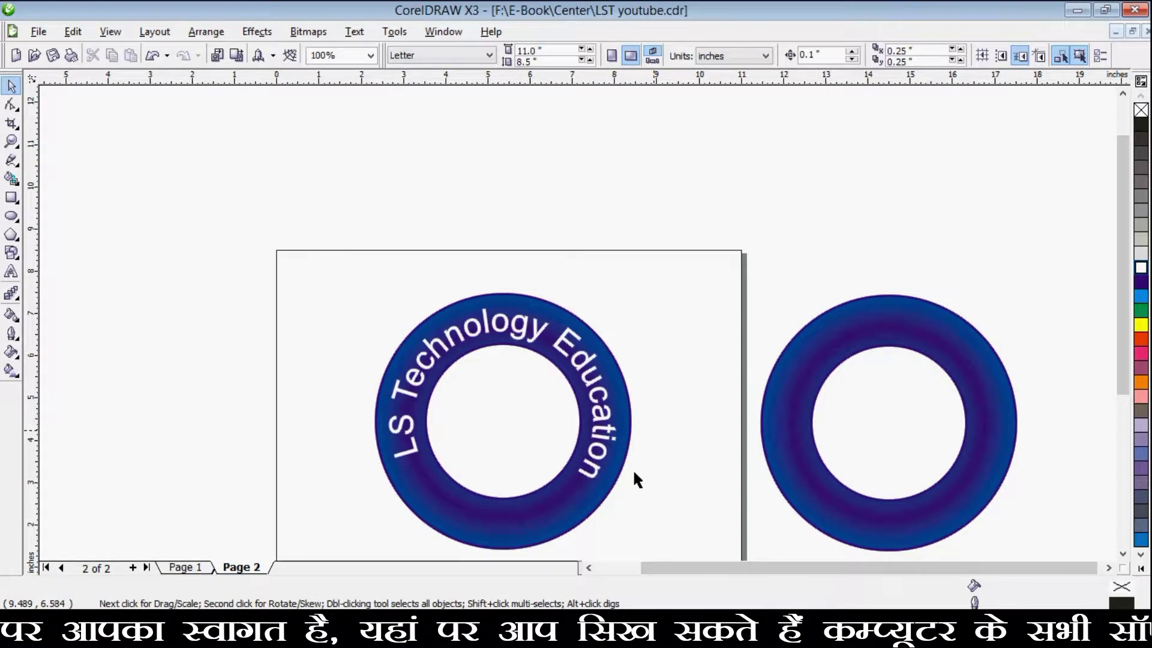
left_click(599, 385)
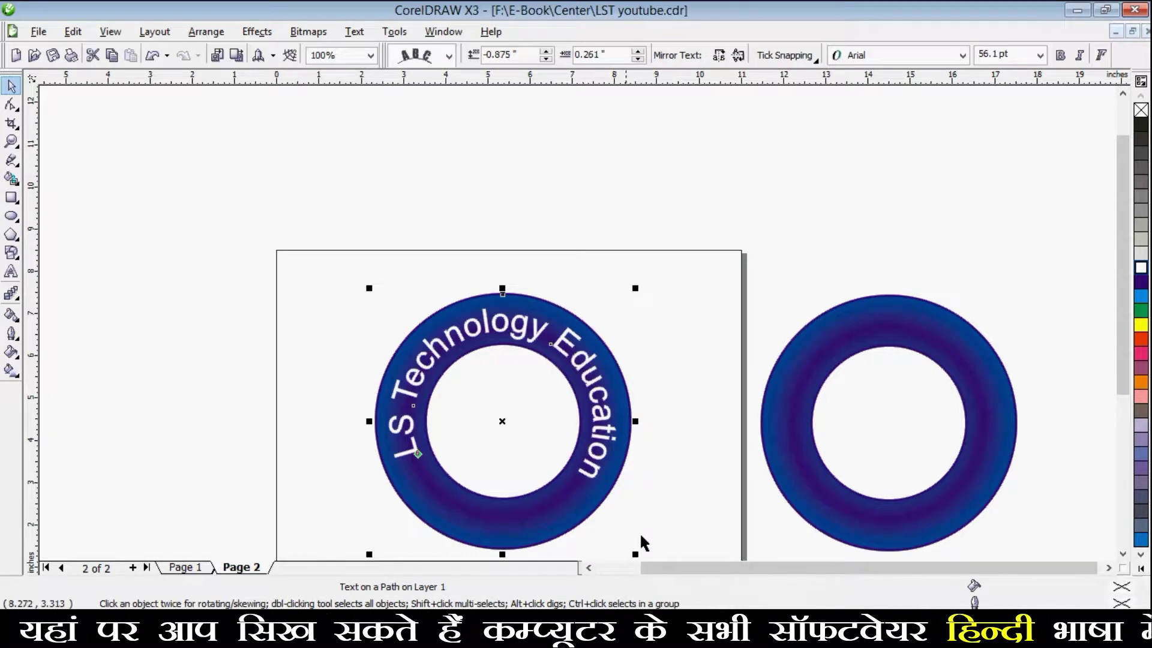
double_click(569, 339)
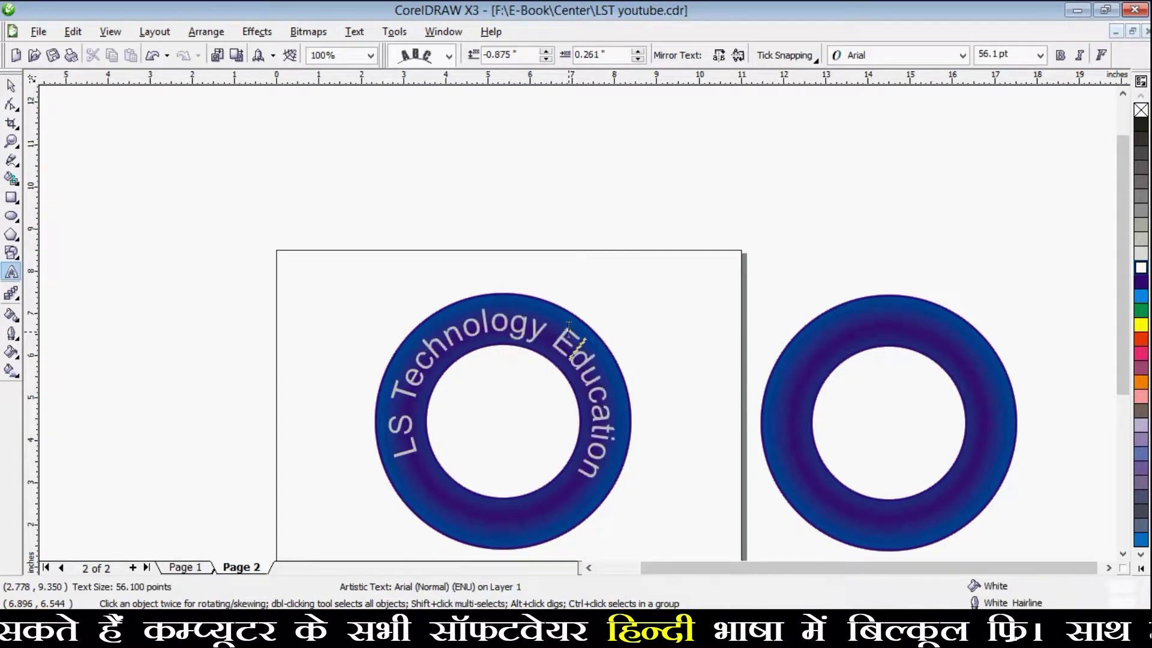
key("ctrl+space")
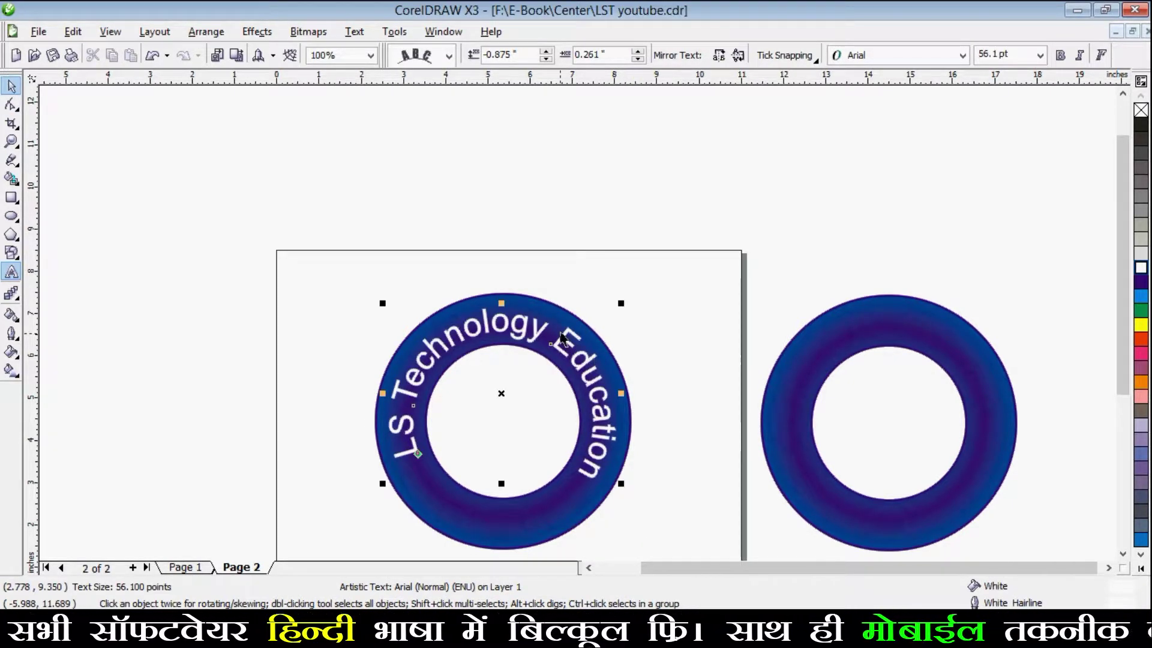
left_click_drag(621, 482, 541, 423)
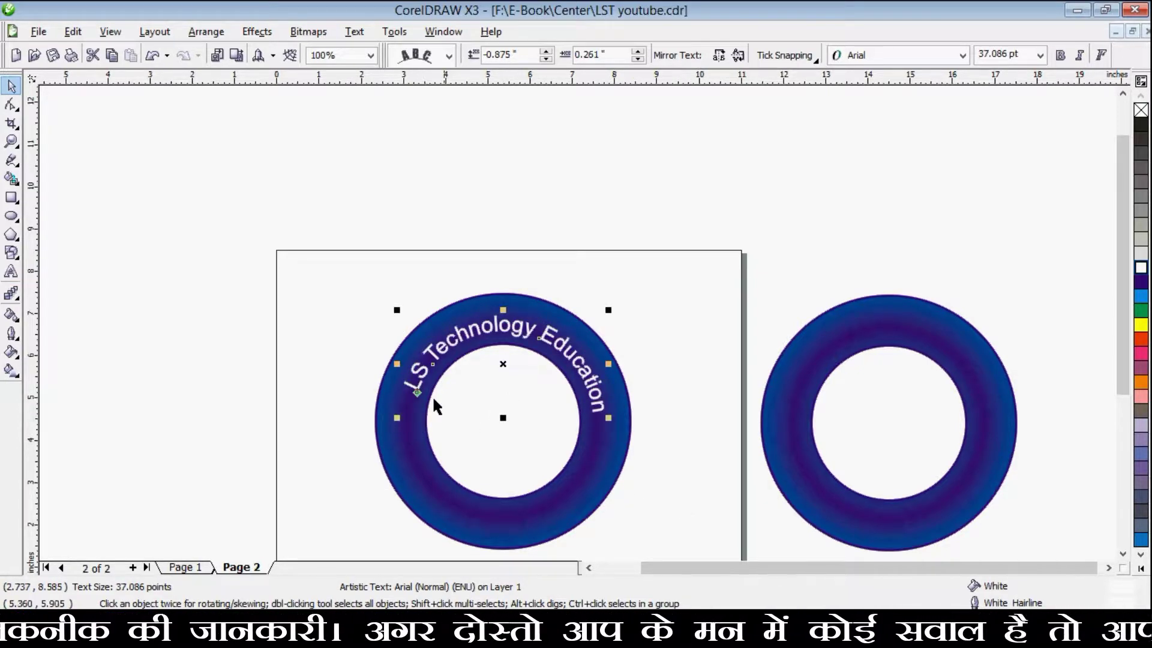
left_click_drag(396, 418, 389, 431)
left_click(507, 367)
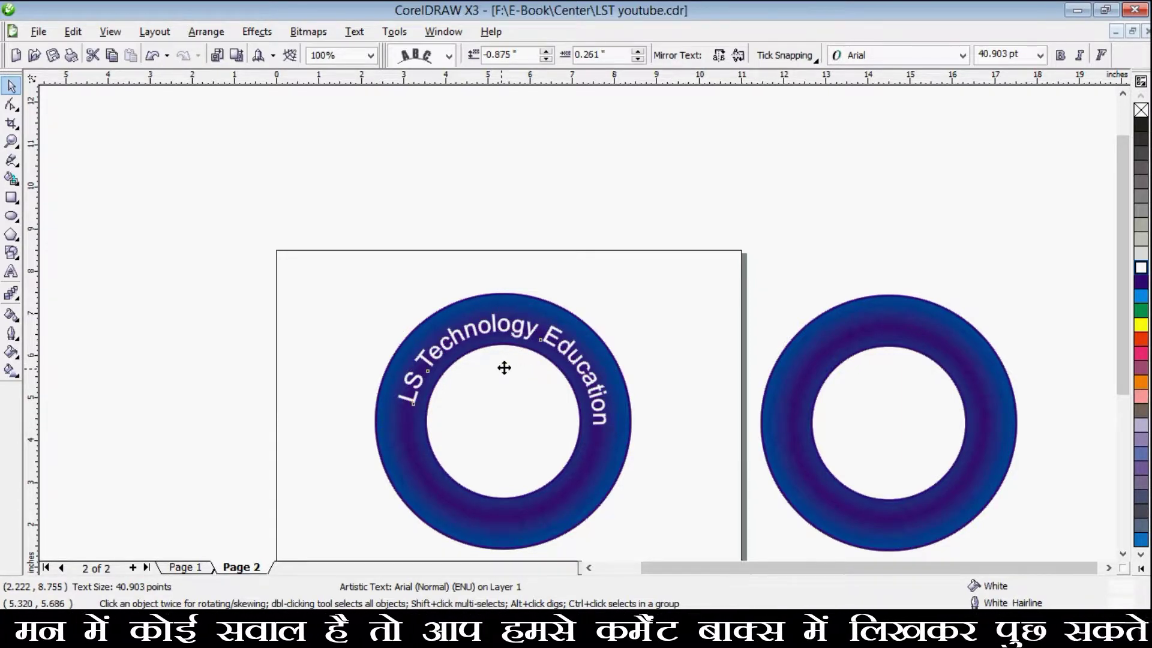
mouse_move(613, 310)
left_mouse_down()
mouse_move(610, 287)
mouse_move(630, 322)
mouse_move(595, 285)
mouse_move(560, 299)
left_mouse_up()
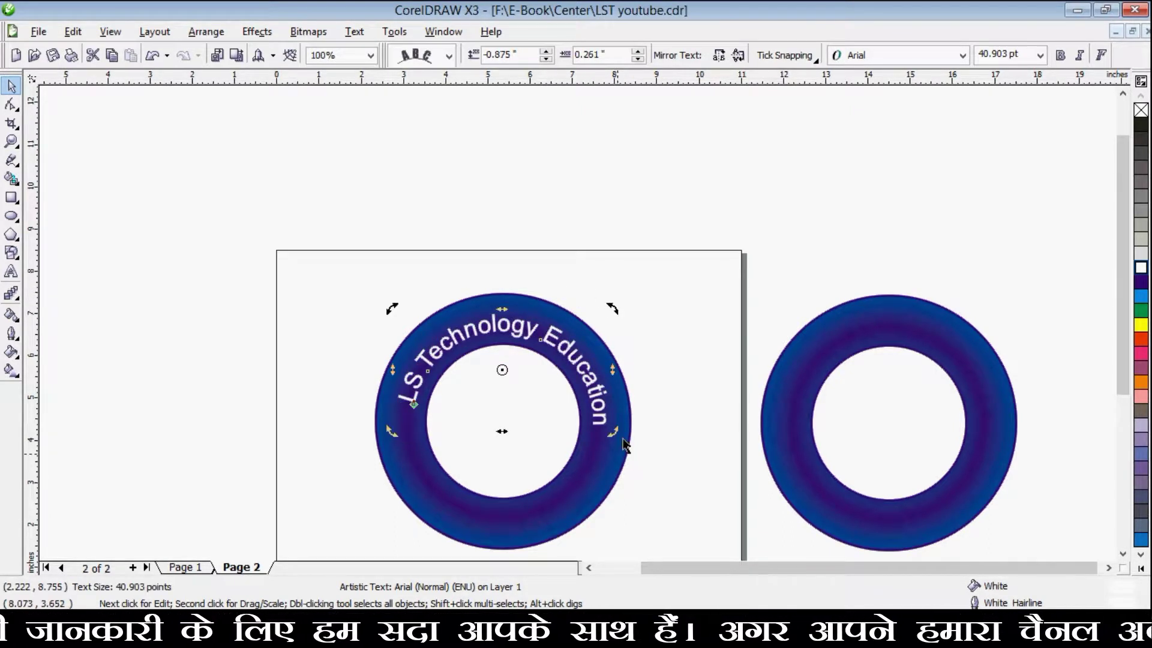
left_click(618, 445)
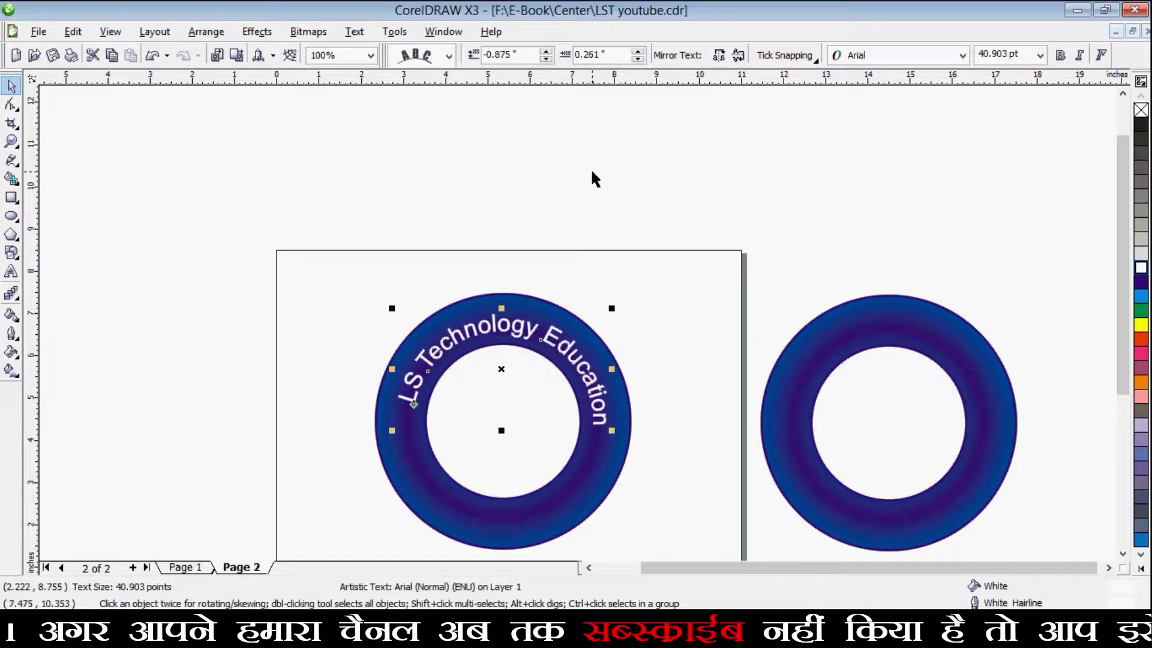
Try horizontal and vertical Mirror Text, then restore the text to read normally.
left_click(720, 55)
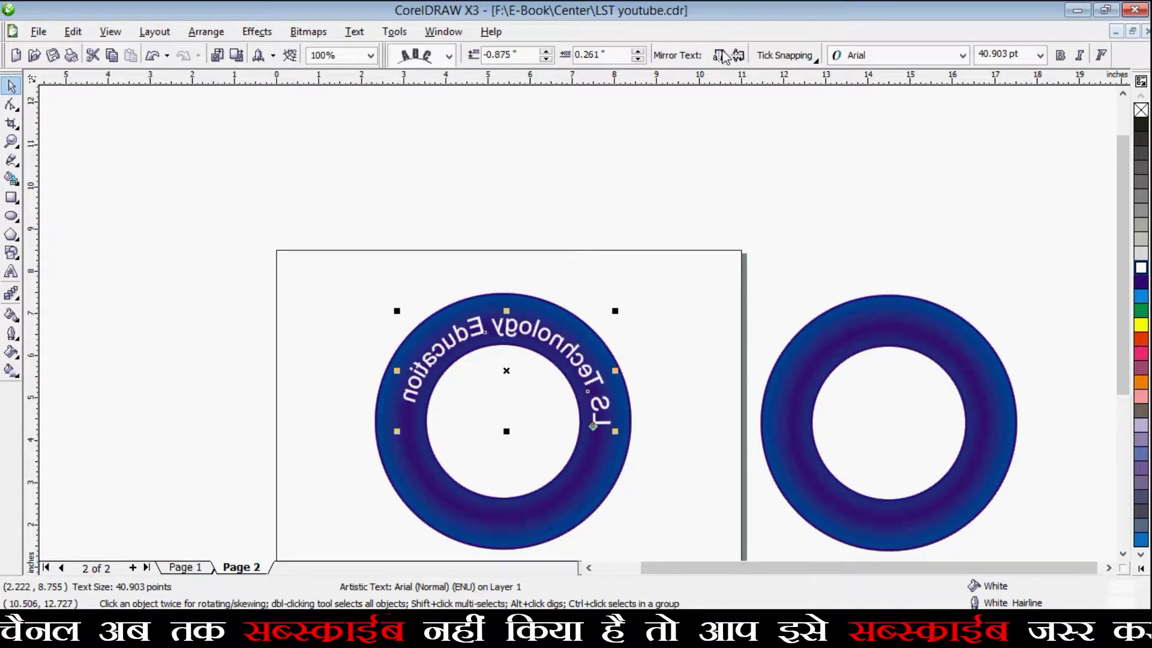
left_click(740, 56)
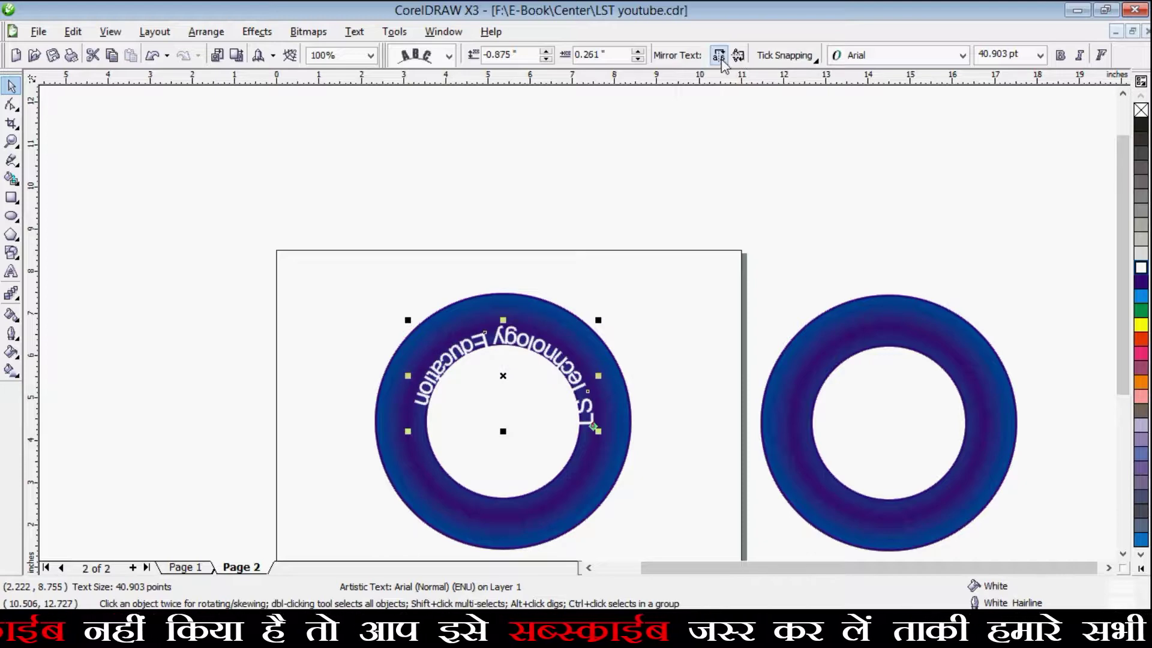
left_click(739, 55)
left_click(739, 55)
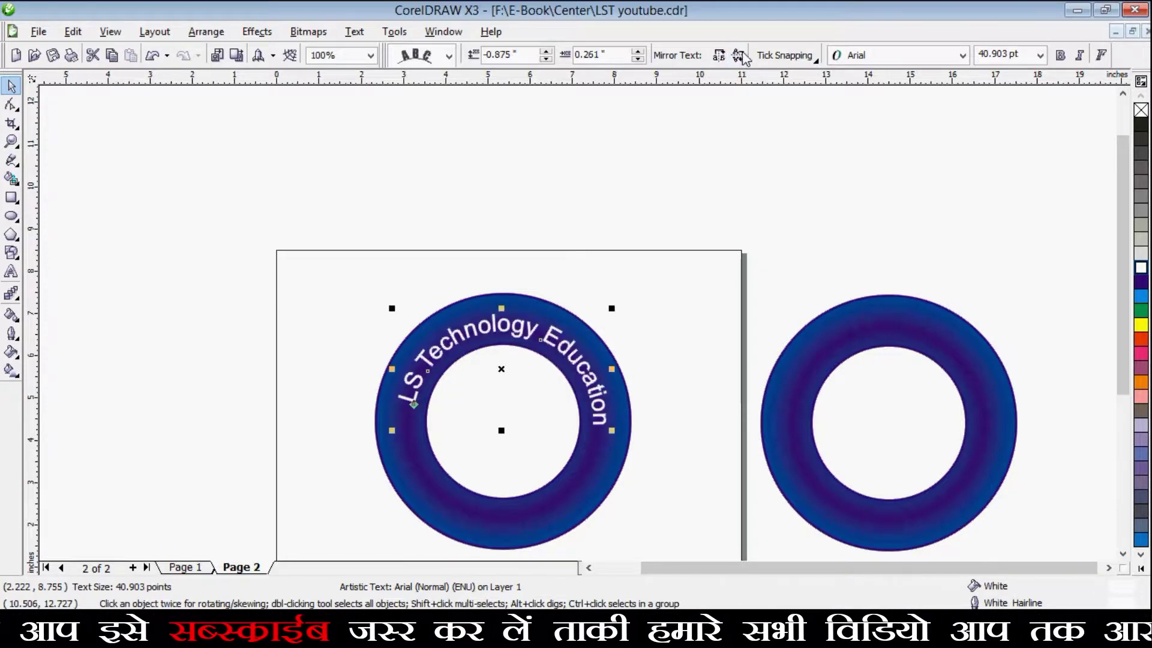
left_click(667, 275)
scroll(667, 275, "down", 2)
Type 'LS Technology Education' along the top edge of the right ring.
scroll(555, 351, "up", 2)
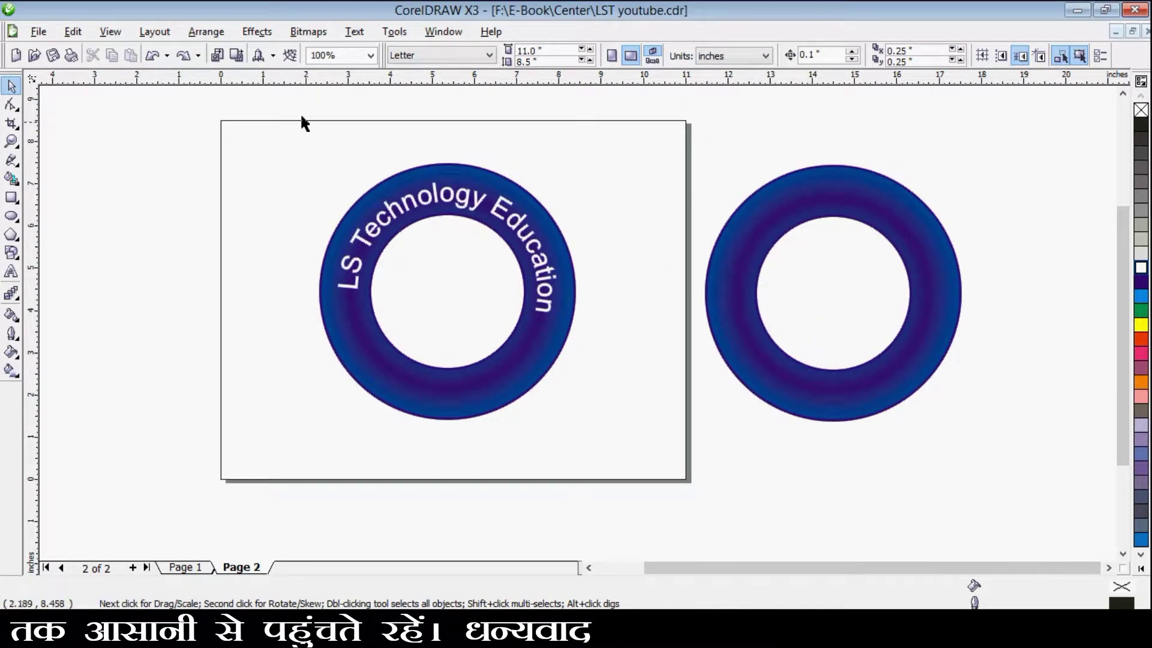
left_click(844, 193)
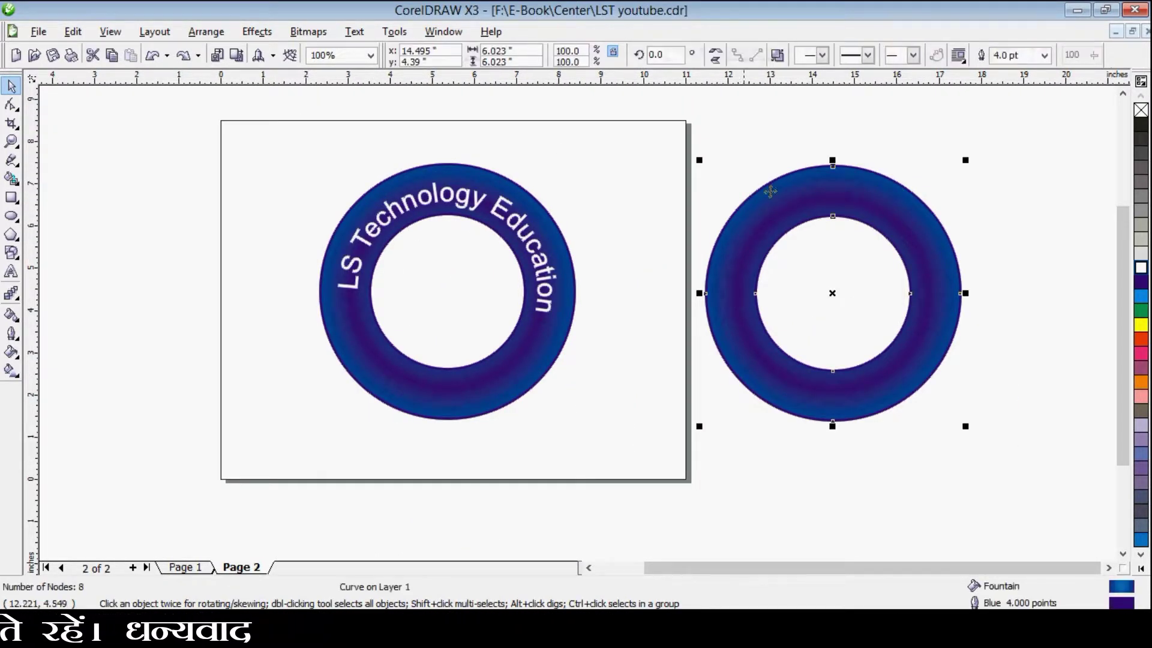
left_click(13, 275)
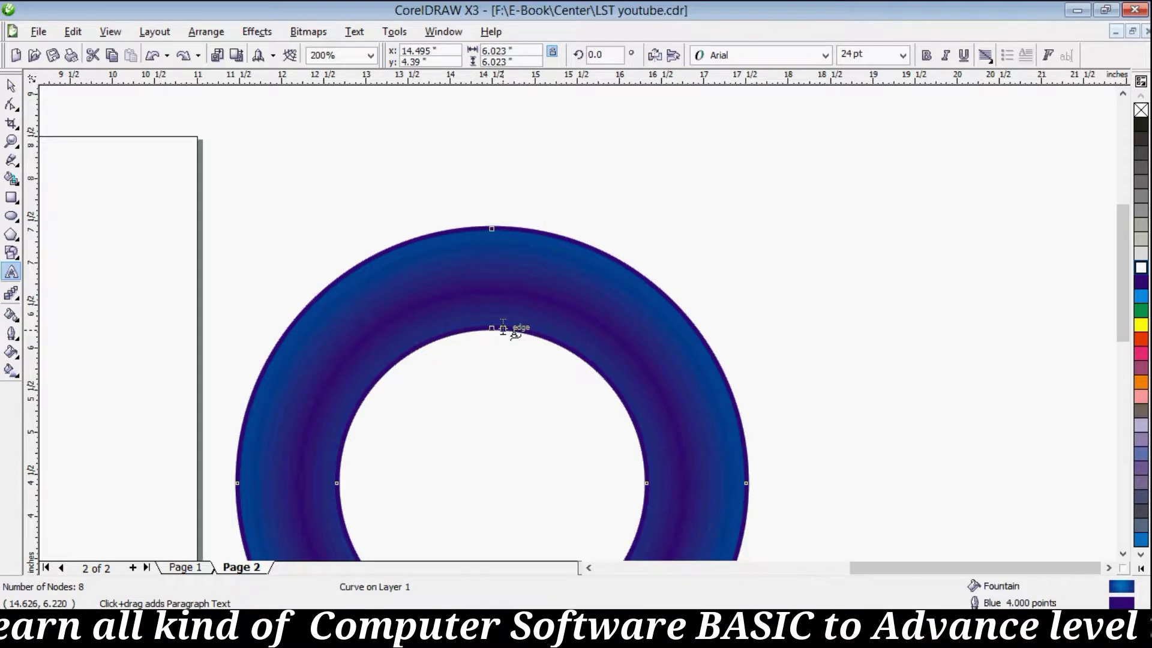
left_click(514, 226)
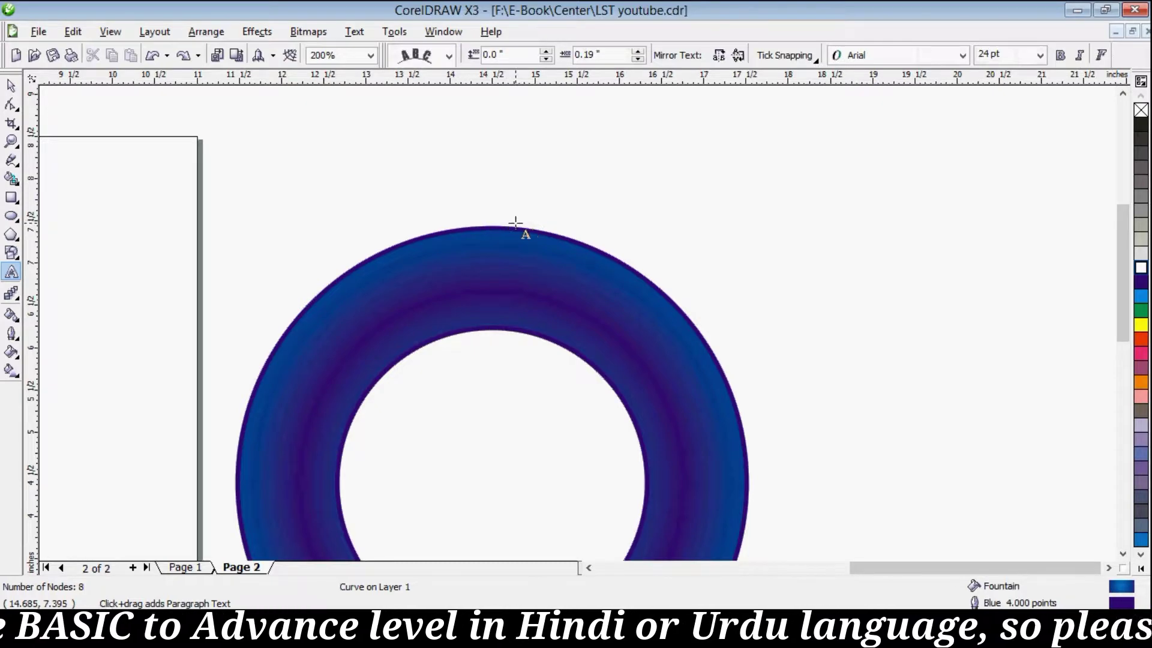
type("L")
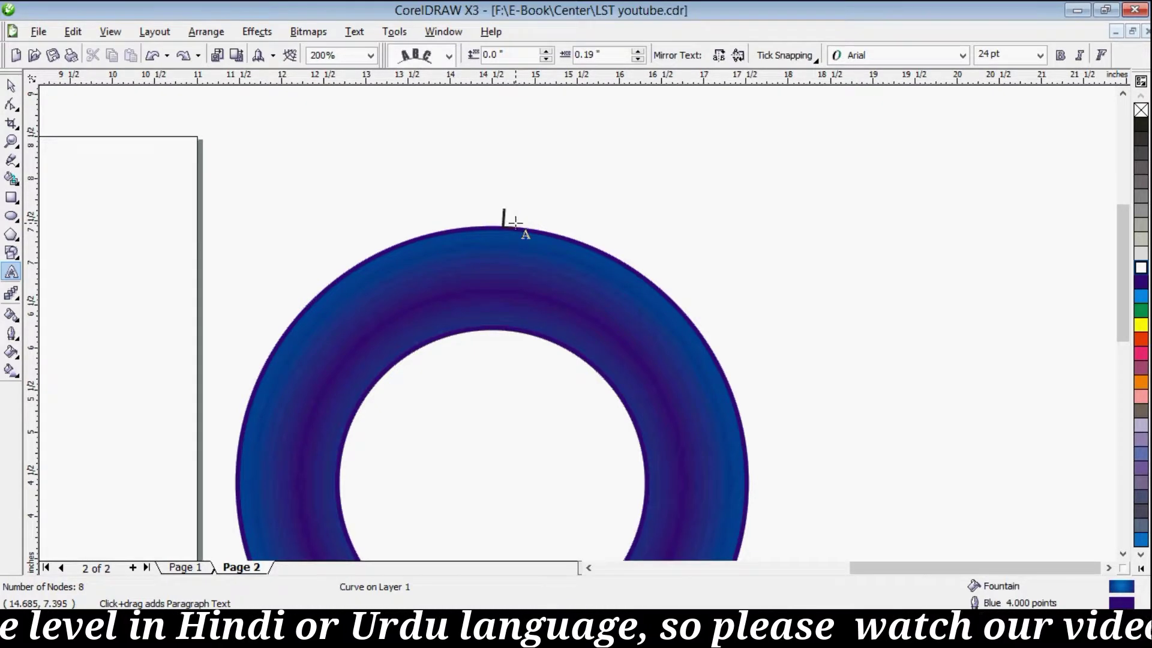
type("S Te")
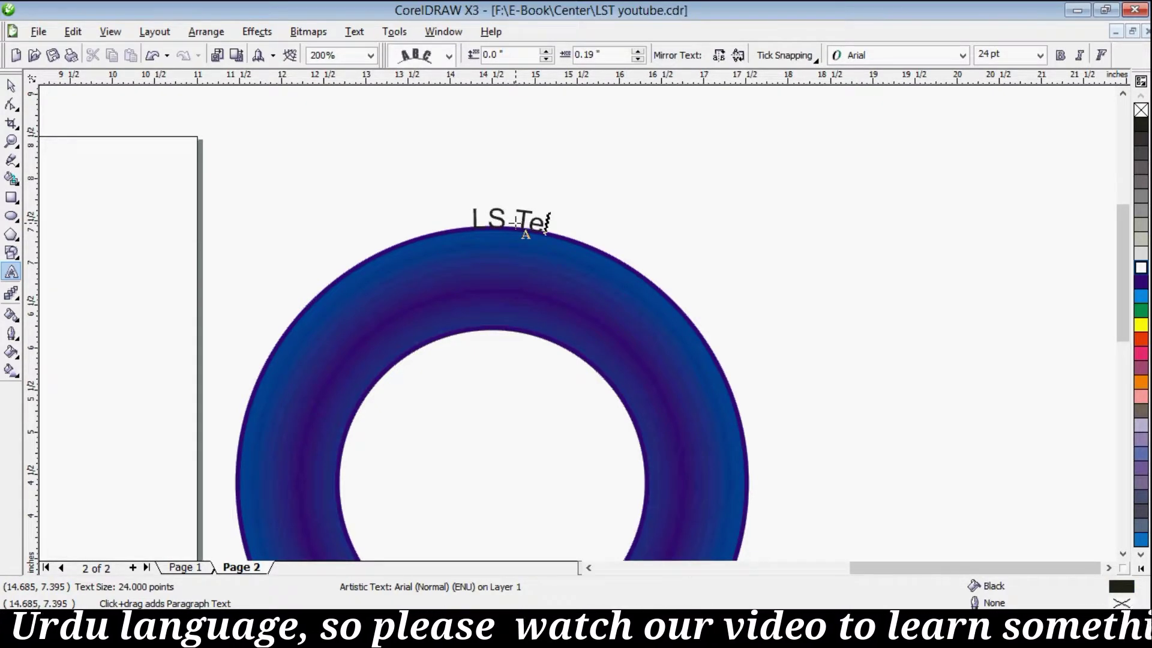
type("chnology")
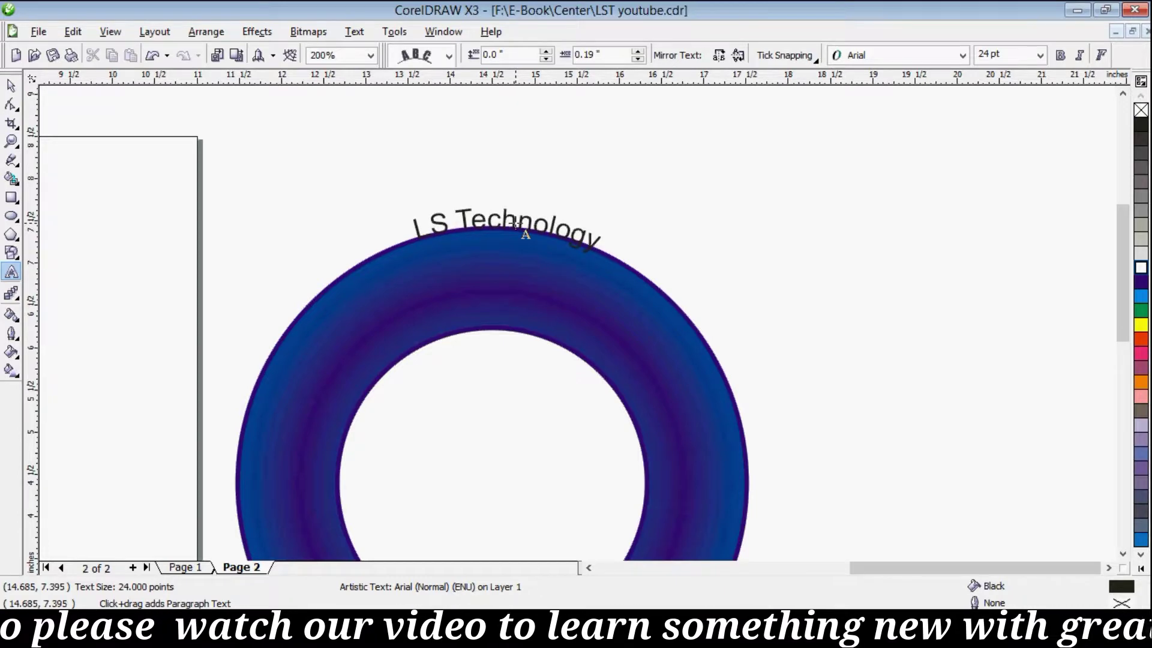
type(" Educat")
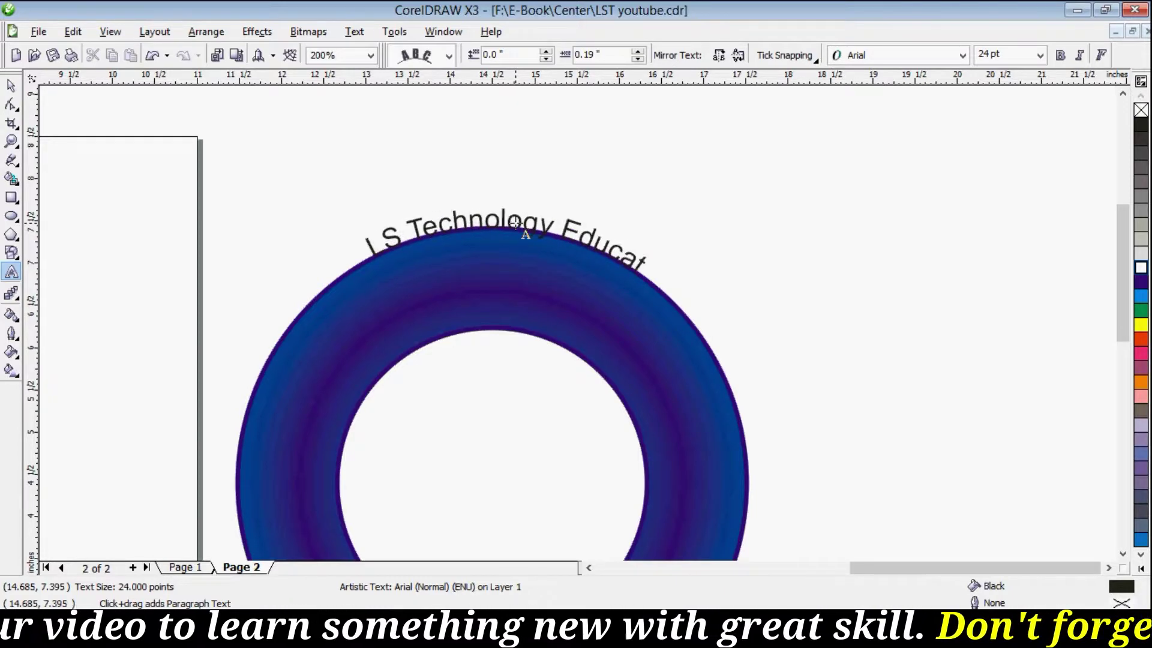
type("ion")
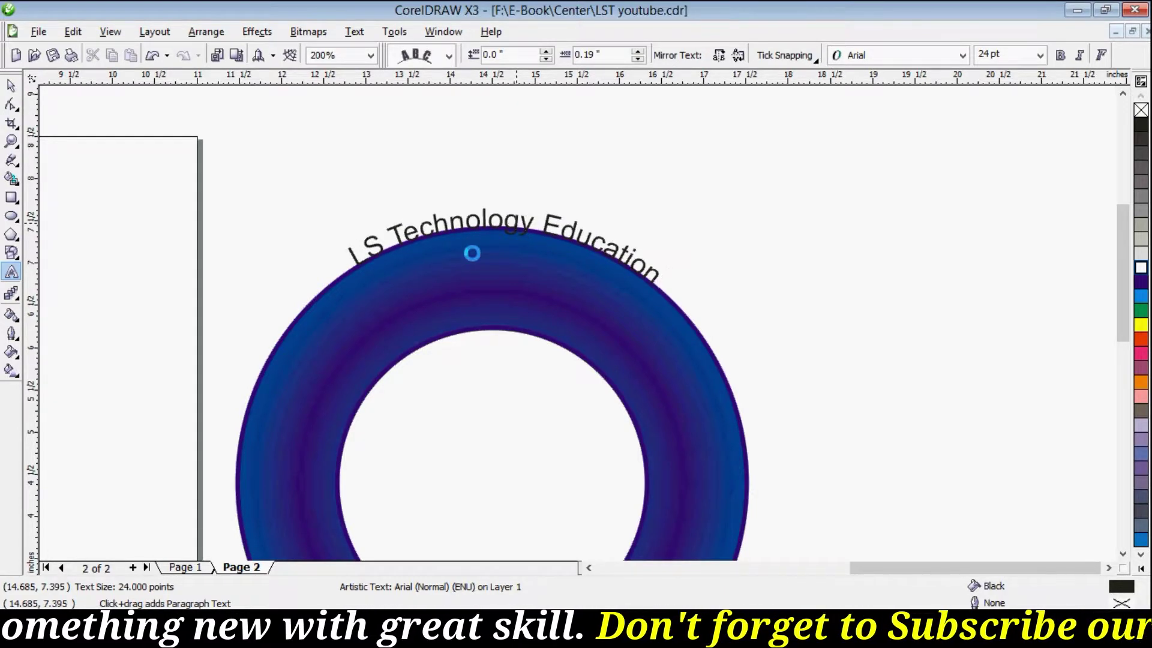
Try 72 pt for the curved text, then set it back to 24 pt.
left_click(1043, 56)
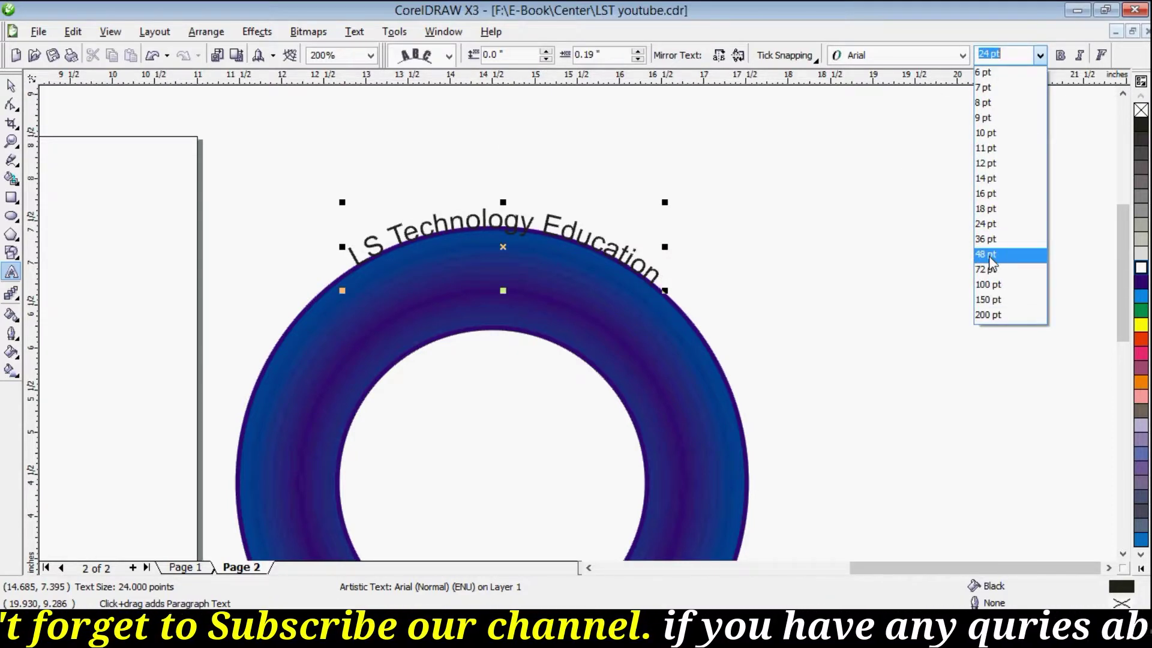
left_click(987, 270)
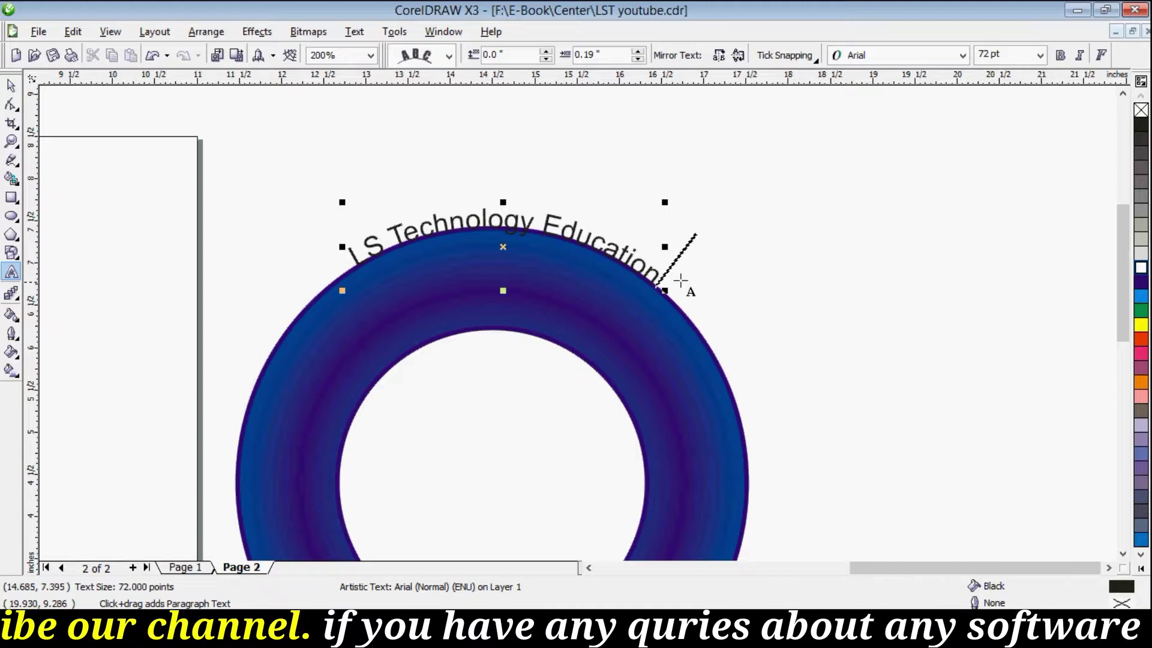
left_click_drag(663, 278, 352, 255)
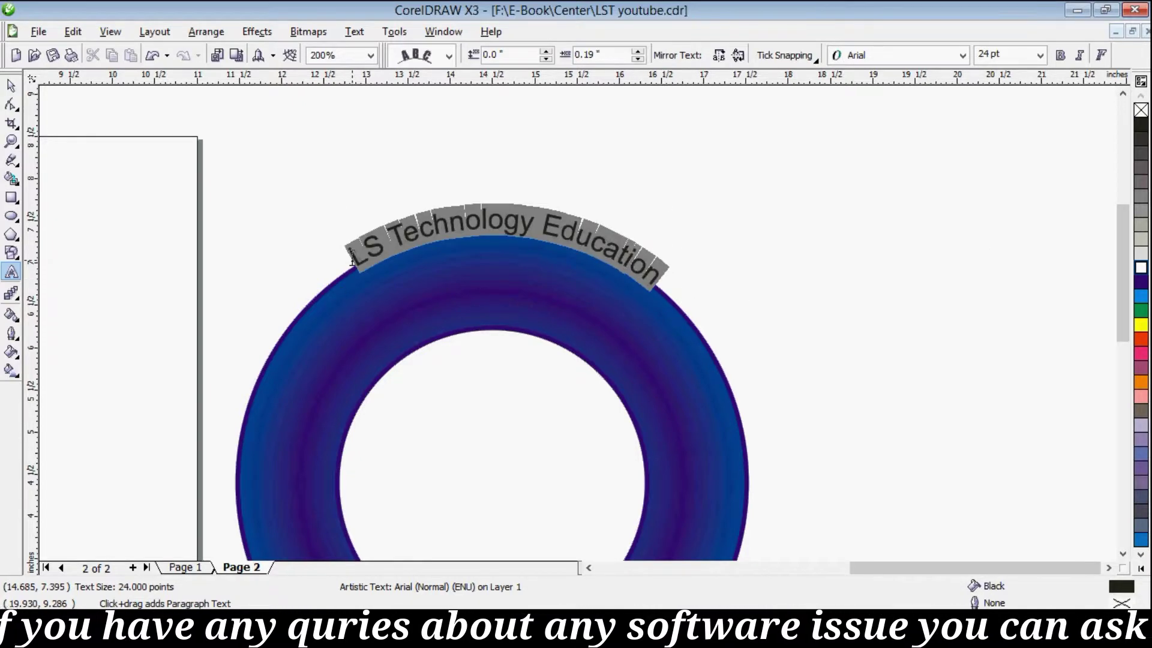
left_click(1040, 56)
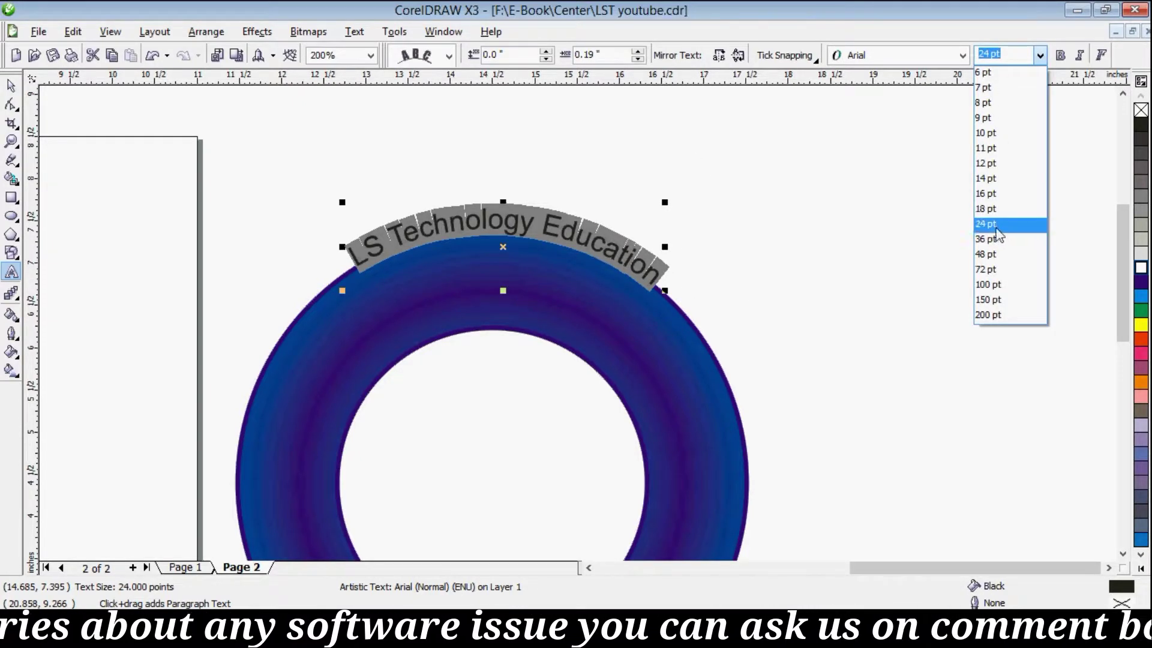
left_click(986, 270)
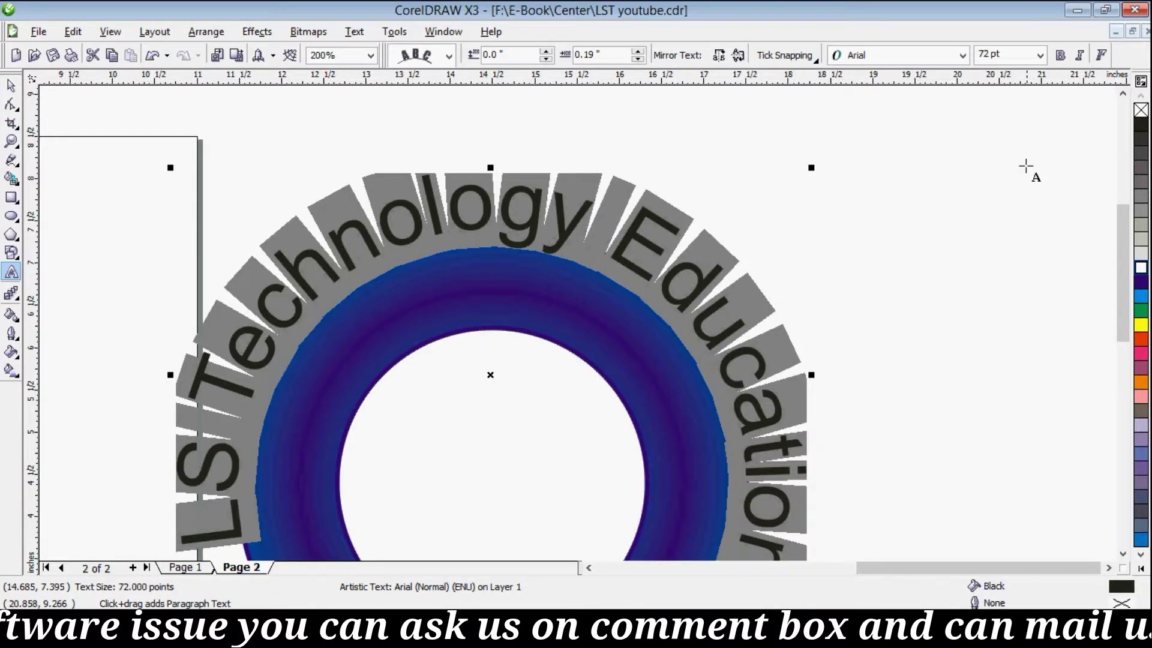
left_click(1041, 57)
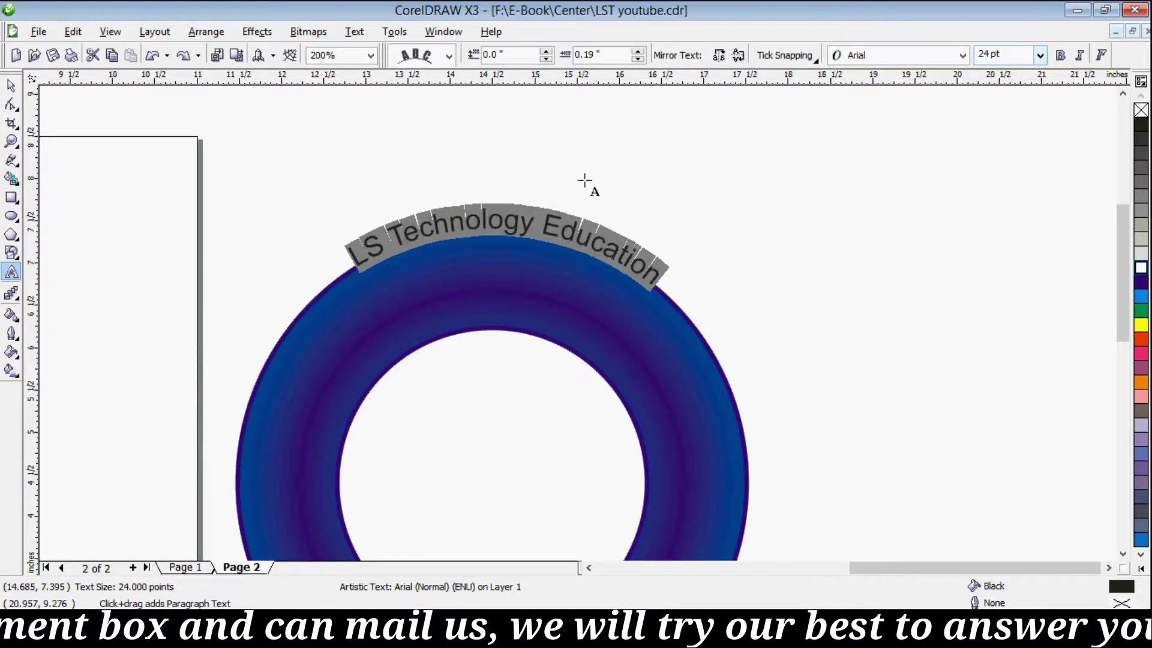
left_click(11, 86)
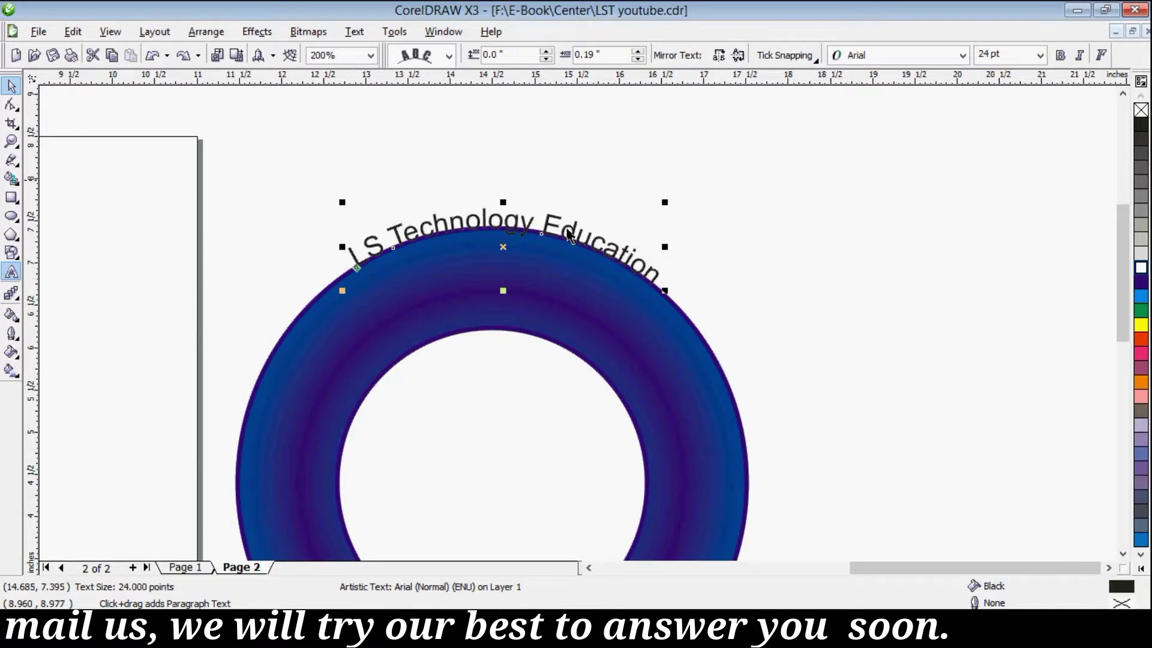
Redo the curved text's enlargement and shift it down into the ring band.
scroll(685, 259, "down", 2)
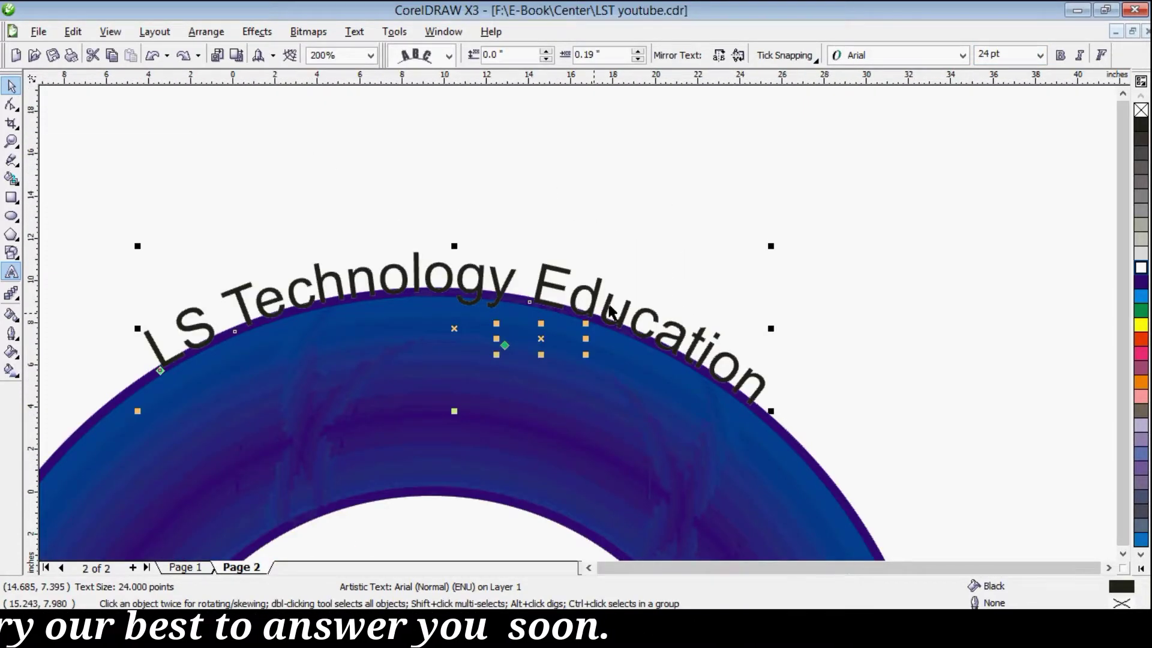
scroll(568, 360, "up", 1)
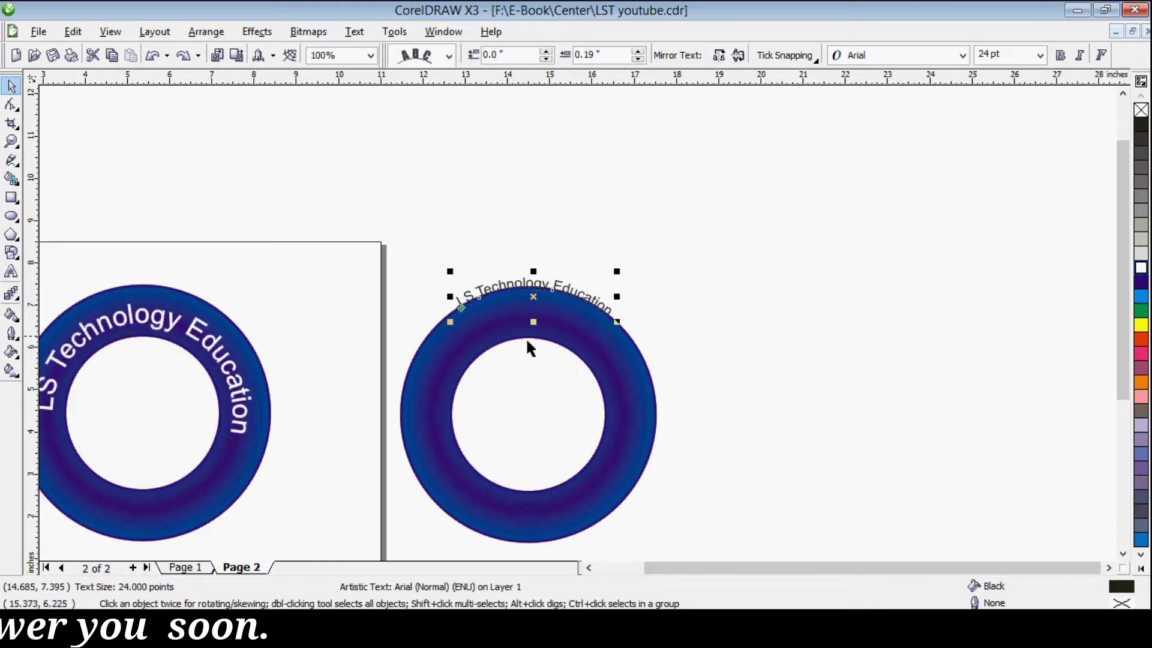
scroll(527, 342, "up", 1)
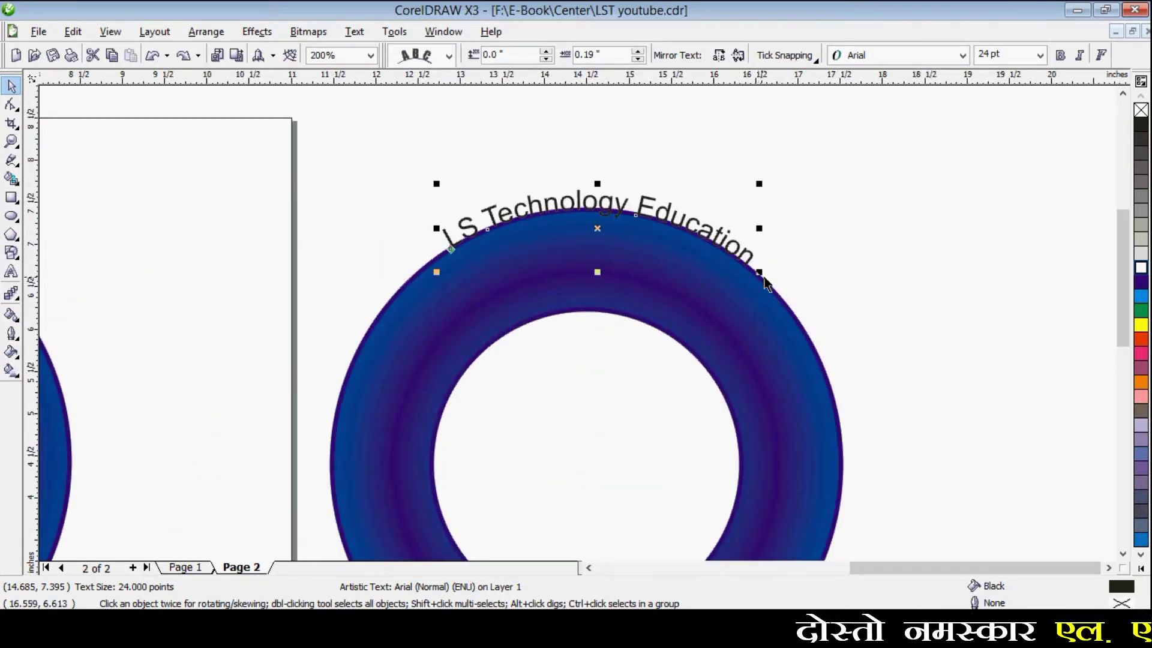
left_click(886, 442)
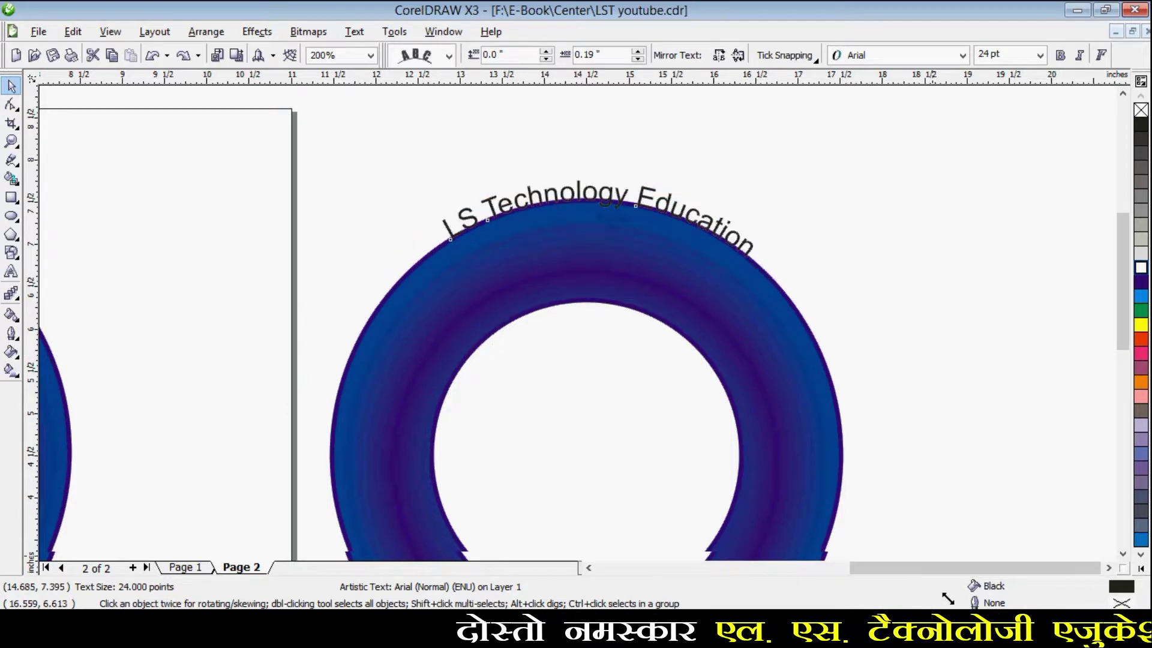
scroll(916, 514, "down", 1)
key("ctrl+shift+z")
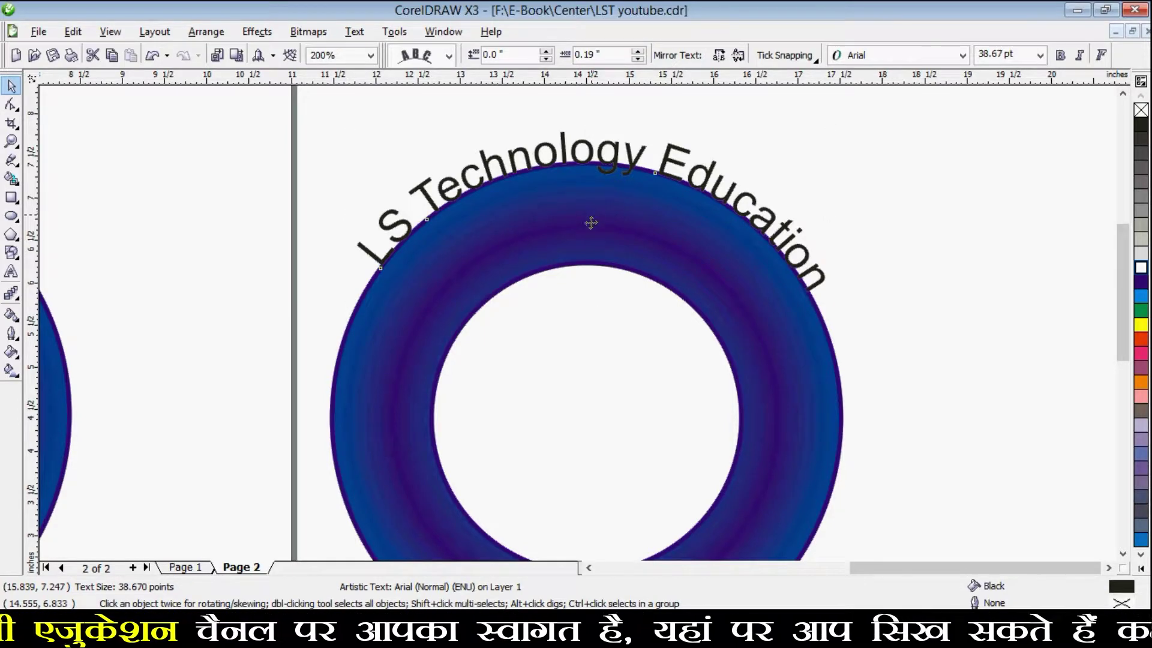
mouse_move(593, 225)
left_mouse_down()
mouse_move(594, 268)
mouse_move(608, 264)
left_mouse_up()
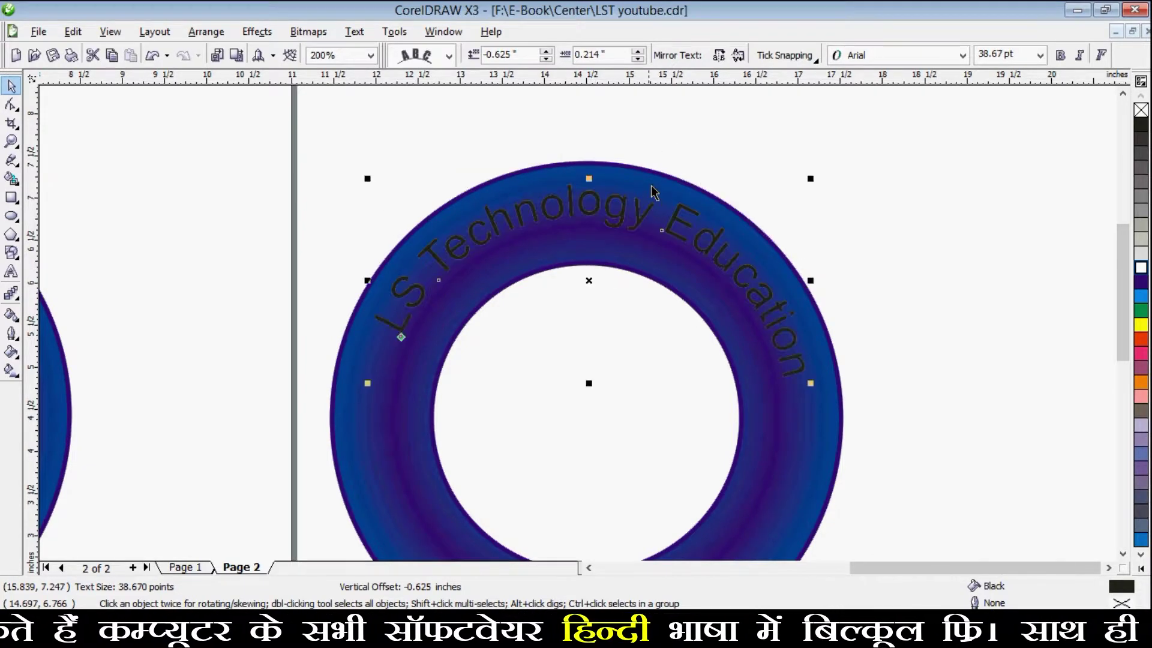
Make the curved text white, offset it about 0.875 inch inward, and enlarge it.
left_click(1139, 268)
right_click(1140, 268)
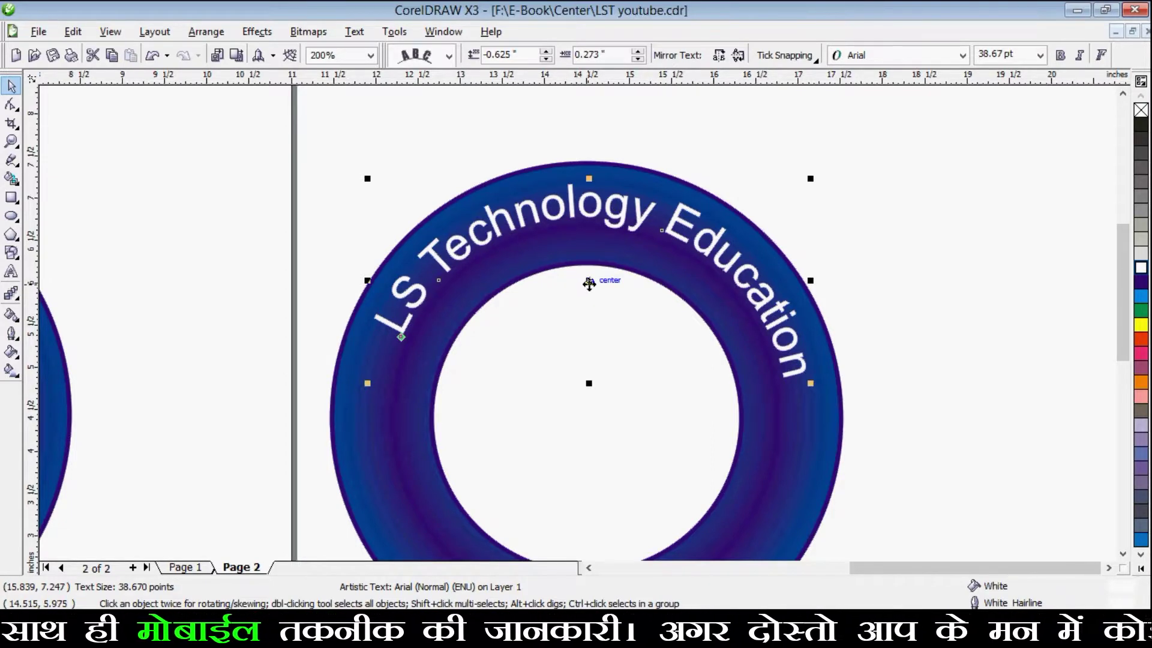
left_click_drag(586, 281, 570, 298)
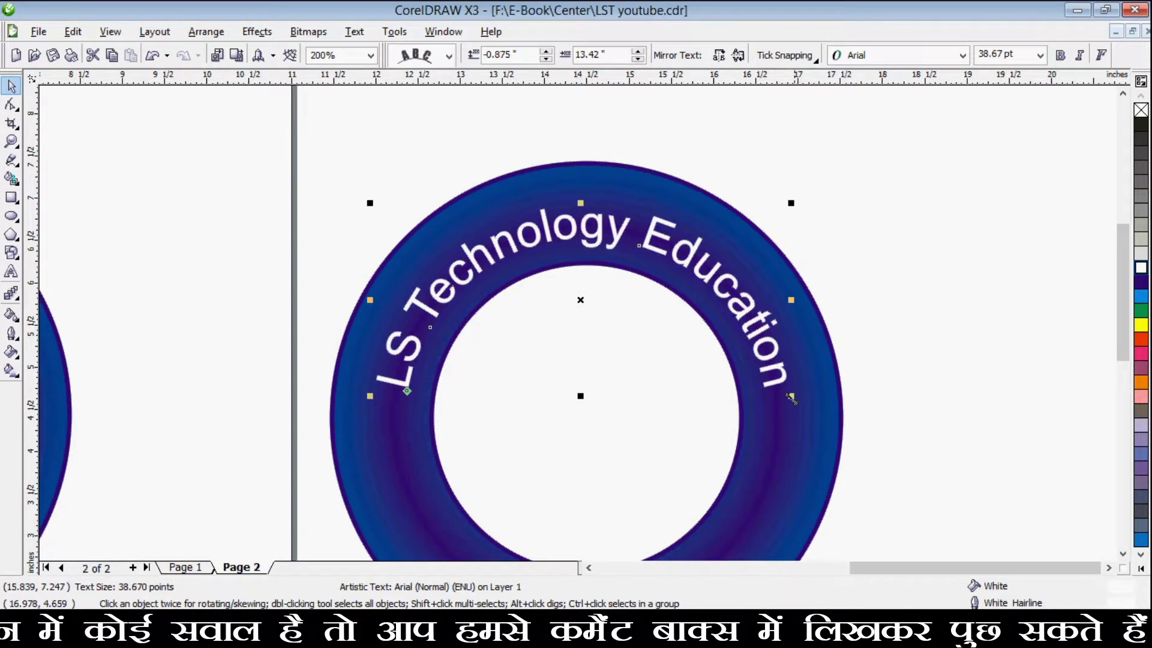
left_click_drag(791, 398, 854, 518)
left_click(936, 318)
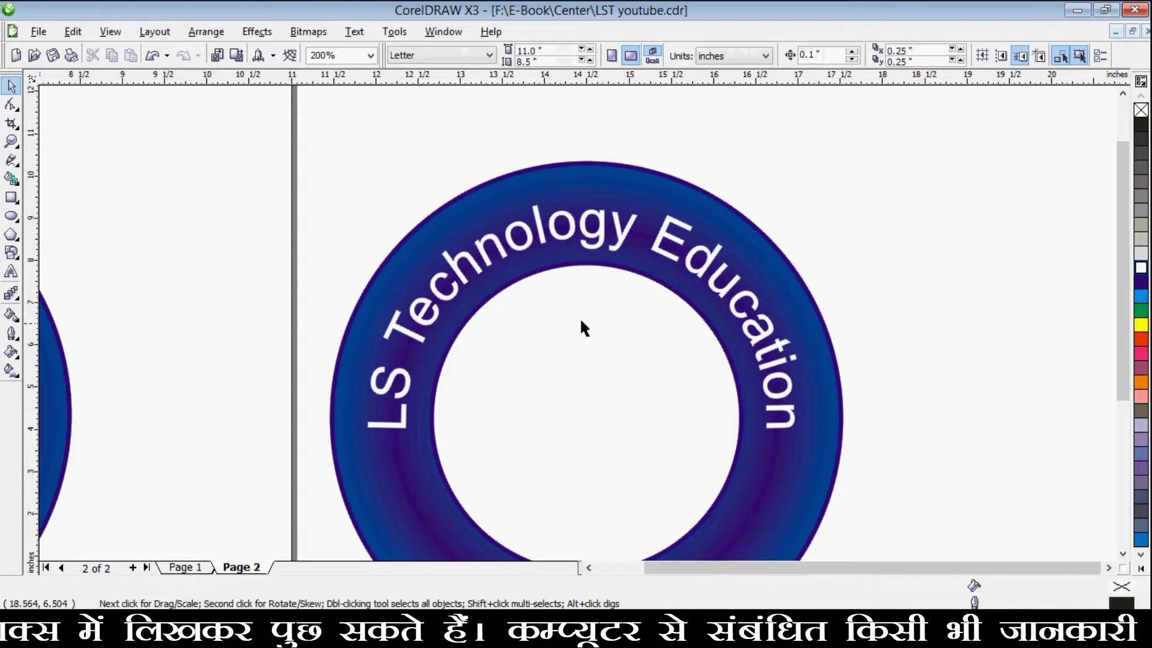
Delete the old ring on page 2 and move the white-text ring copy onto the page.
scroll(581, 321, "down", 1)
scroll(581, 331, "down", 1)
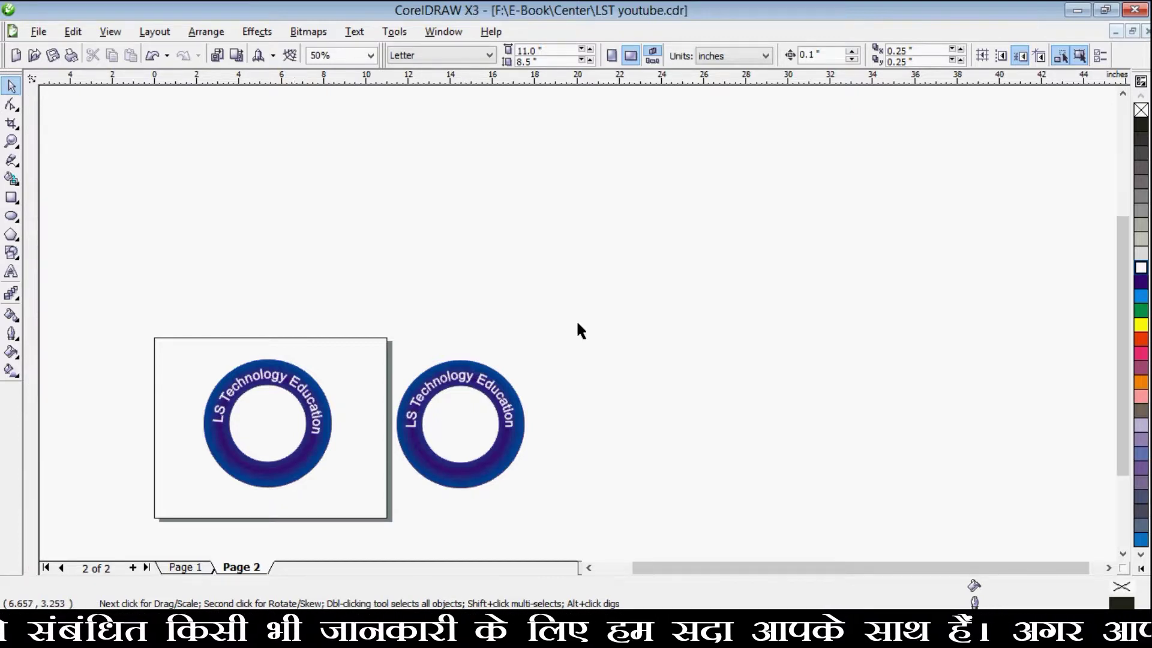
scroll(488, 418, "up", 1)
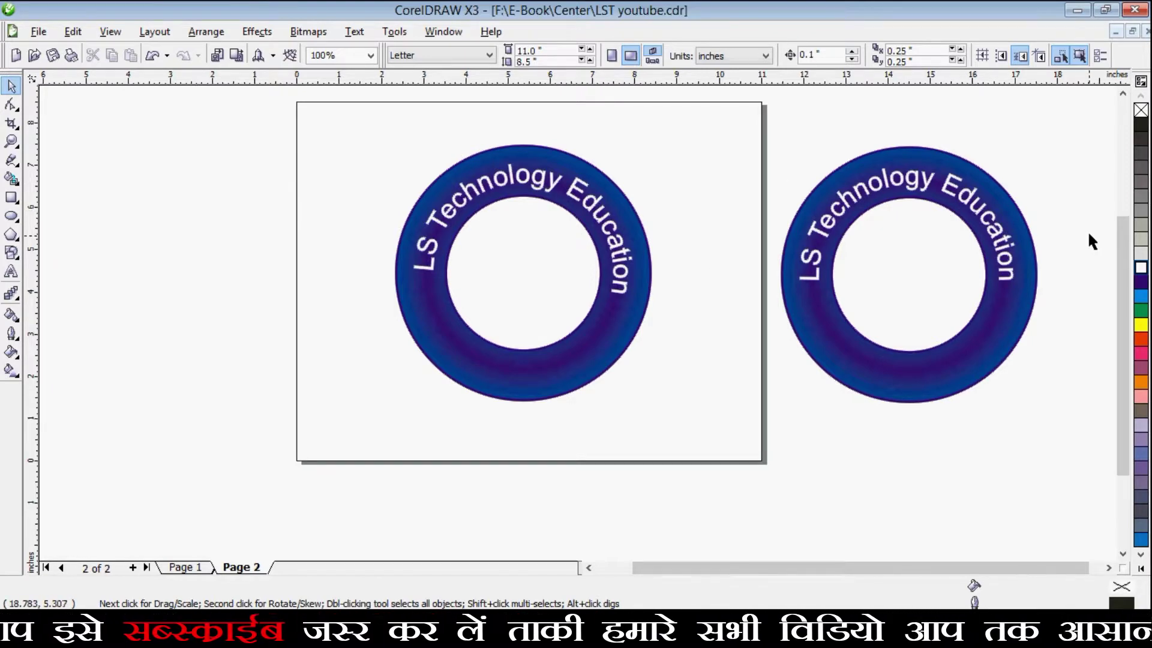
scroll(584, 326, "up", 1)
scroll(590, 312, "down", 1)
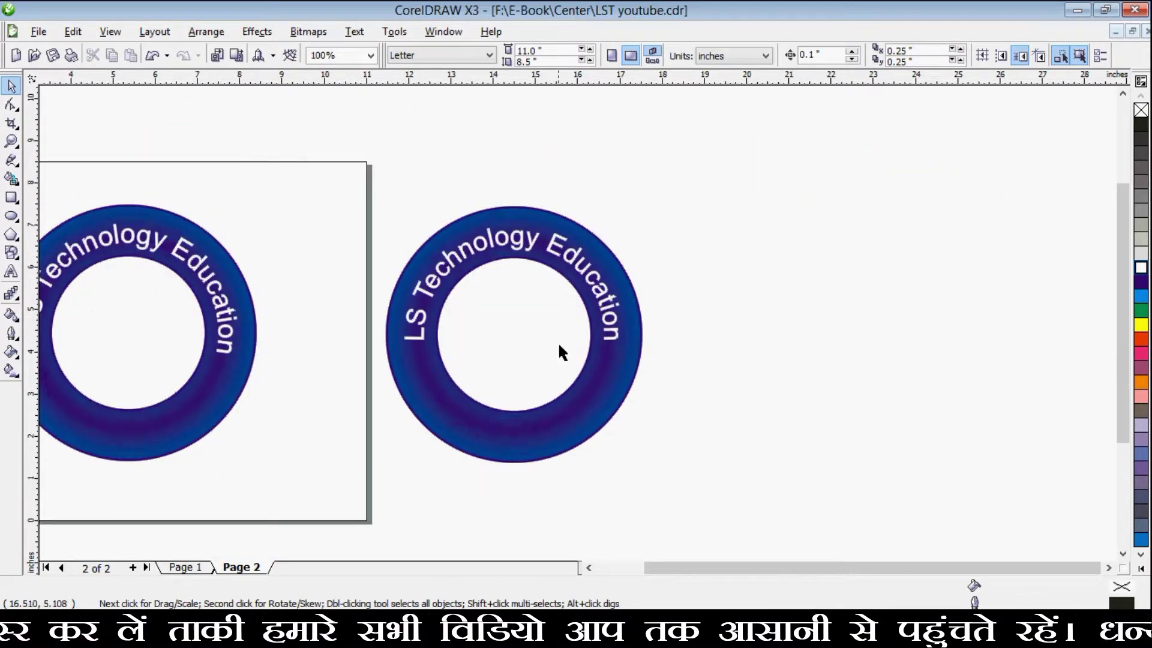
left_click_drag(294, 167, 148, 468)
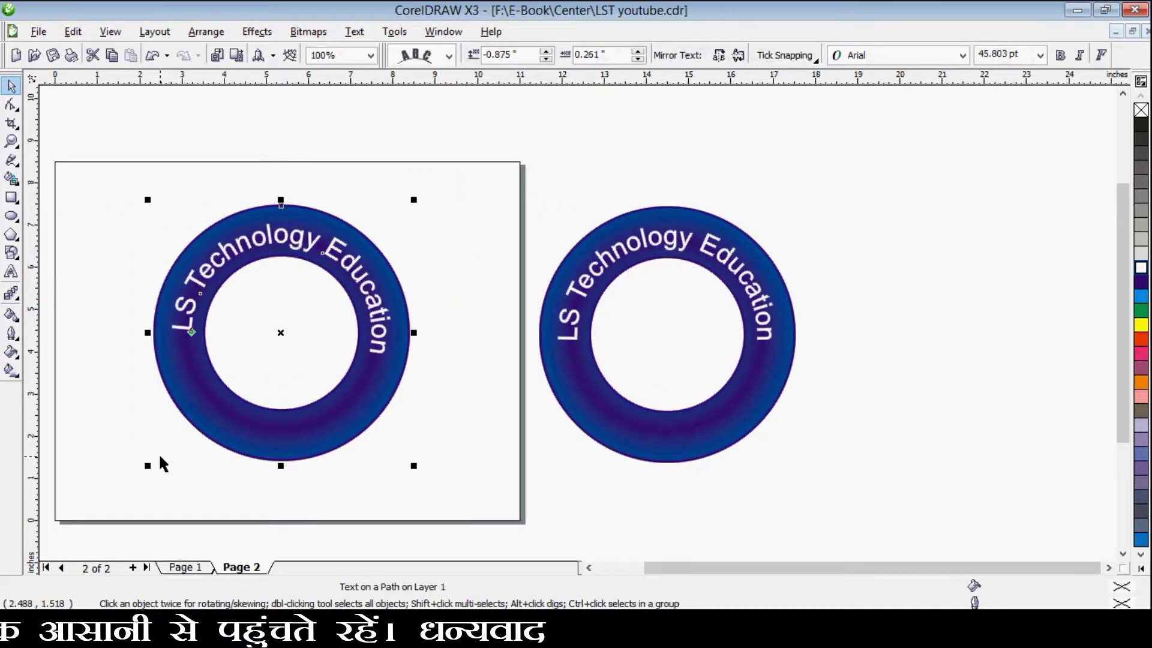
key("Delete")
left_click_drag(892, 175, 494, 488)
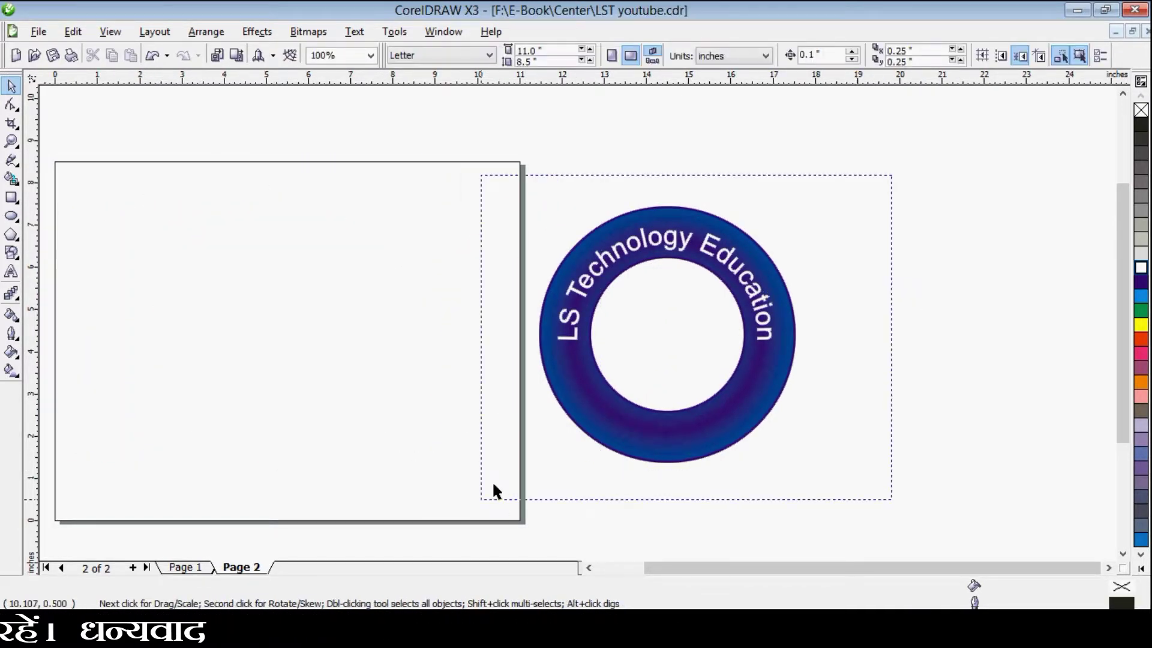
left_click_drag(674, 334, 317, 324)
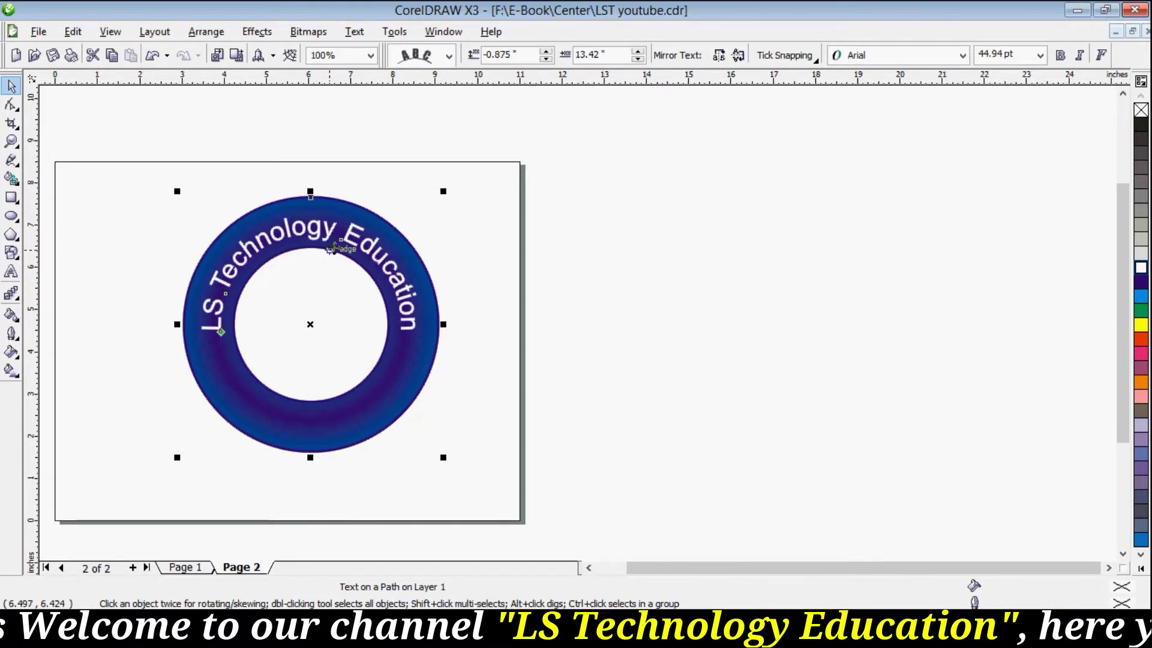
Add 'HARYANA' along the ring's bottom edge, mirrored to read upright, nudged inward.
left_click(561, 268)
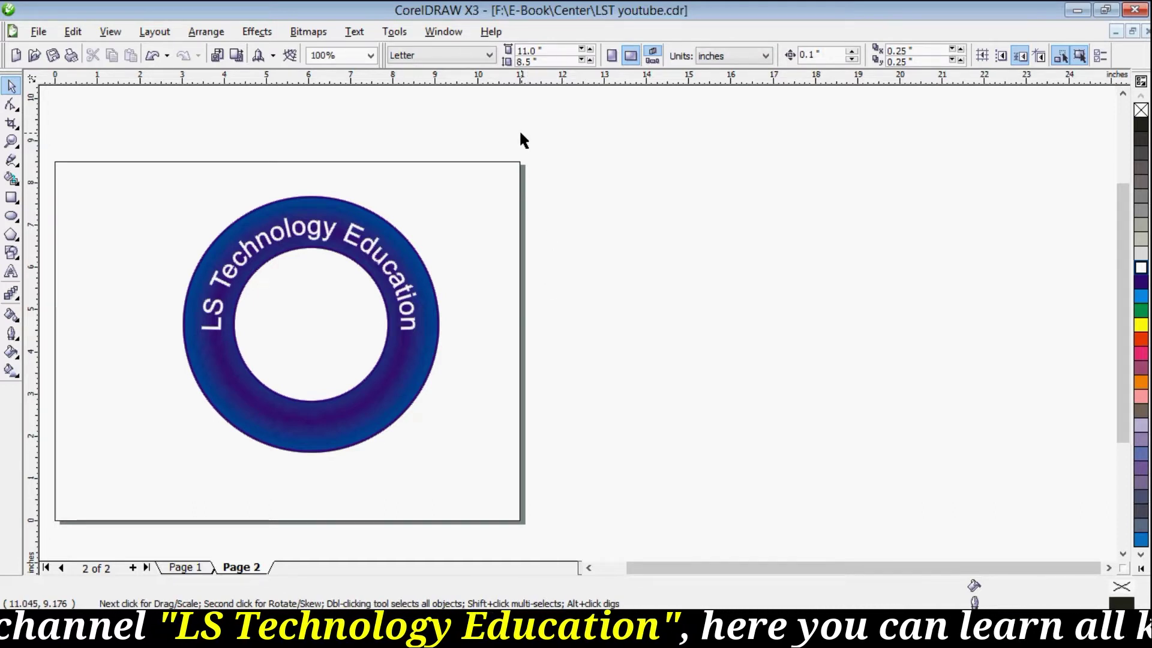
key("F8")
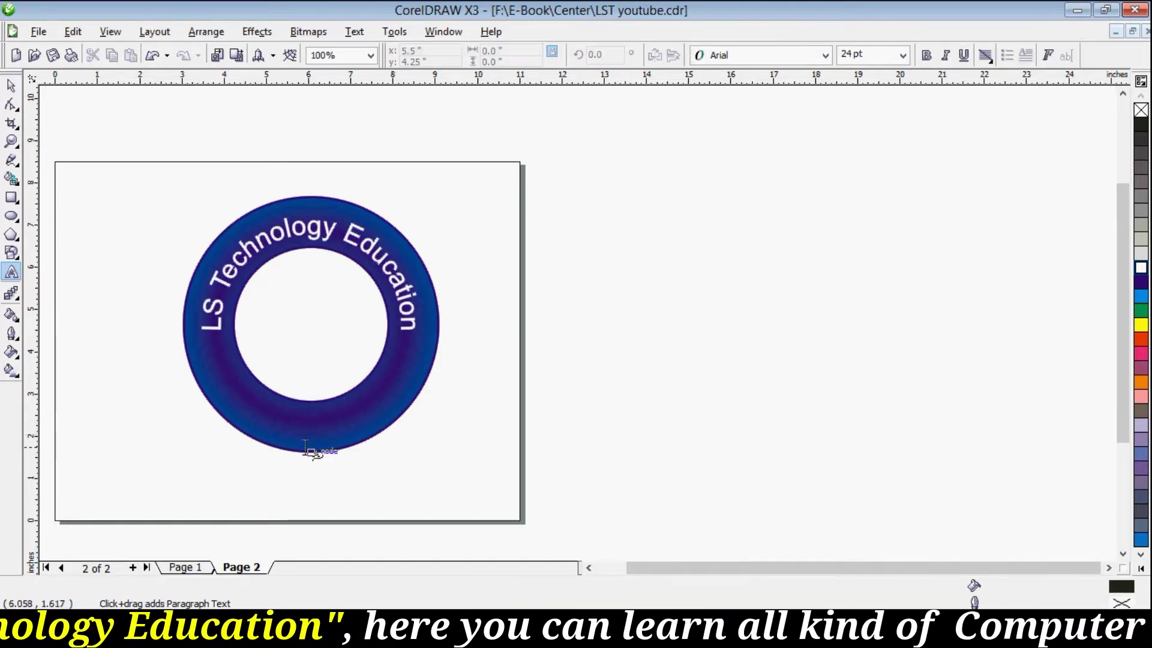
left_click(307, 451)
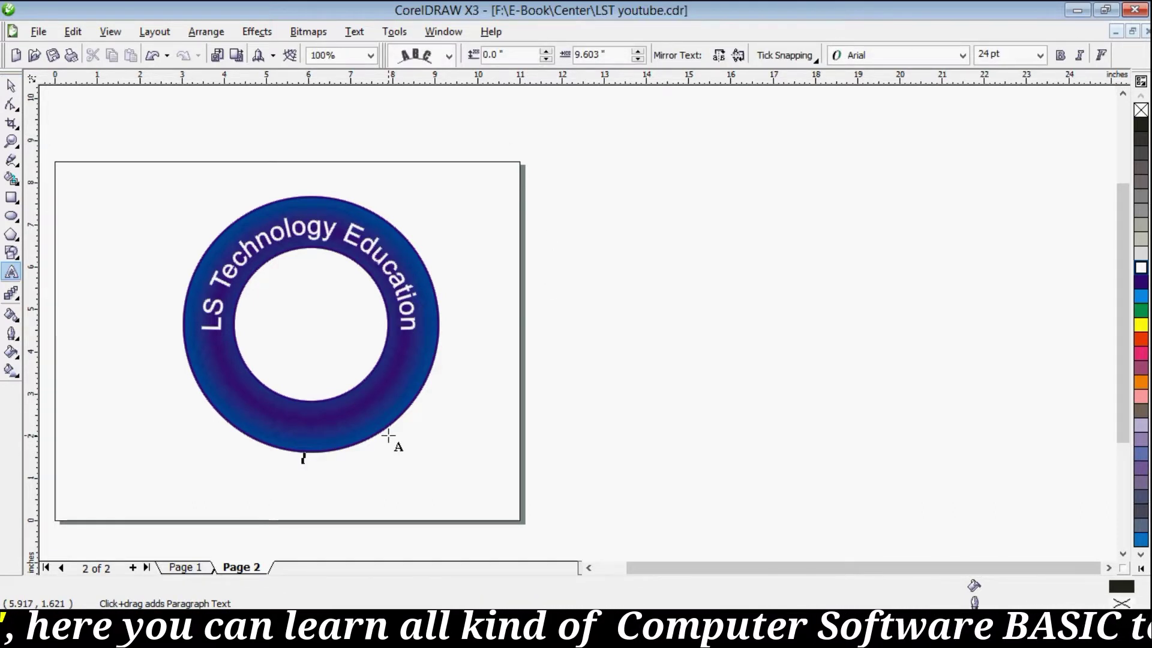
type("HARYANA")
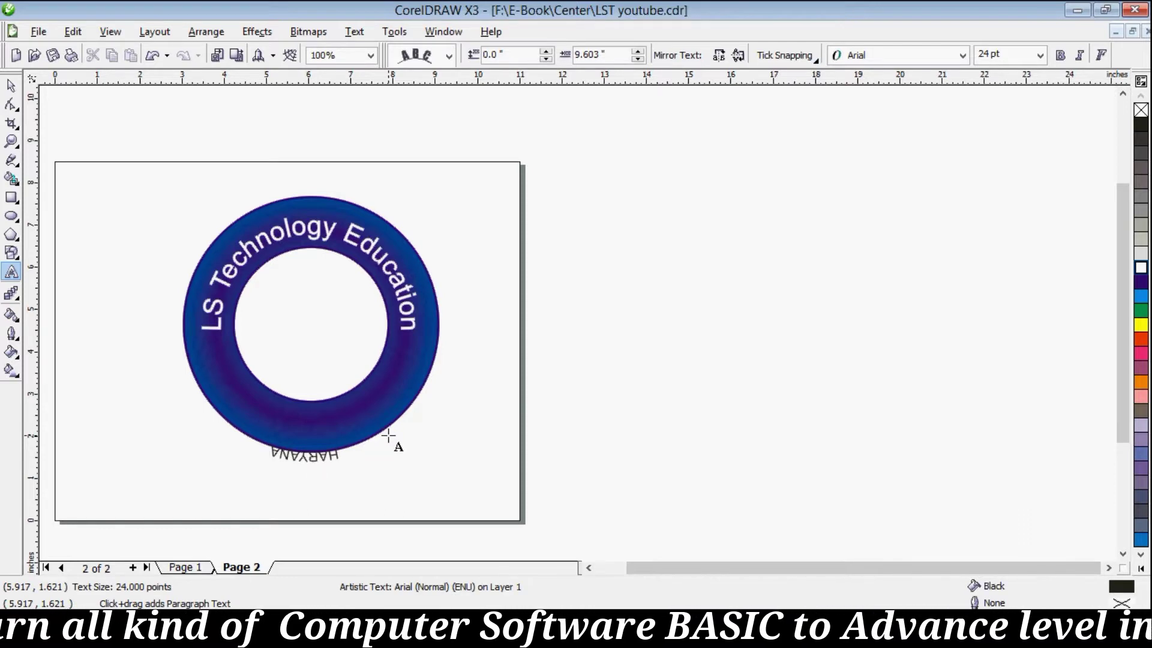
left_click(11, 85)
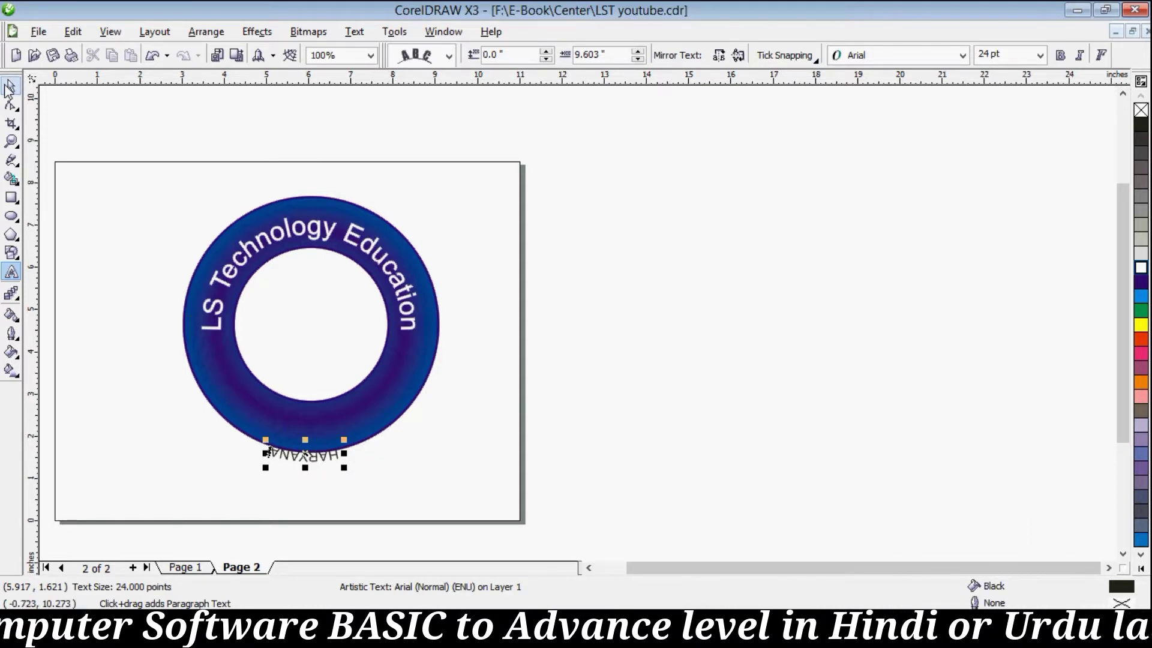
left_click(738, 57)
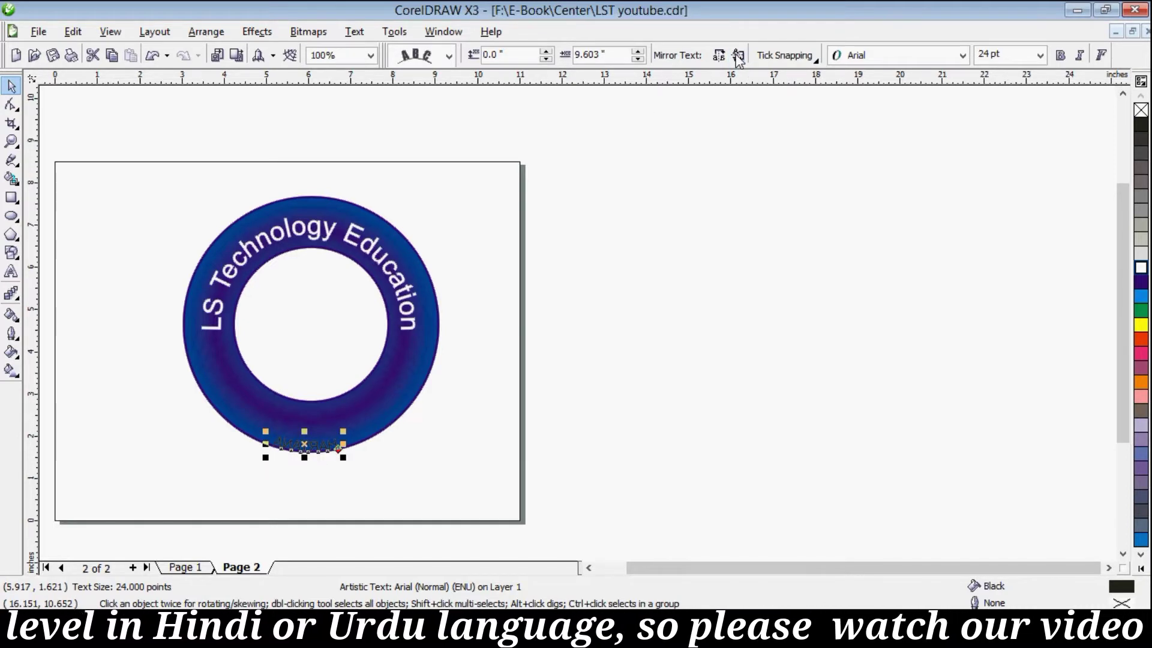
left_click(719, 55)
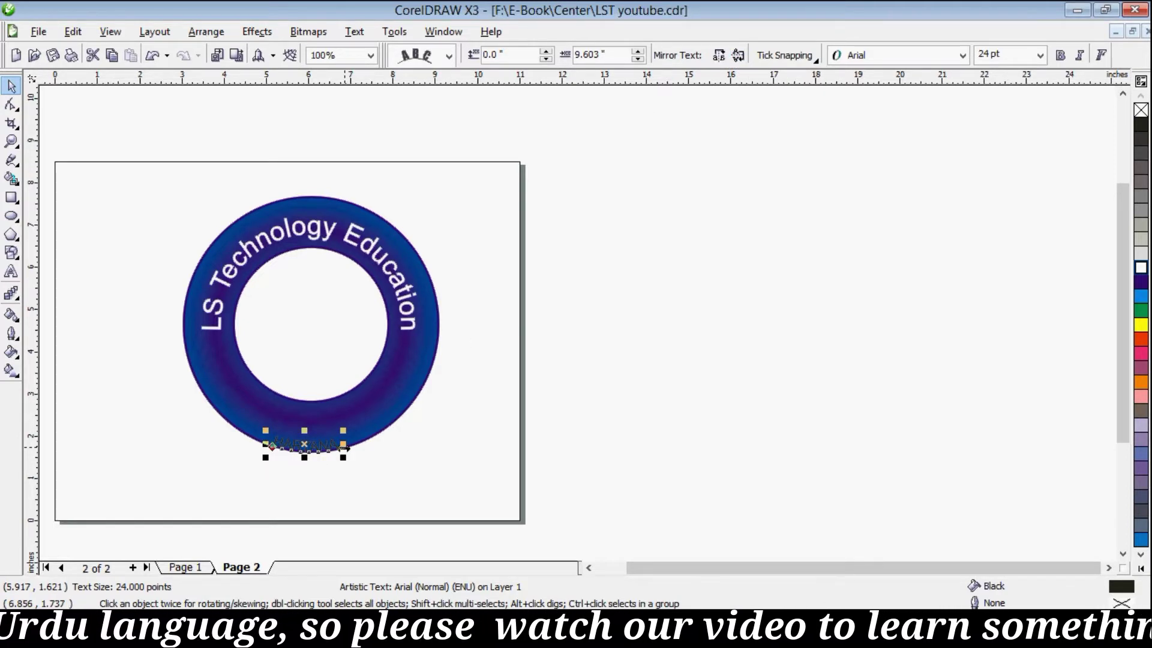
left_click_drag(346, 448, 380, 403)
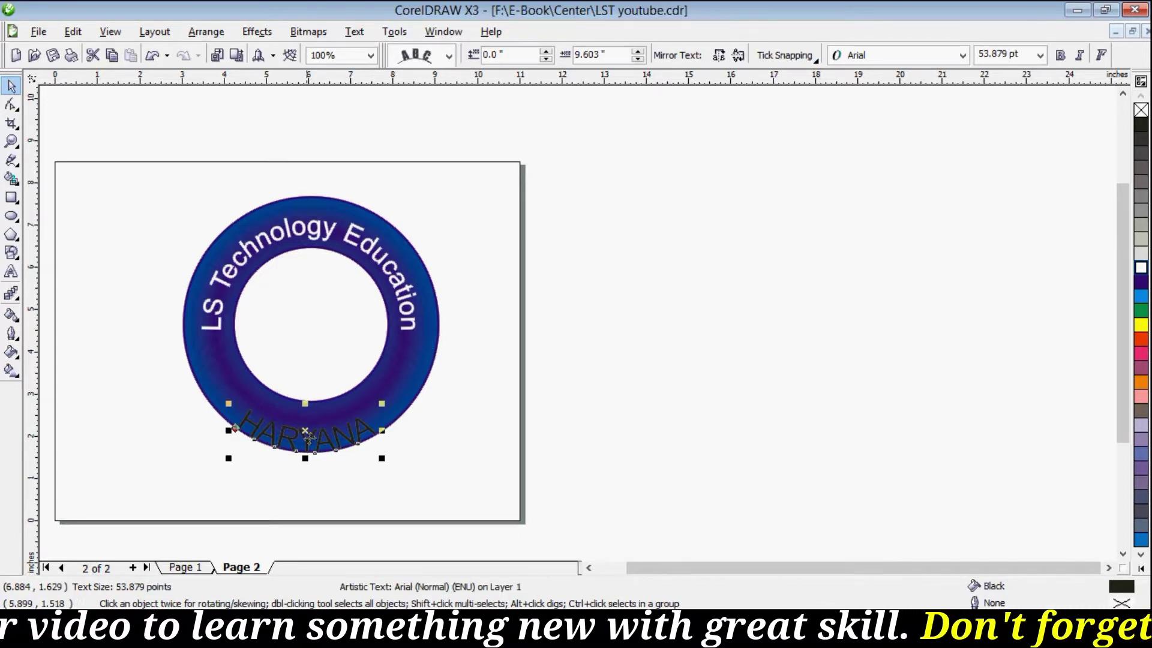
Move HARYANA onto the band, give it white fill and outline, and scale it down proportionally.
left_click_drag(308, 435, 306, 416)
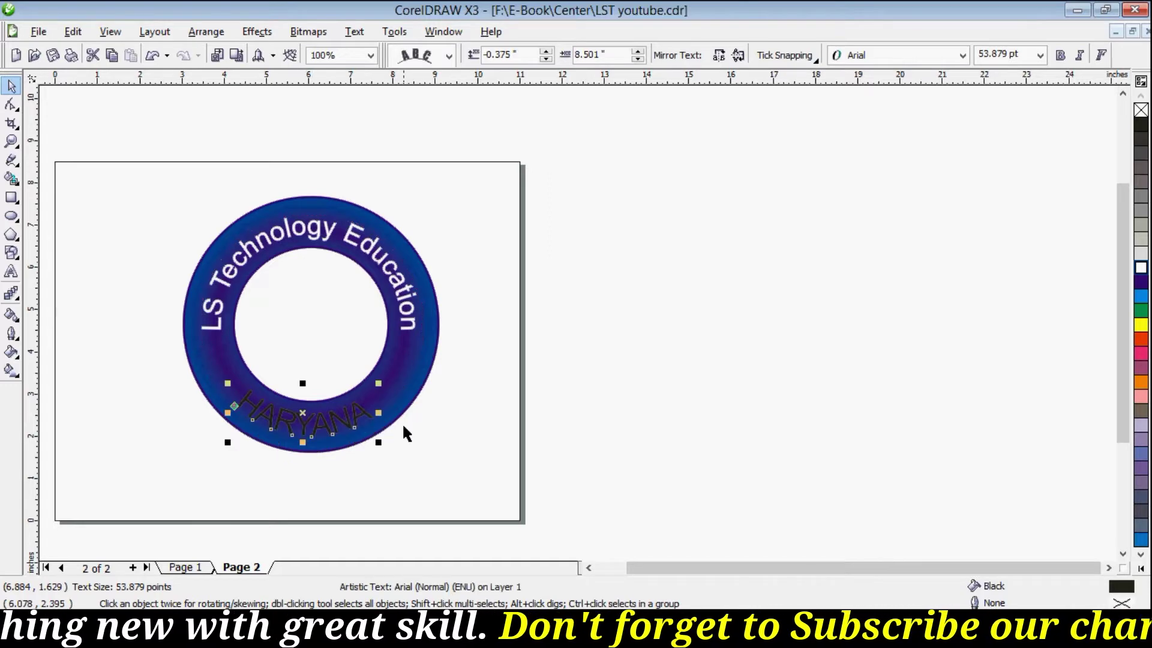
left_click(1141, 343)
right_click(1141, 343)
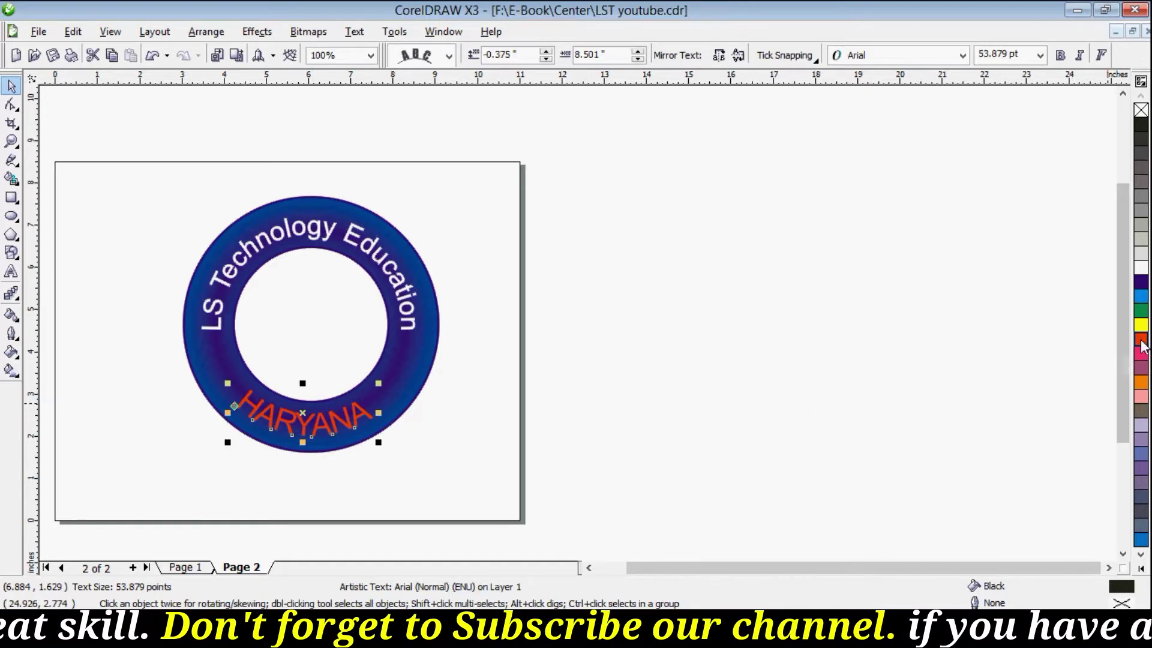
left_click(1139, 271)
right_click(1140, 271)
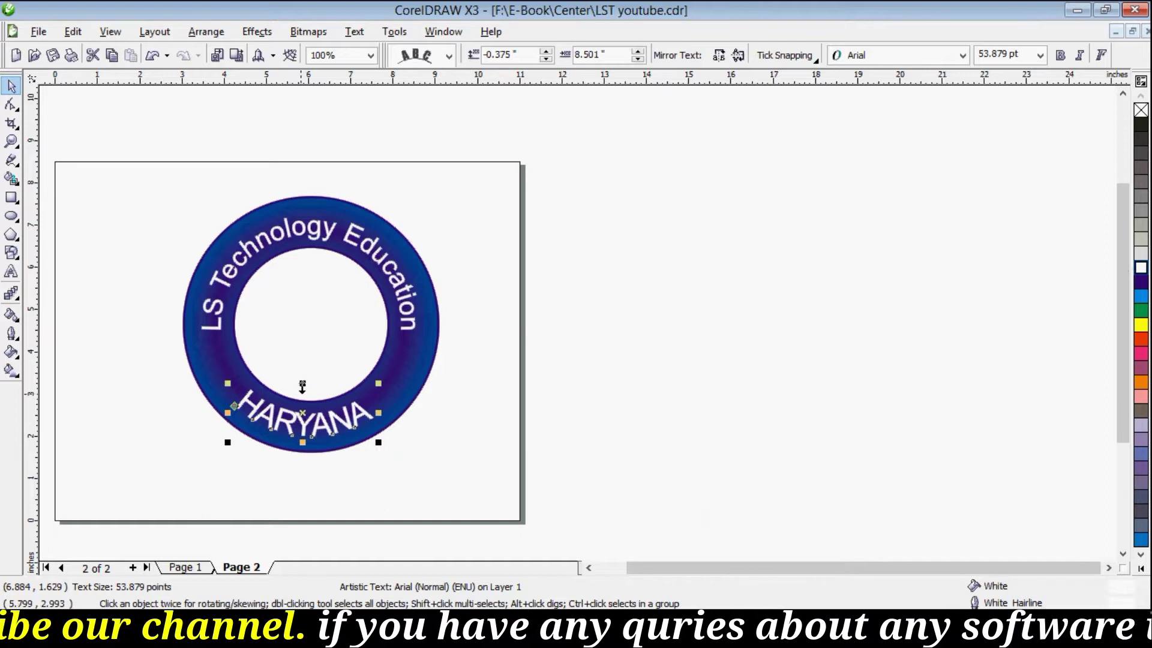
left_click_drag(303, 381, 302, 393)
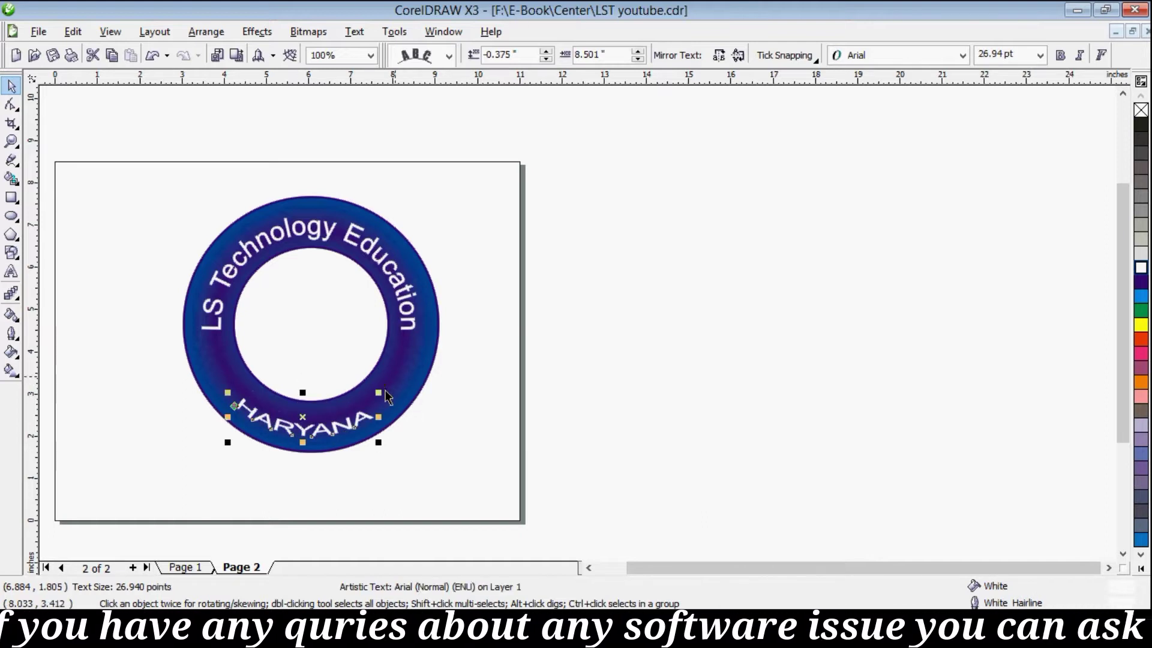
key("ctrl+z")
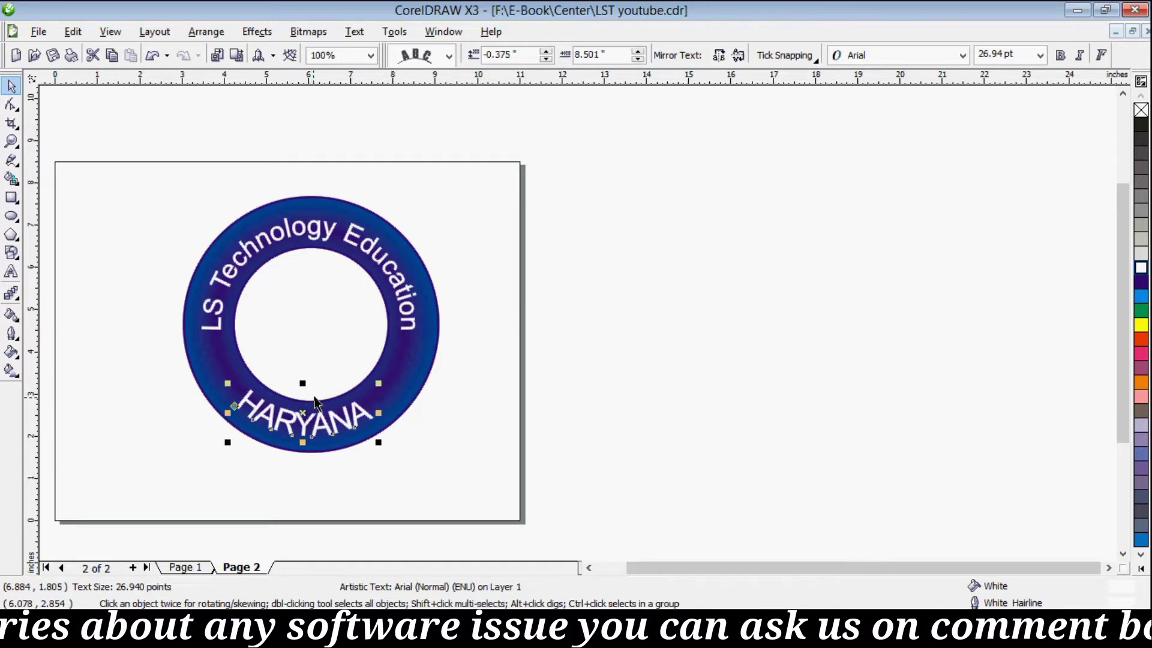
left_click_drag(378, 384, 358, 401)
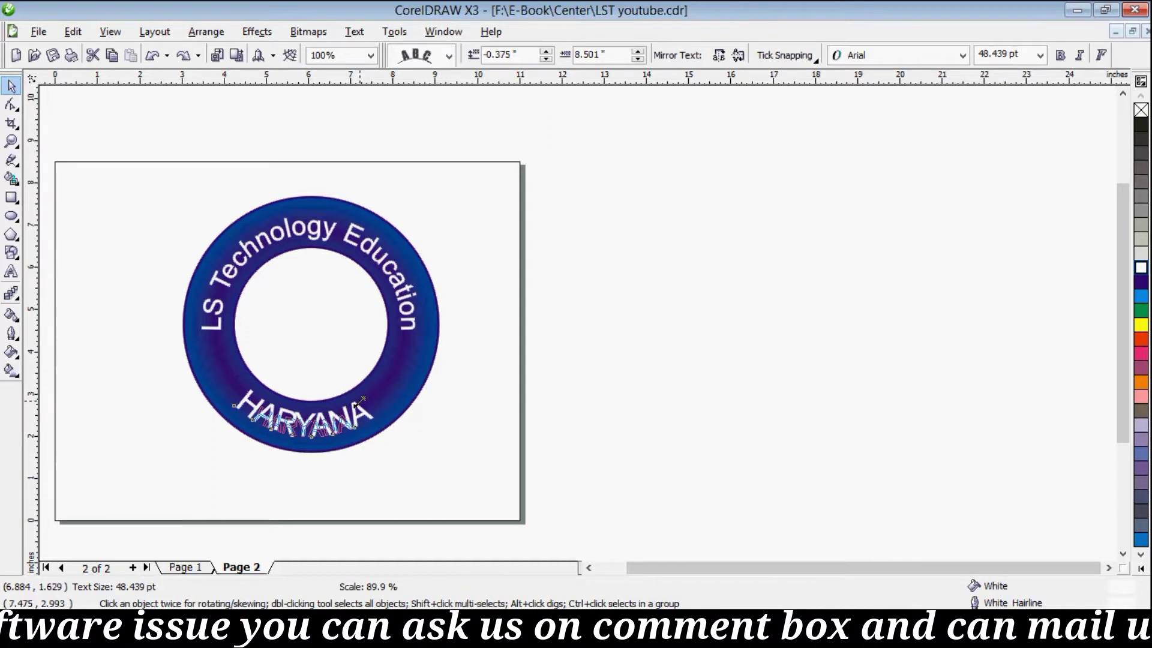
left_click(484, 425)
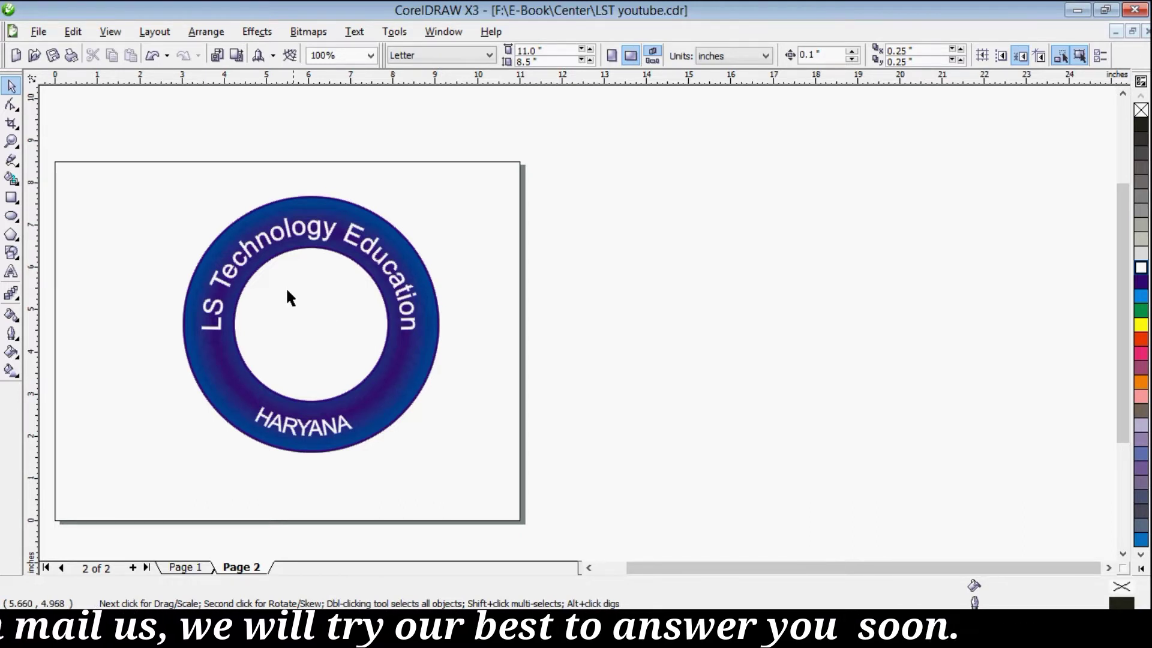
On Page 1, select both parts of the large LST EDUCATION logo.
scroll(475, 423, "down", 1)
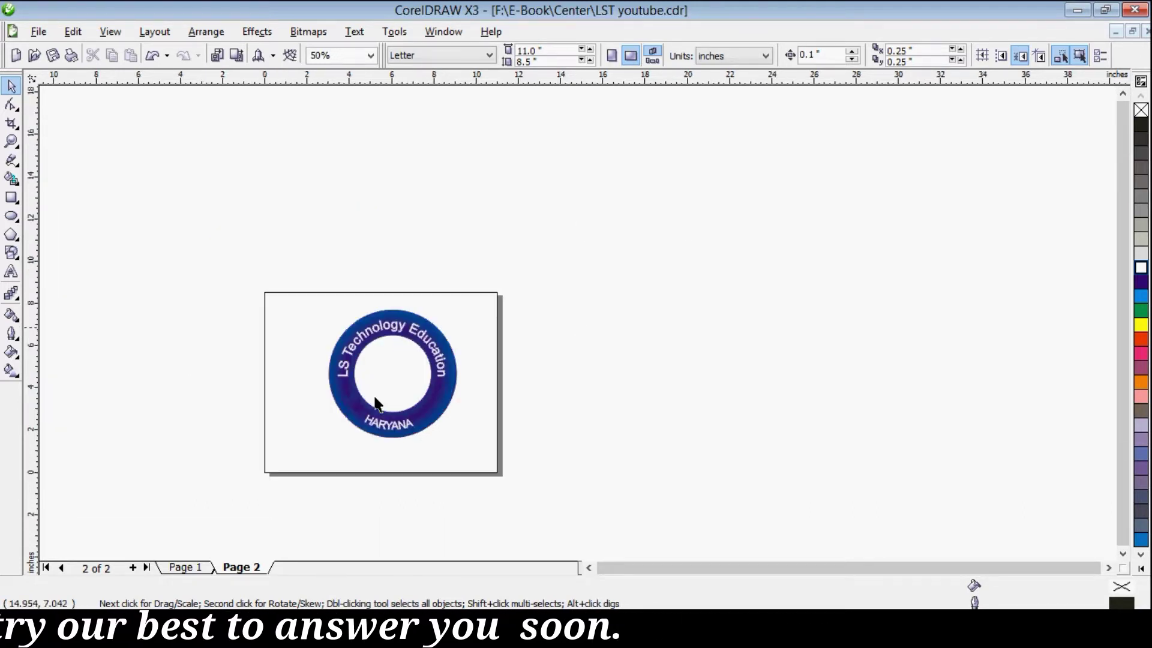
left_click(191, 568)
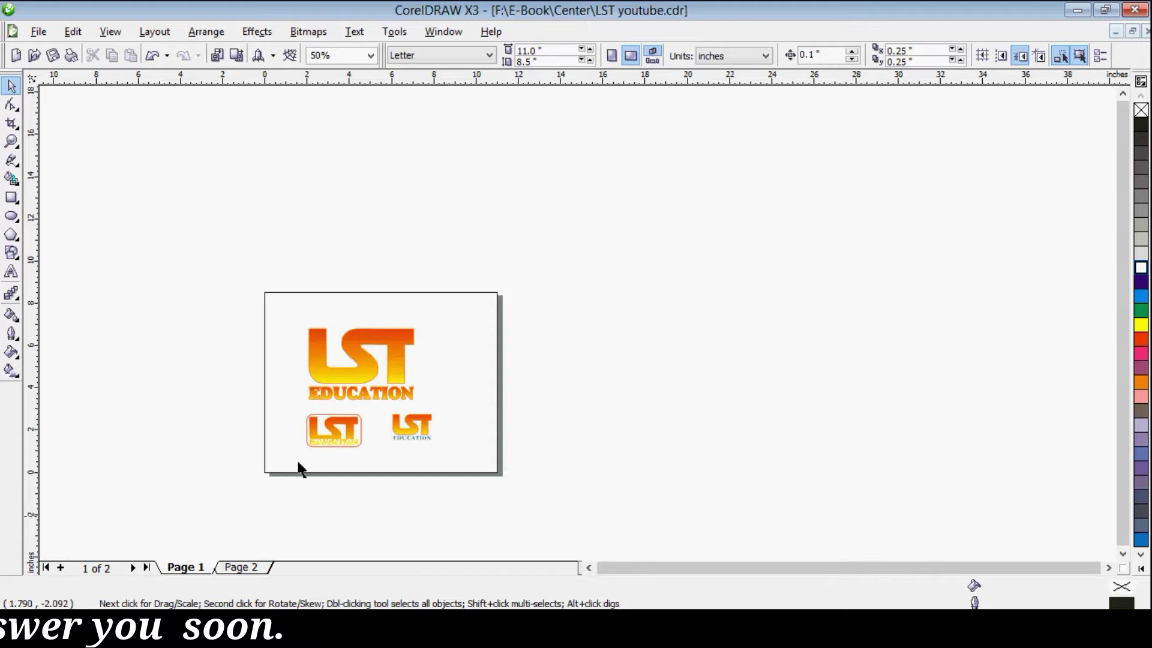
scroll(300, 468, "up", 1)
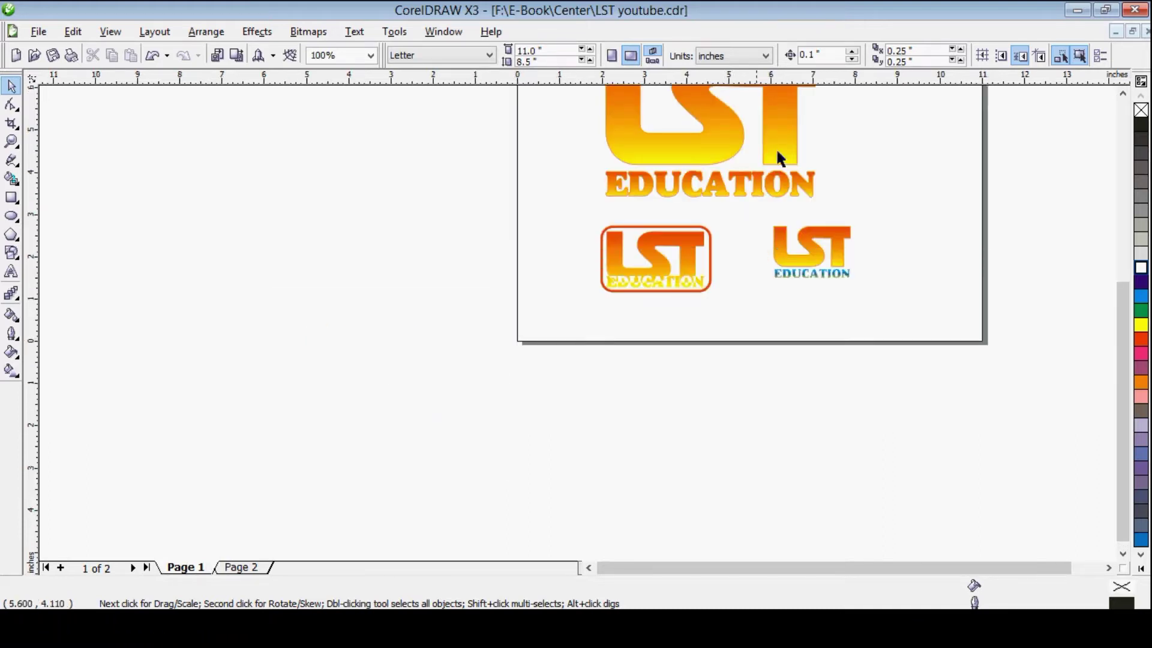
scroll(576, 324, "down", 1)
left_click(573, 325)
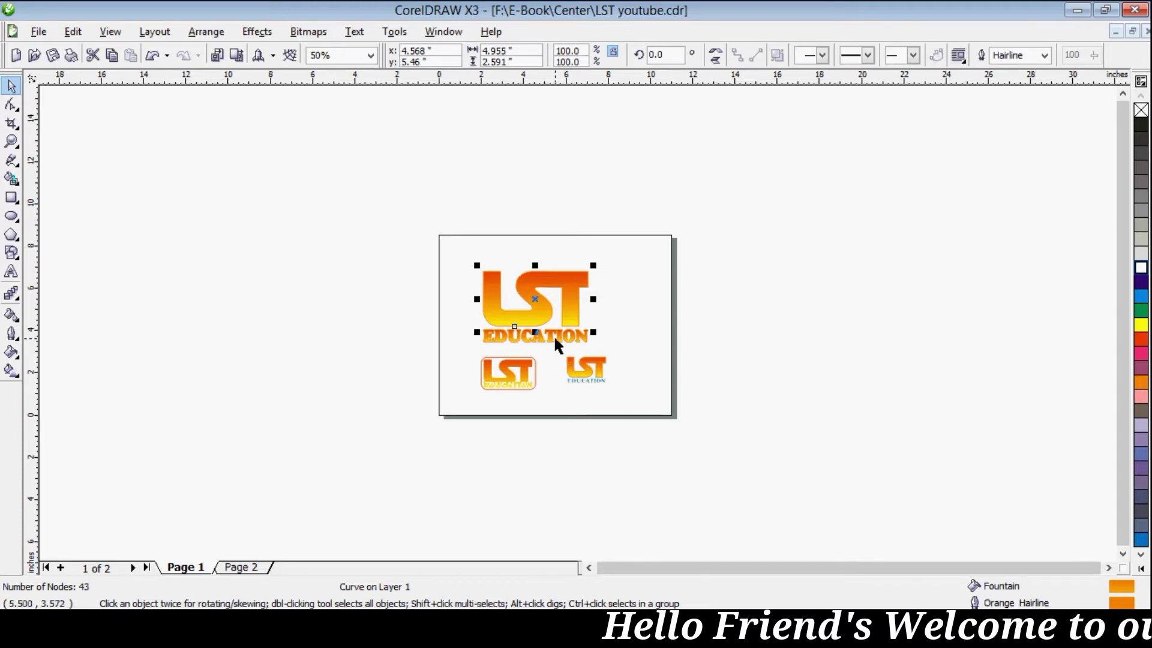
mouse_move(631, 253)
left_mouse_down()
mouse_move(565, 329)
mouse_move(469, 341)
left_mouse_up()
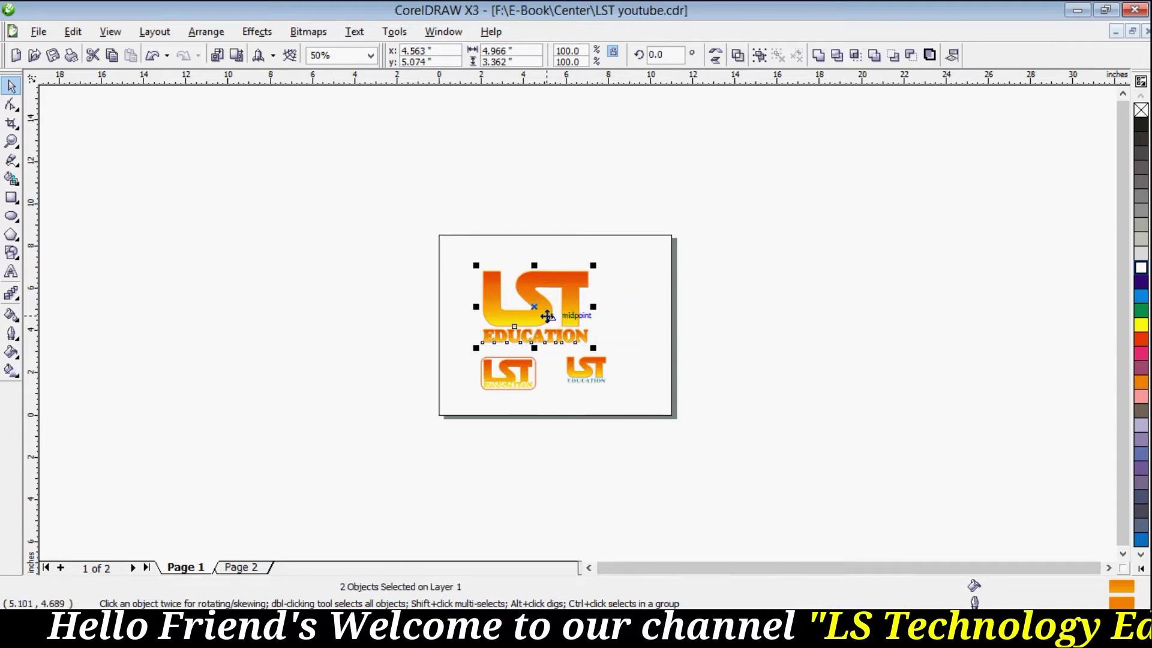
Move the large logo onto the desktop and reselect both its parts from Page 2.
left_click_drag(546, 315, 352, 312)
left_click(241, 567)
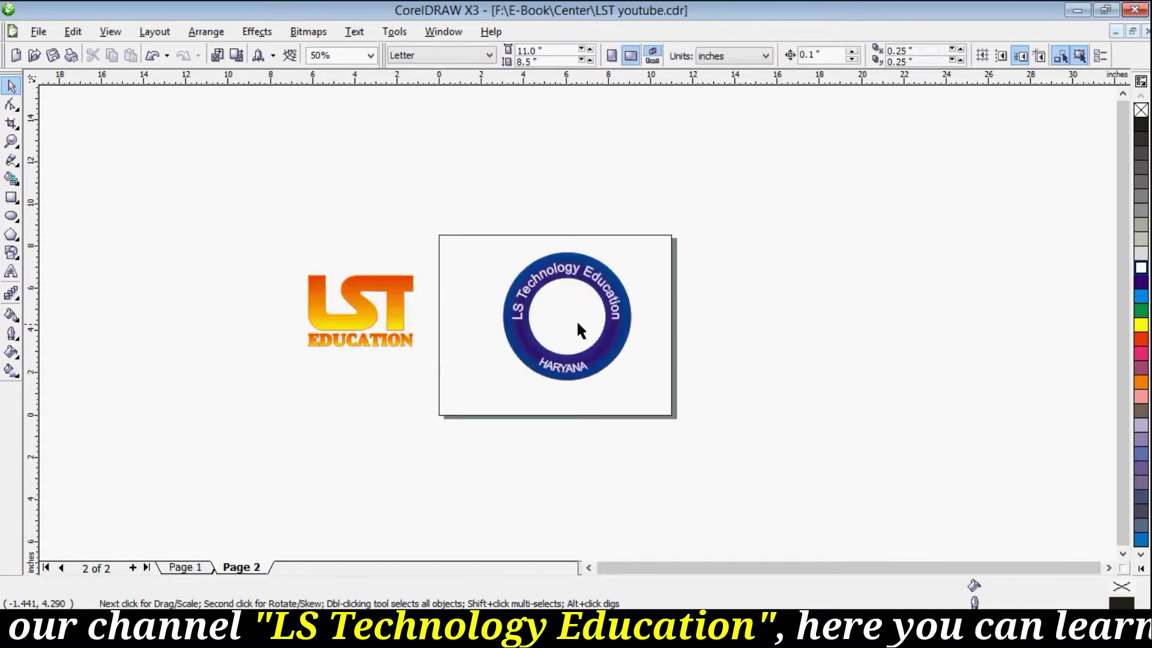
scroll(576, 319, "up", 1)
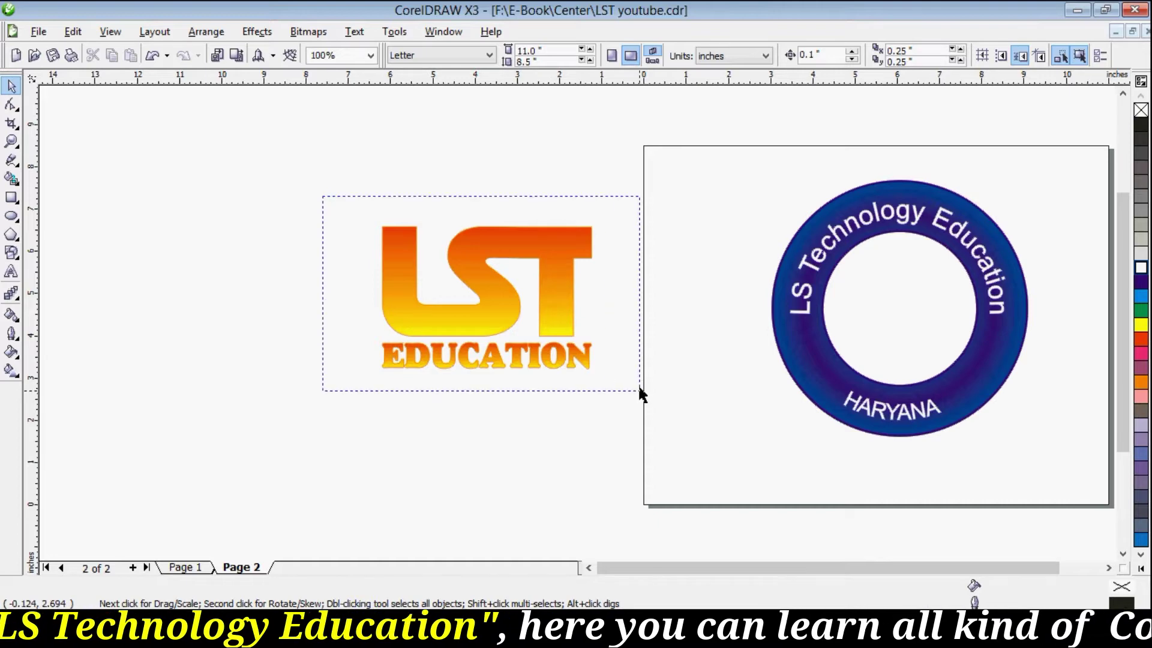
left_click_drag(425, 390, 641, 391)
Group the two logo parts and drag the group into the centre of the blue ring.
key("ctrl+g")
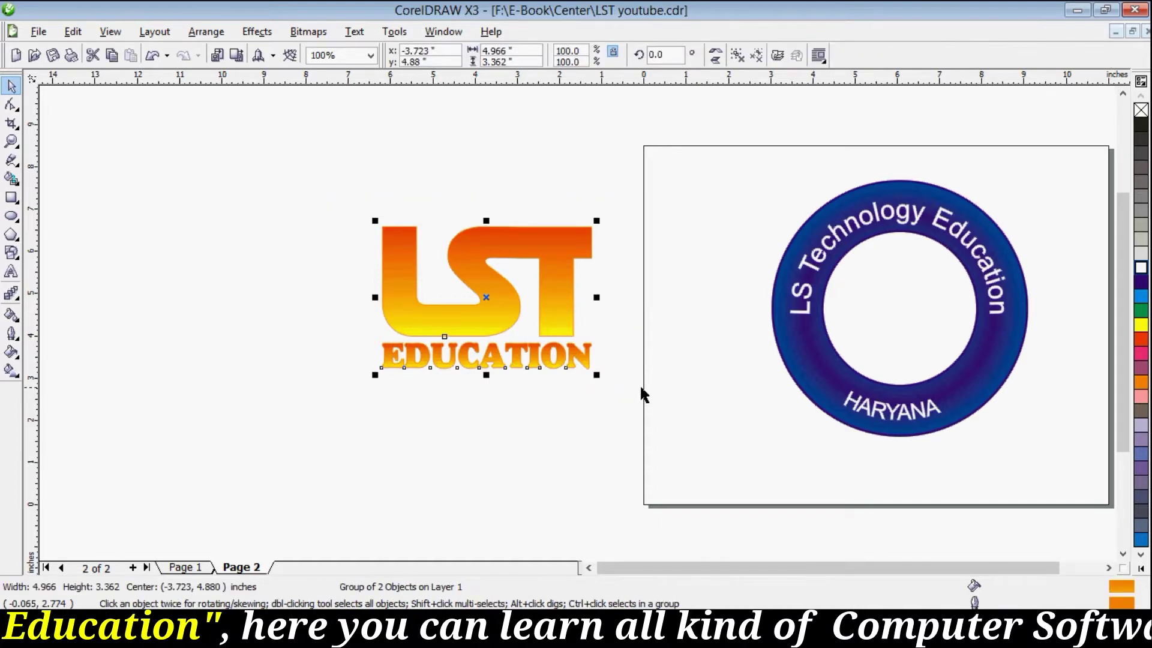
left_click_drag(599, 224, 558, 258)
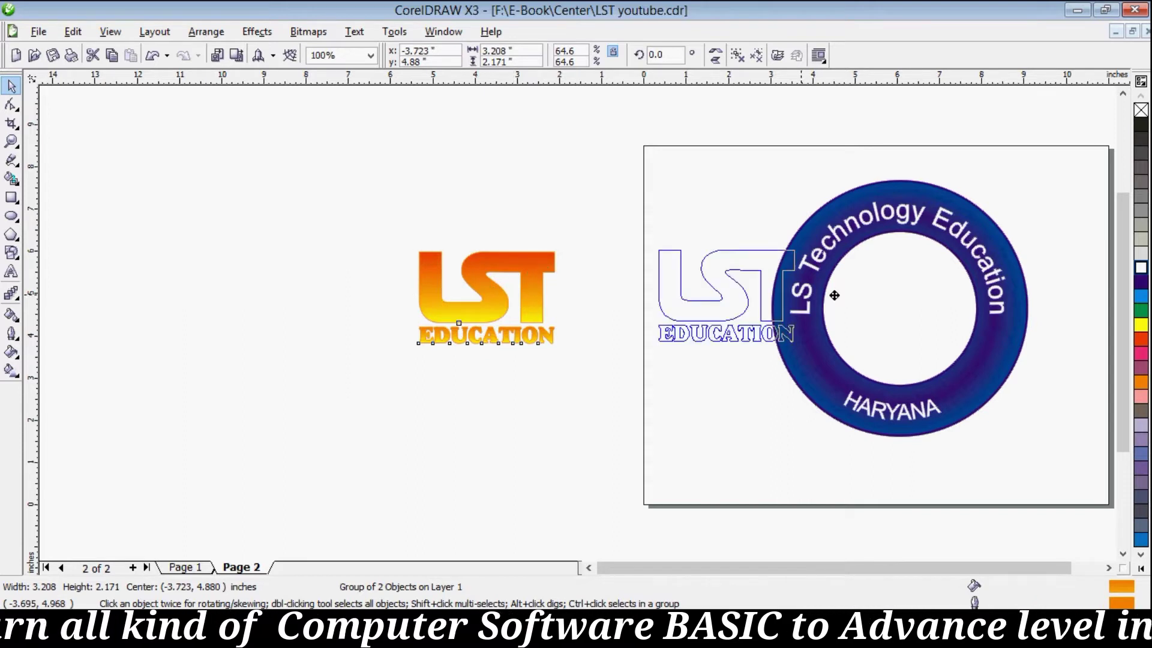
left_click_drag(487, 294, 904, 309)
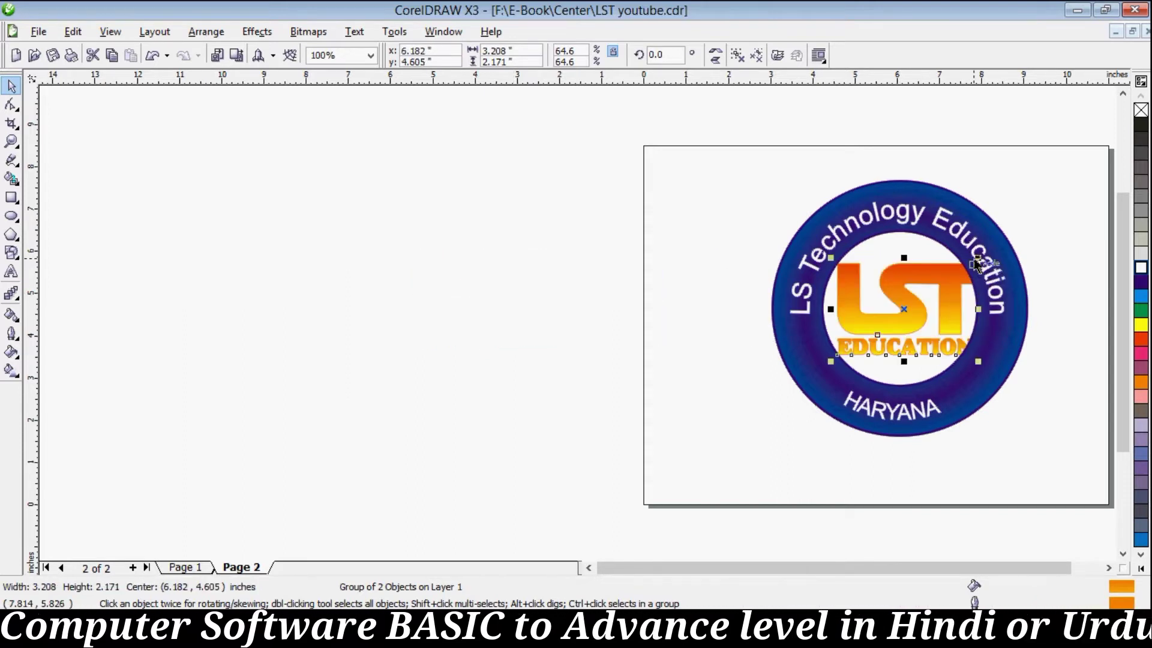
Shrink the logo to fit inside the ring and nudge it to the exact centre.
left_click_drag(976, 259, 968, 264)
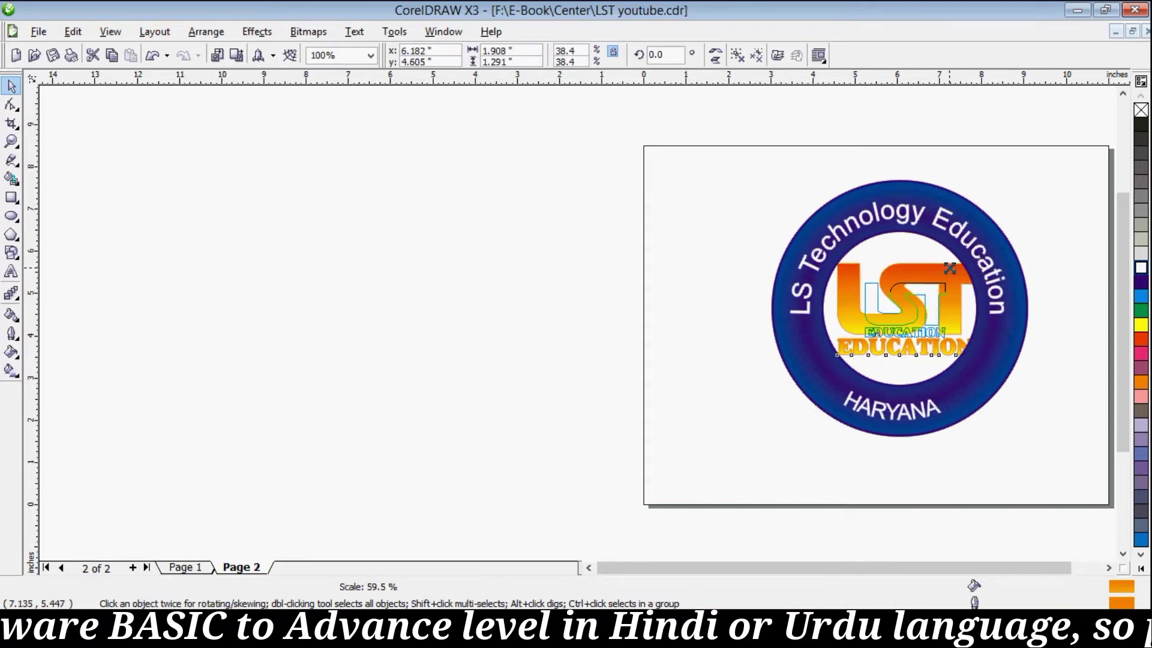
scroll(1033, 313, "up", 1)
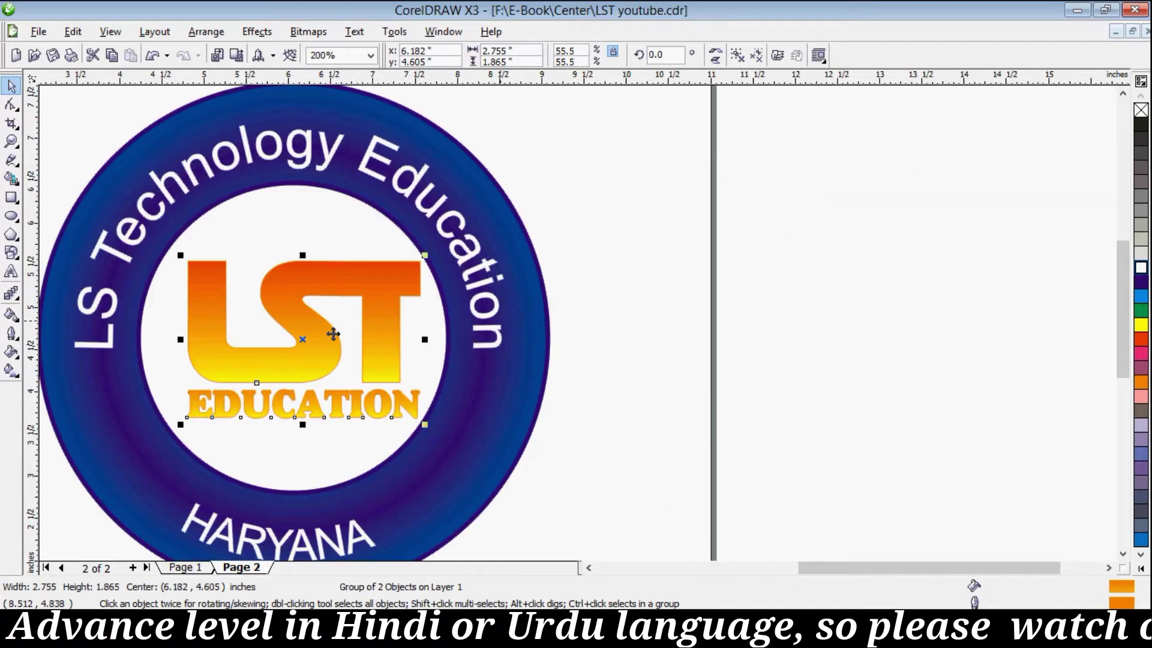
left_click_drag(312, 327, 296, 323)
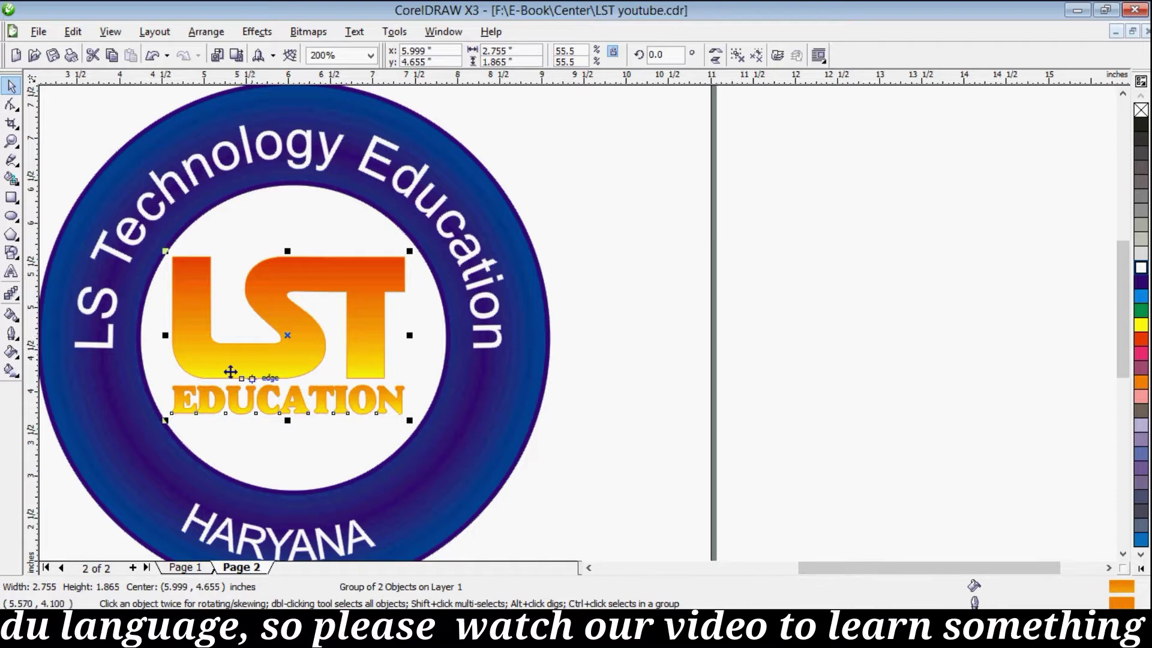
left_click(680, 362)
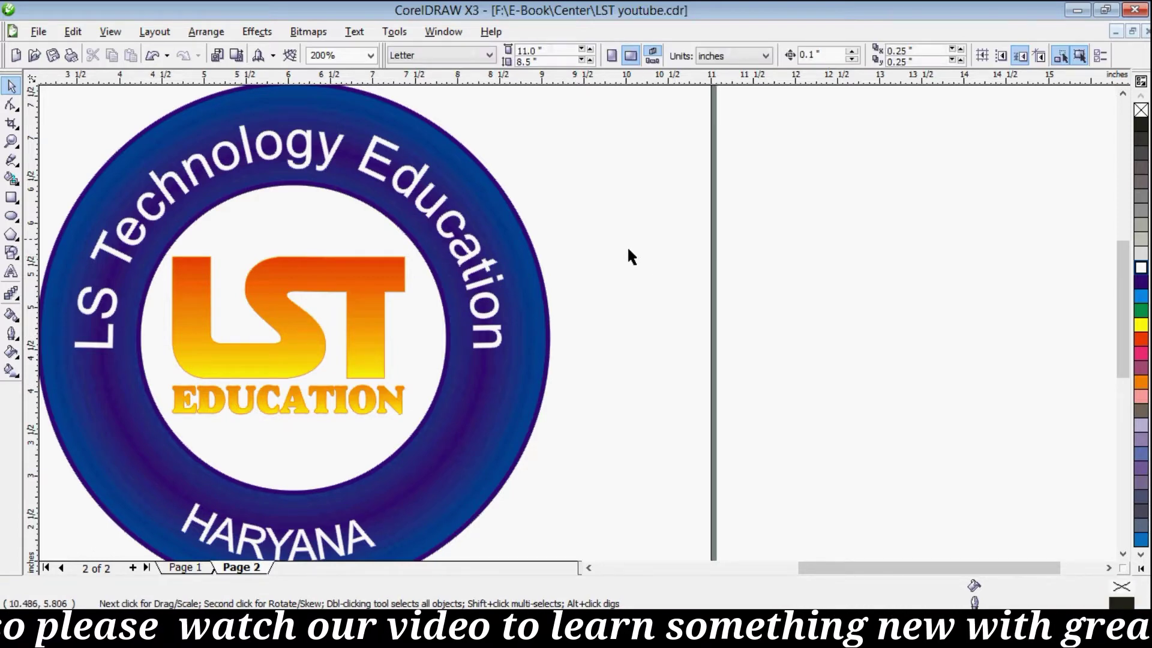
scroll(510, 381, "down", 1)
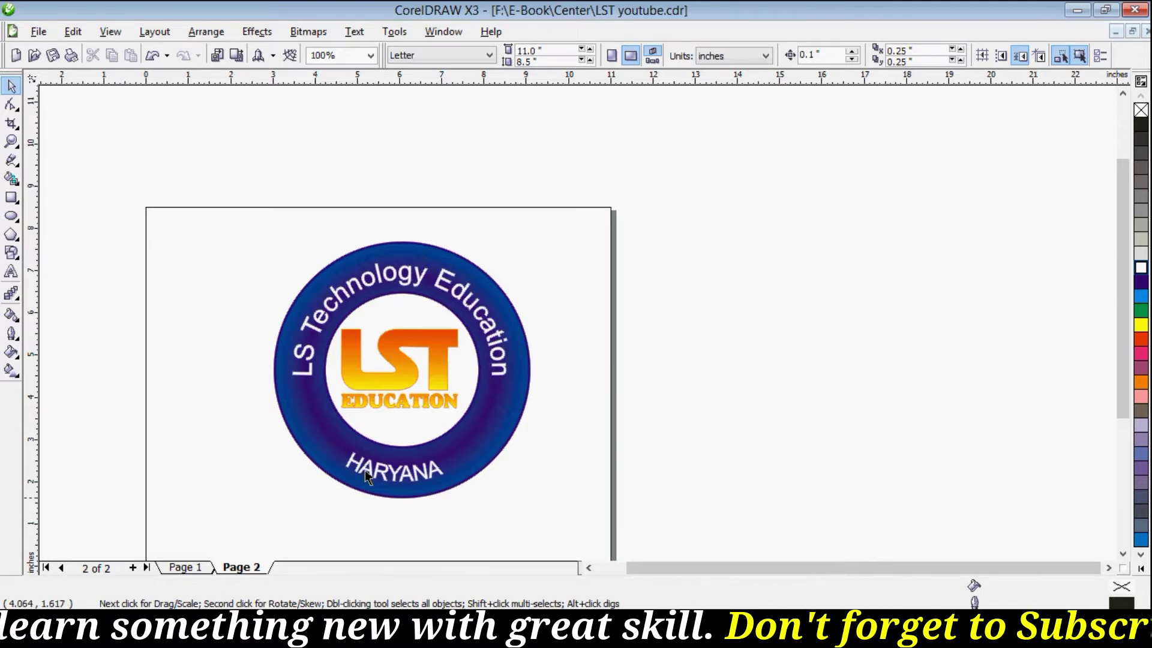
Select the central LST EDUCATION logo and try a dark purple fill.
left_click(515, 327)
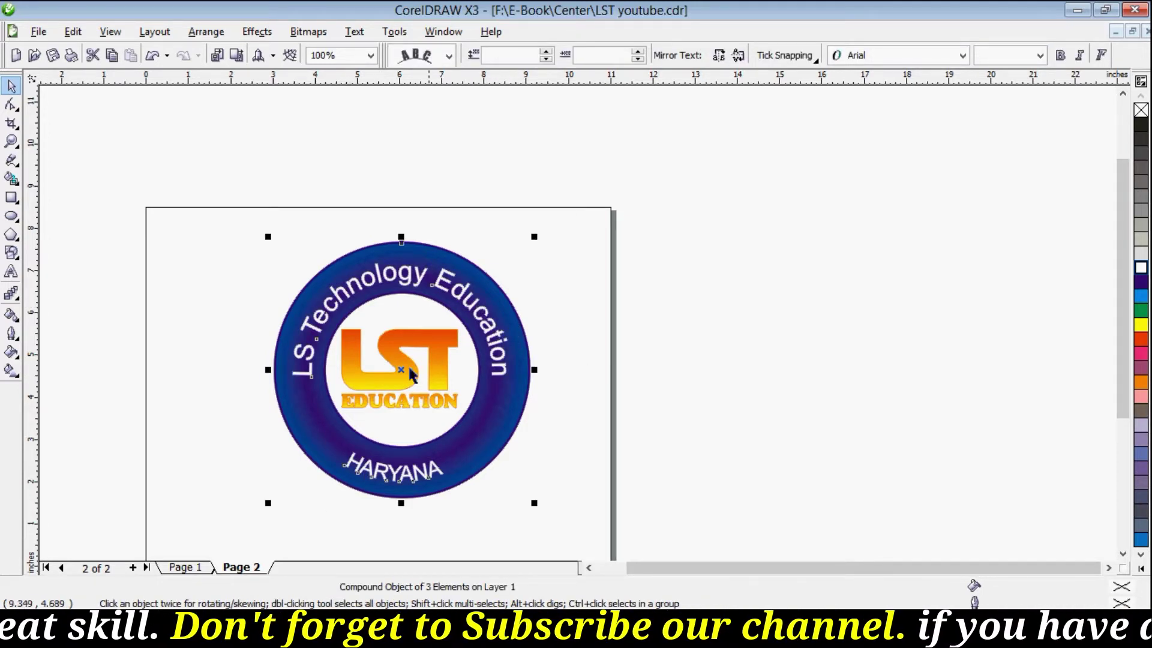
scroll(596, 290, "up", 1)
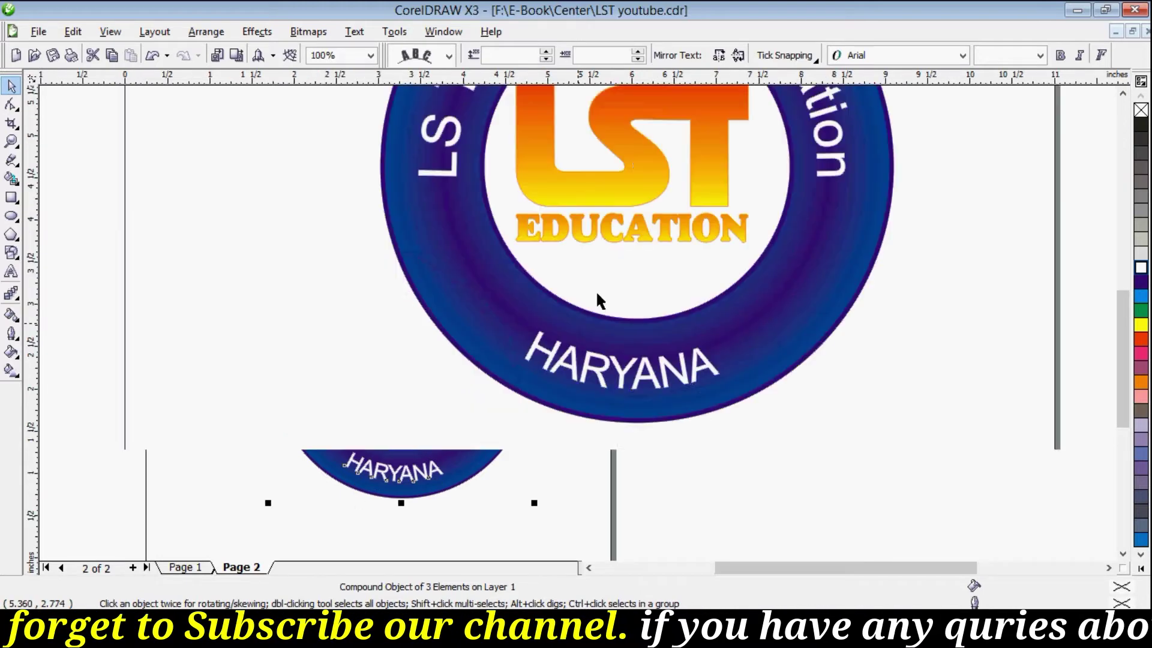
scroll(654, 249, "down", 1)
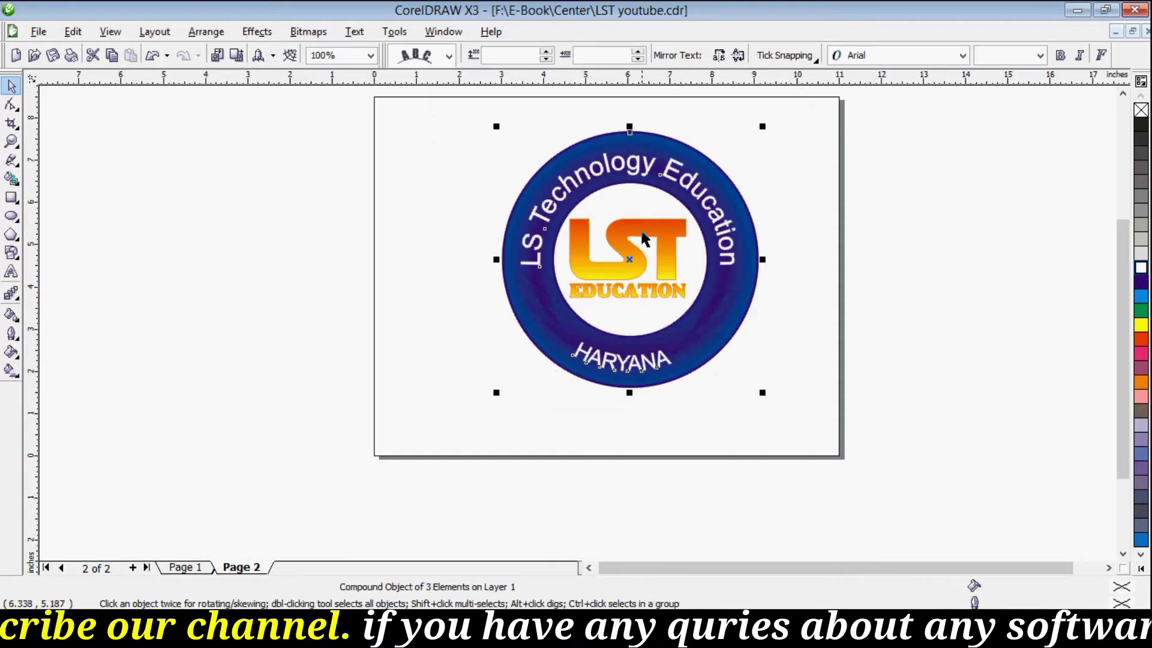
left_click(653, 243)
left_click_drag(856, 167, 552, 328)
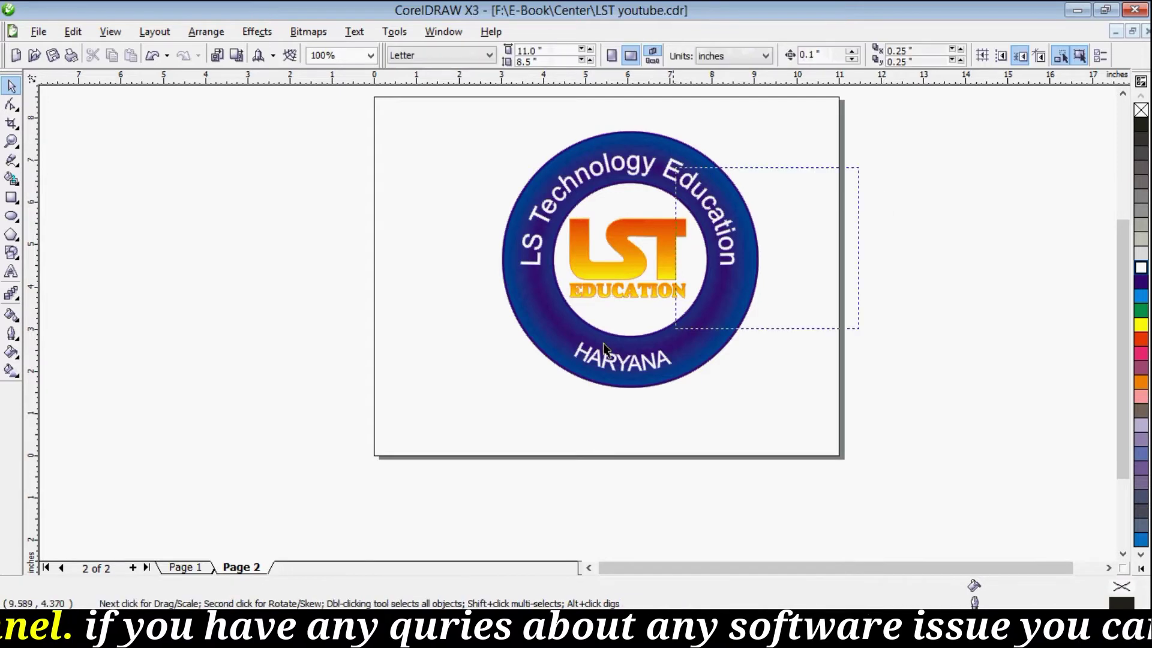
key("Escape")
left_click(634, 270)
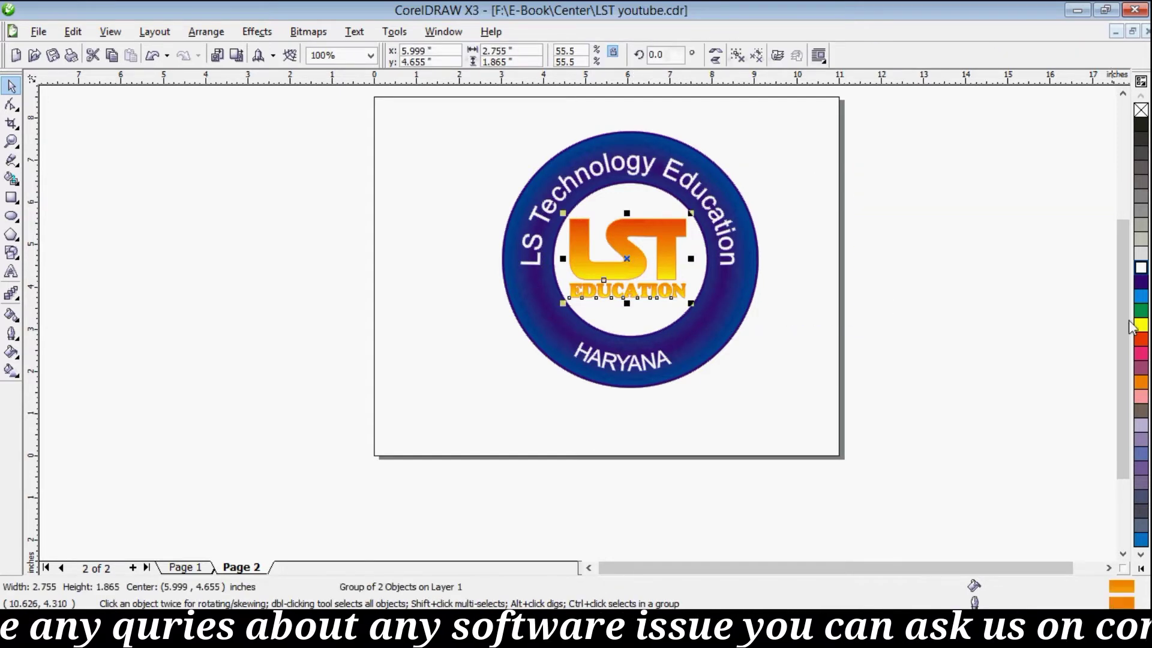
left_click(1141, 287)
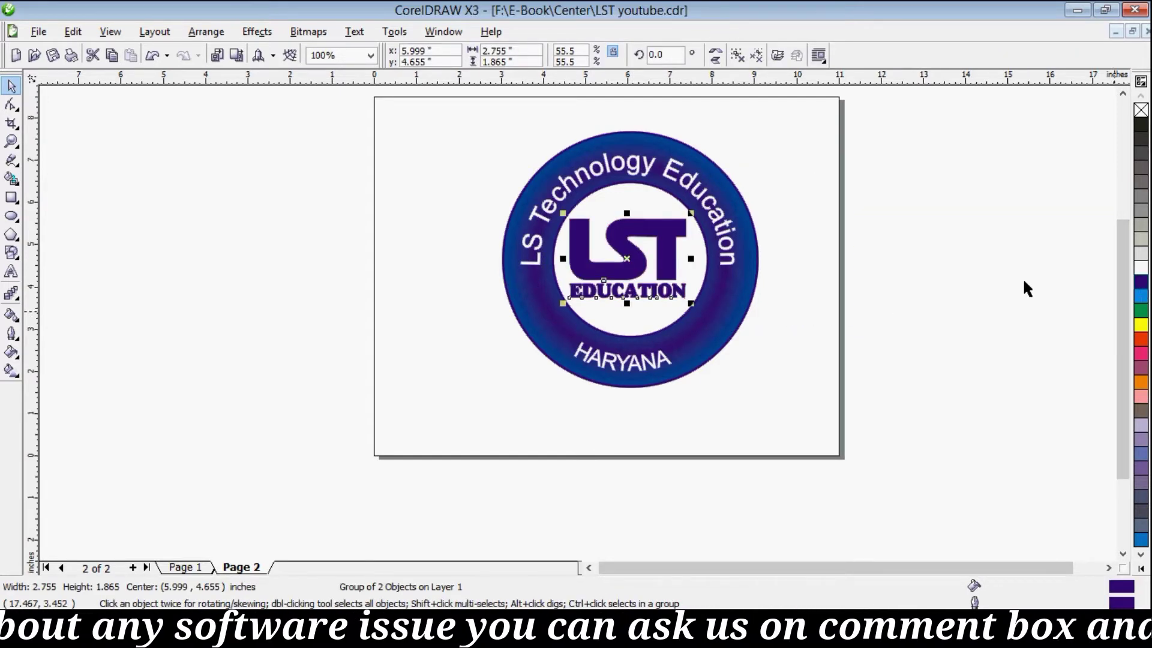
left_click(979, 297)
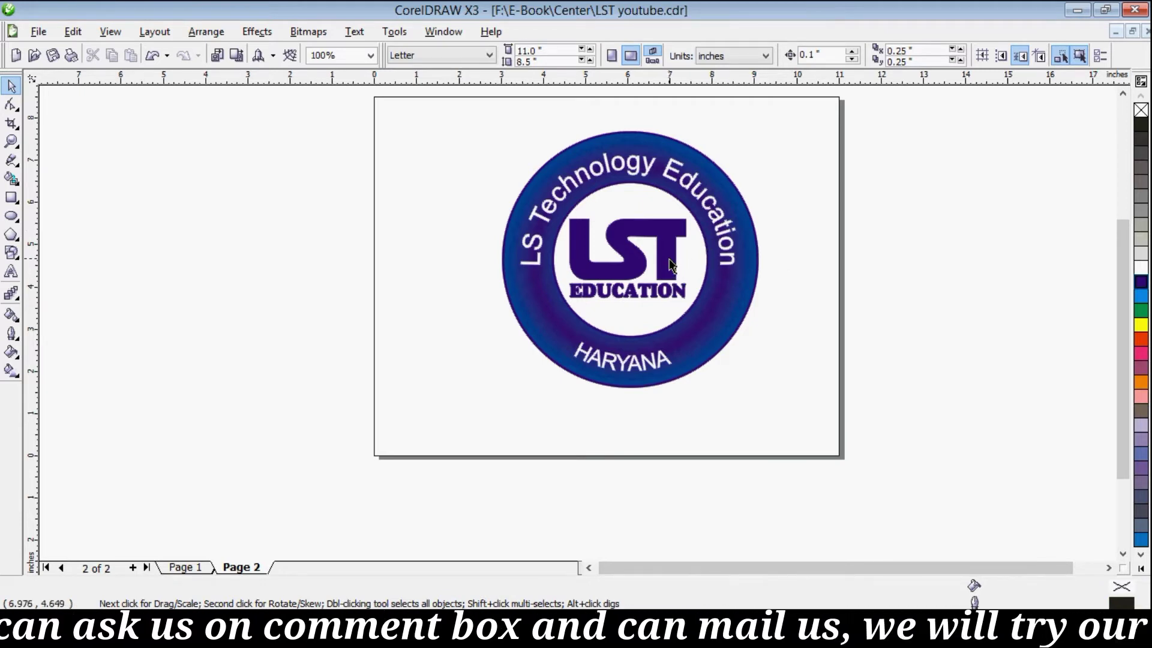
Change the logo fill to white, keeping its thin purple outlines.
right_click(1140, 298)
left_click(607, 388)
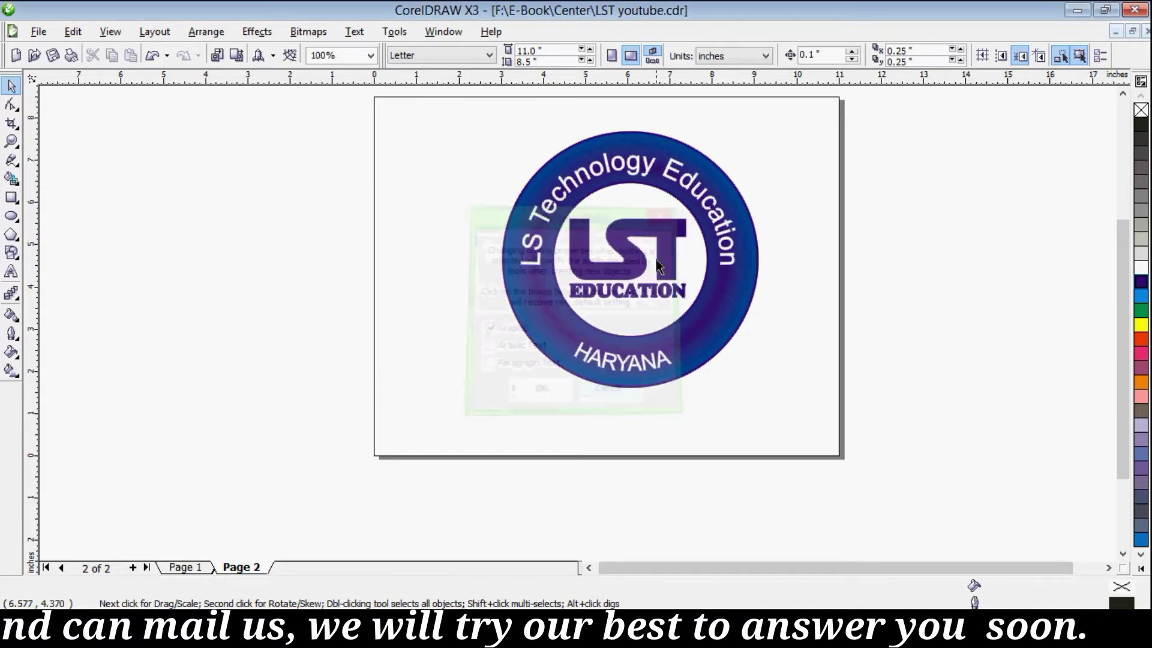
left_click(600, 251)
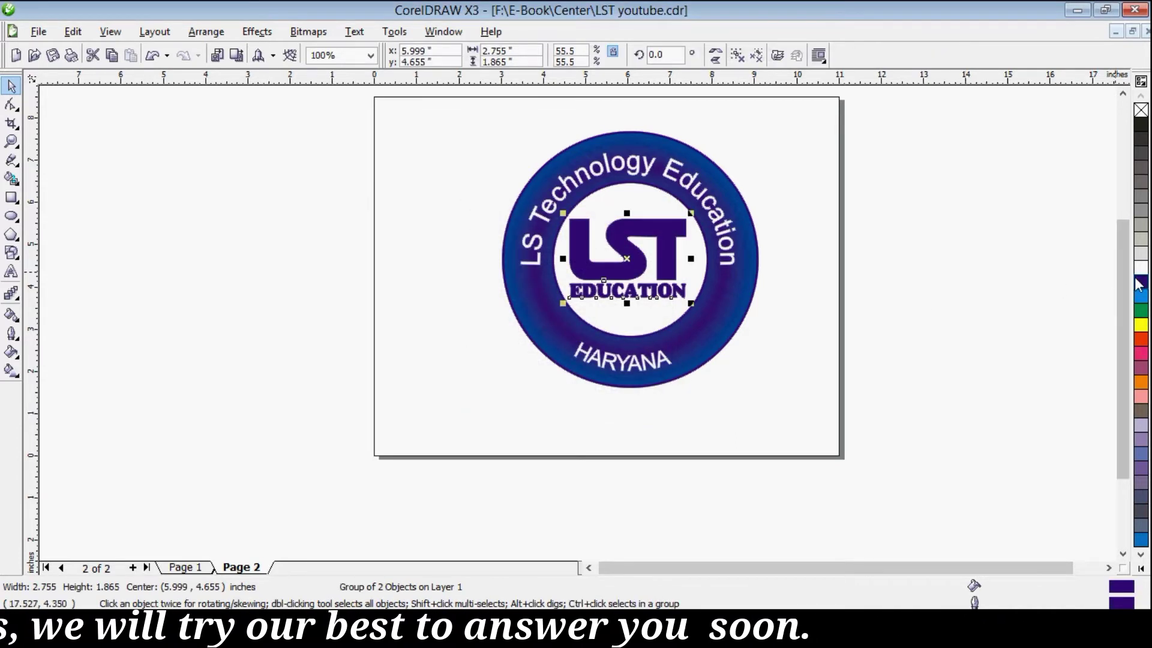
left_click(1142, 270)
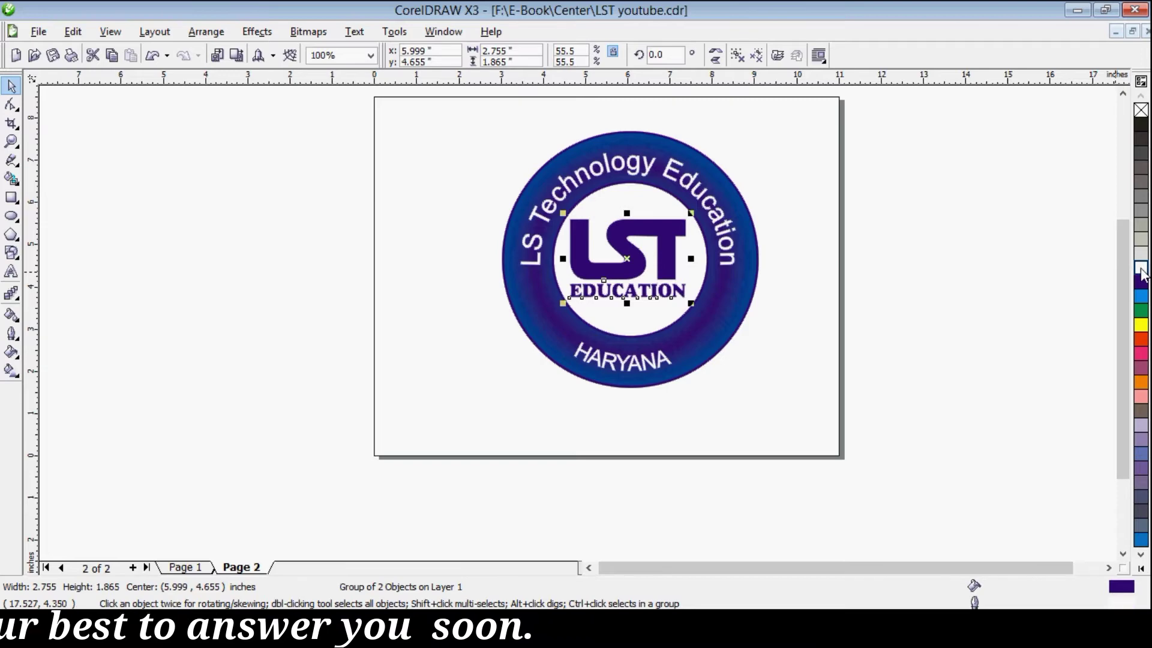
left_click(1141, 279)
left_click(1142, 269)
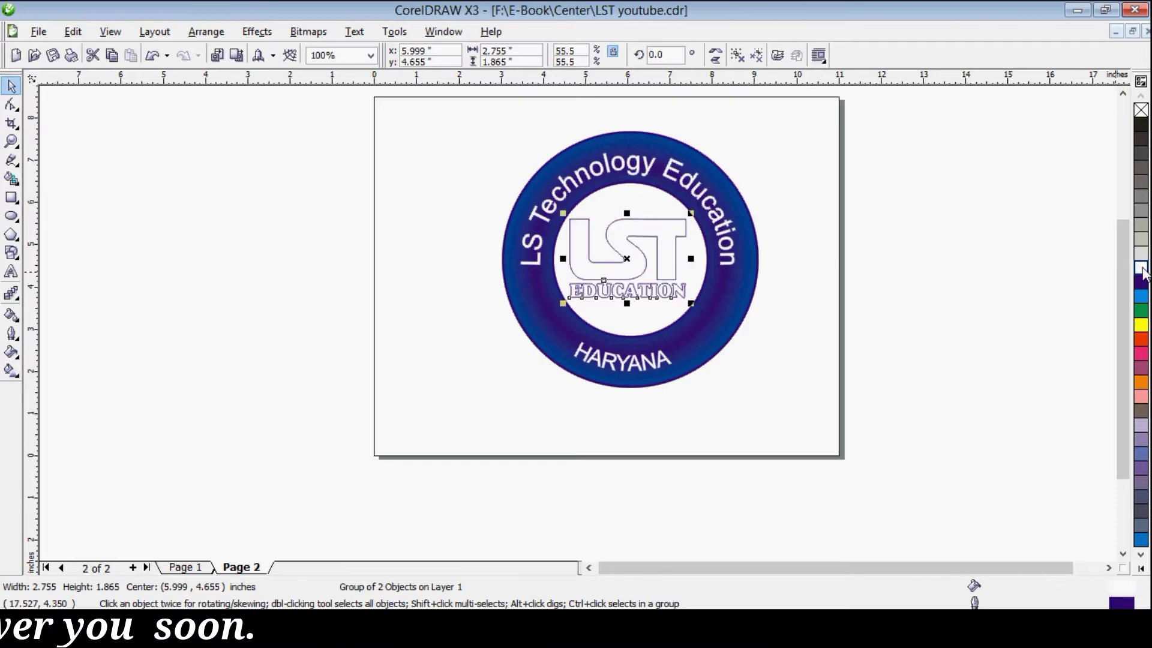
left_click(789, 294)
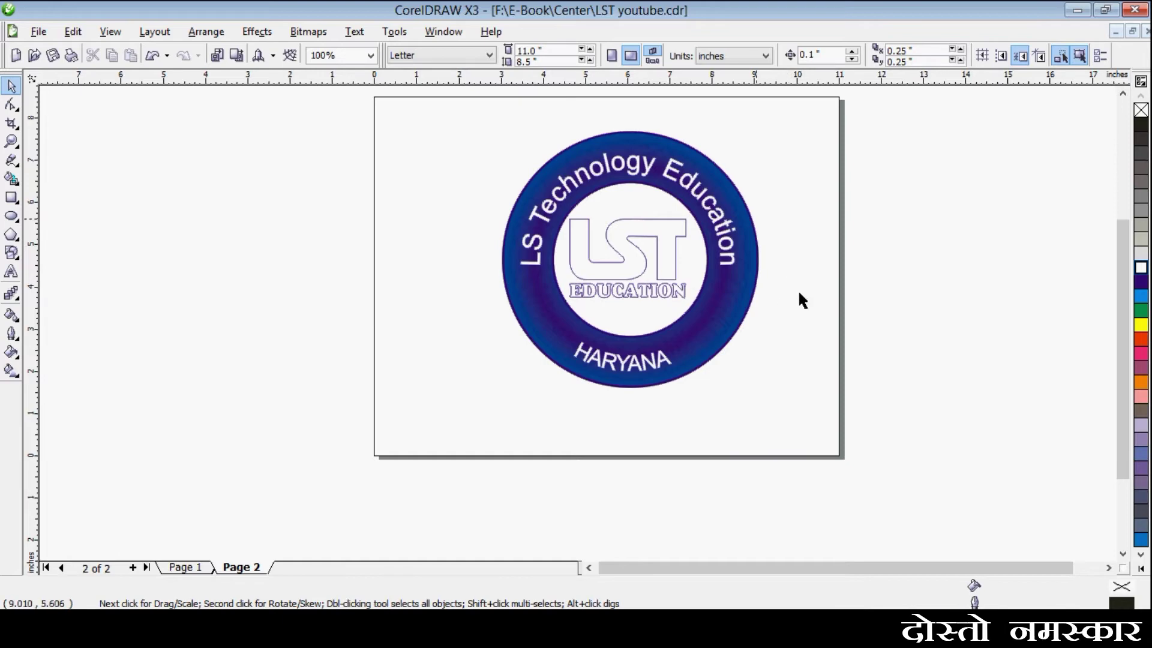
Check the logo up close, then marquee-select the ring, curved heading, HARYANA and logo together.
scroll(798, 289, "up", 1)
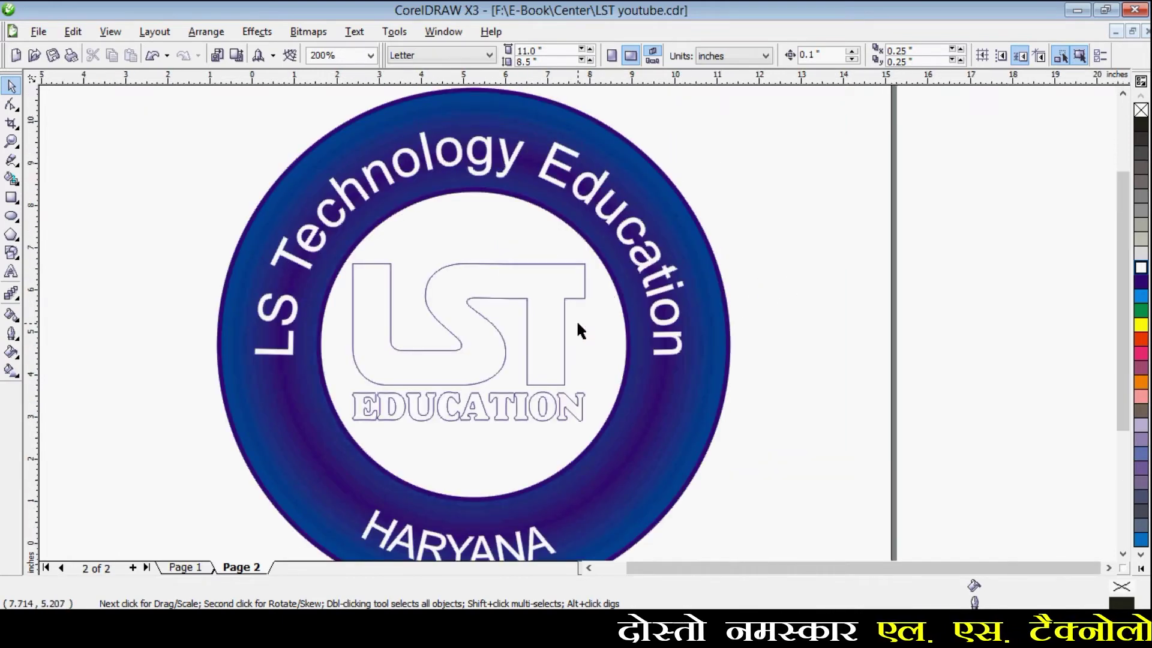
scroll(576, 319, "down", 1)
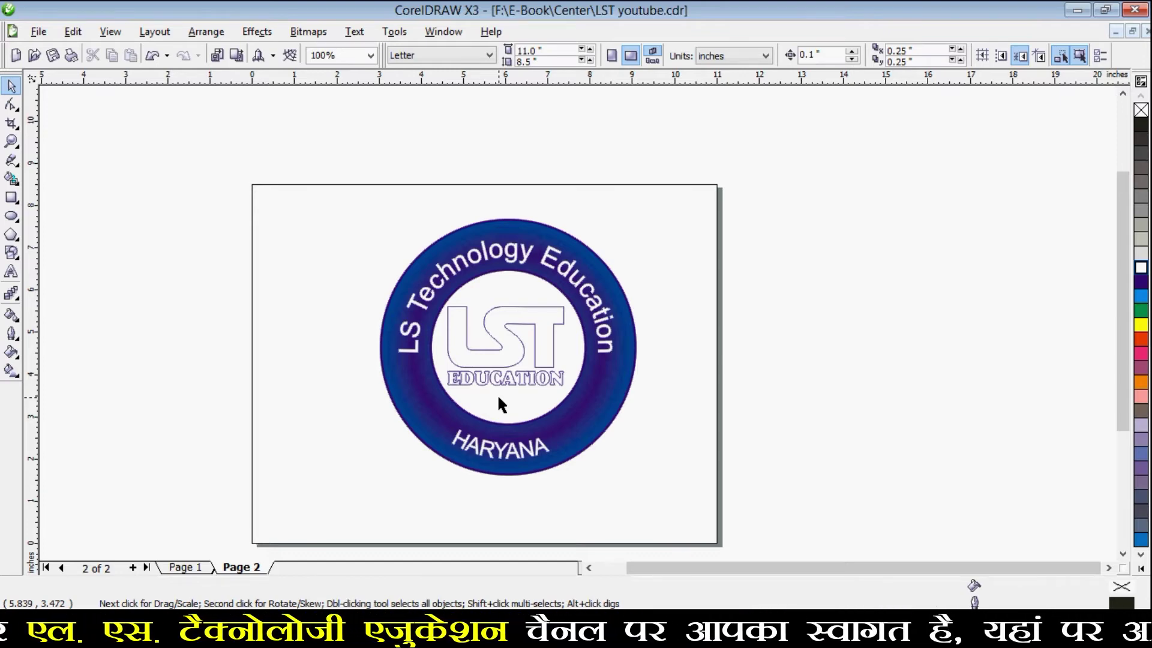
left_click_drag(665, 147, 328, 496)
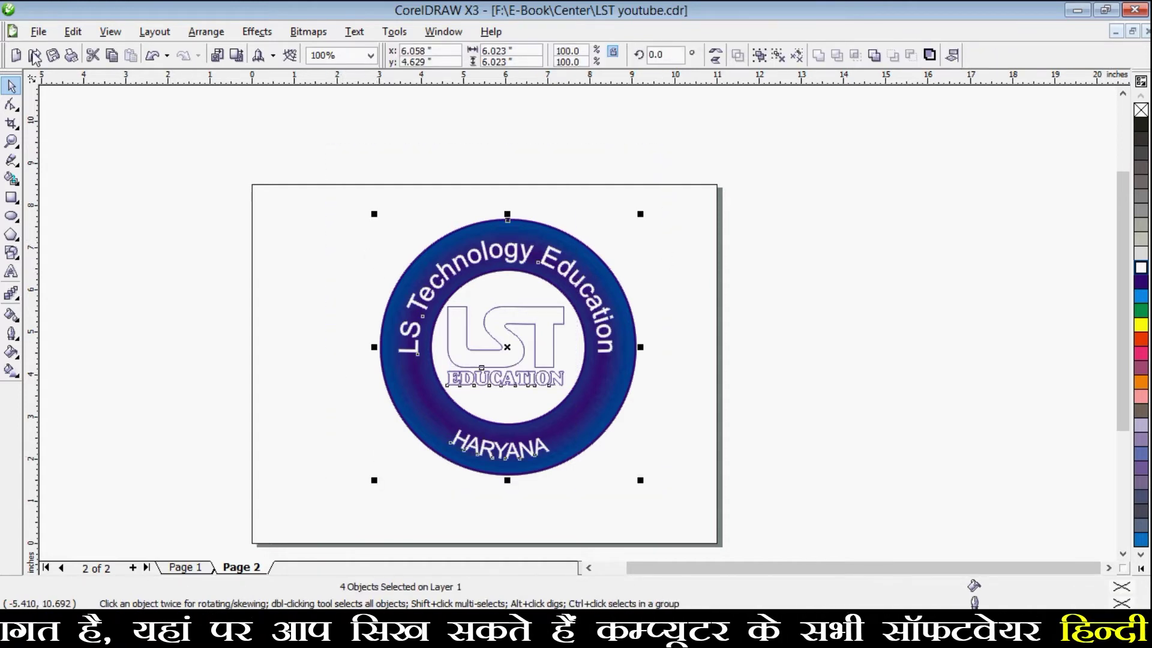
Set up a badge export named 'LST youtube' on the Desktop as PNG - Portable Network Graphics.
left_click(38, 31)
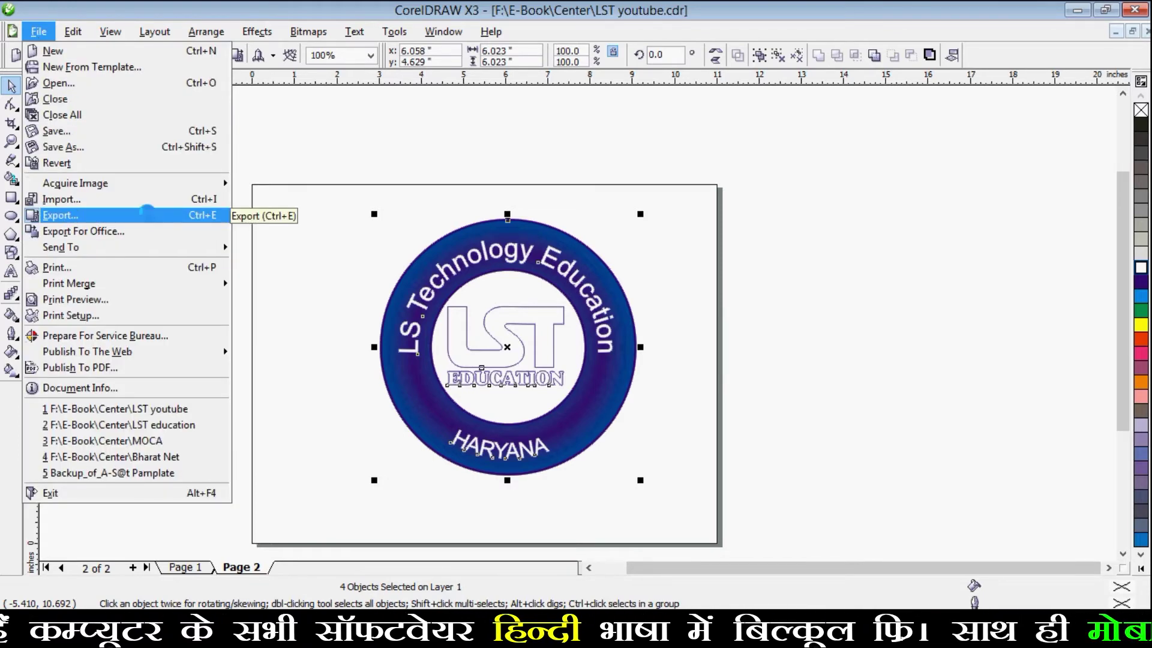
left_click(151, 219)
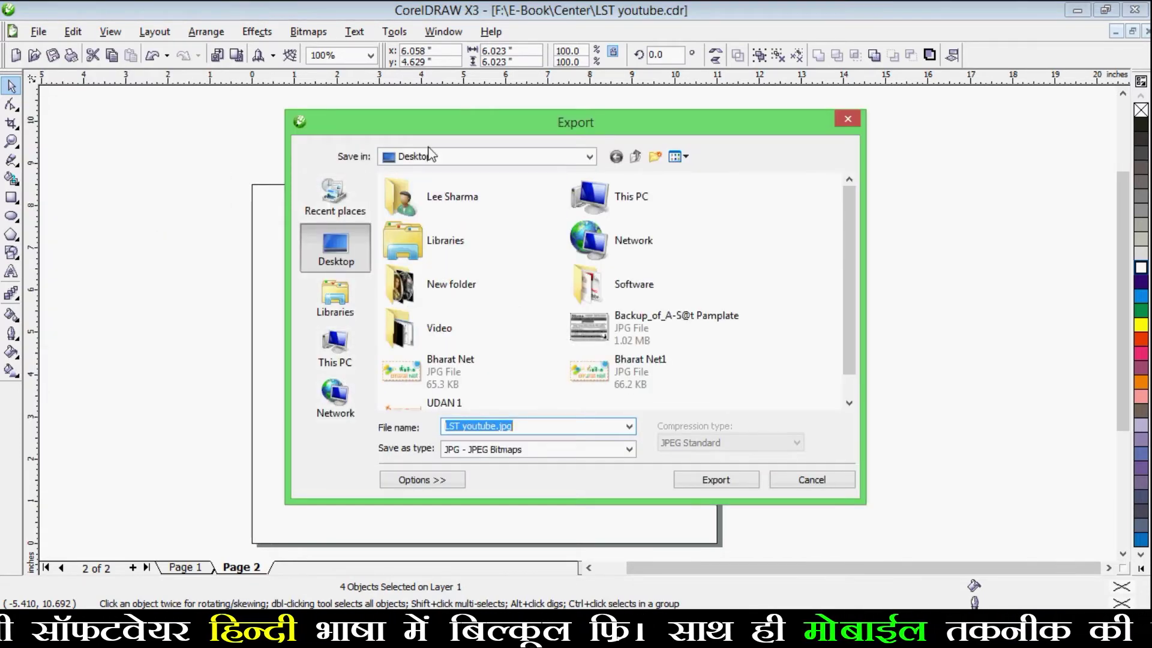
left_click_drag(396, 119, 325, 92)
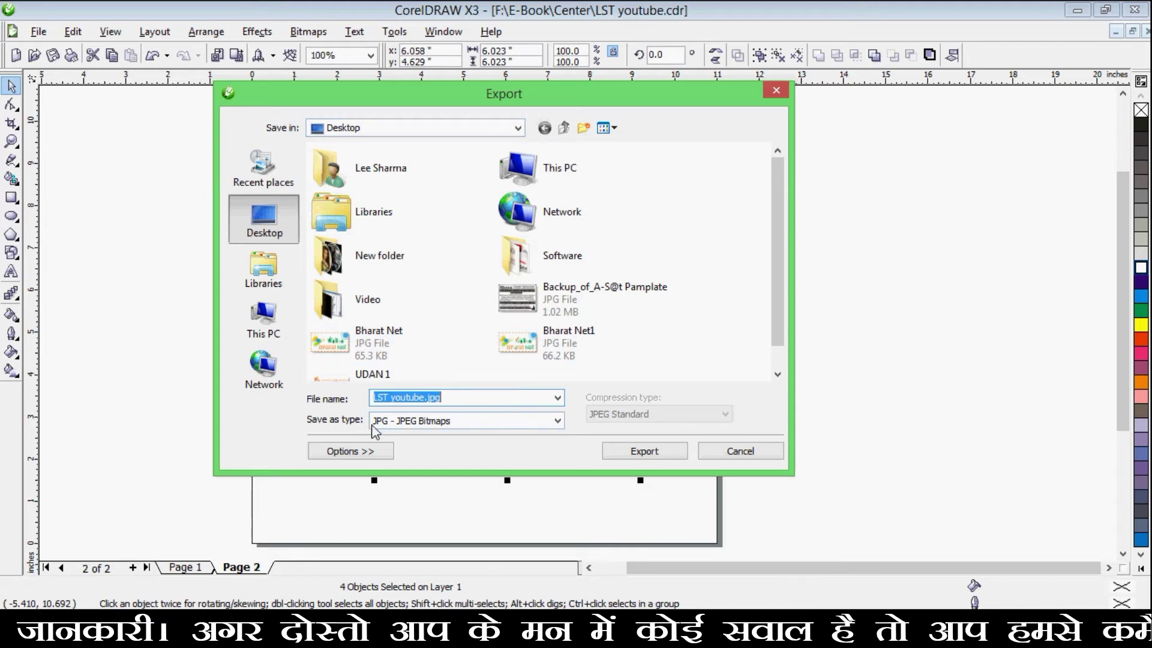
left_click(558, 421)
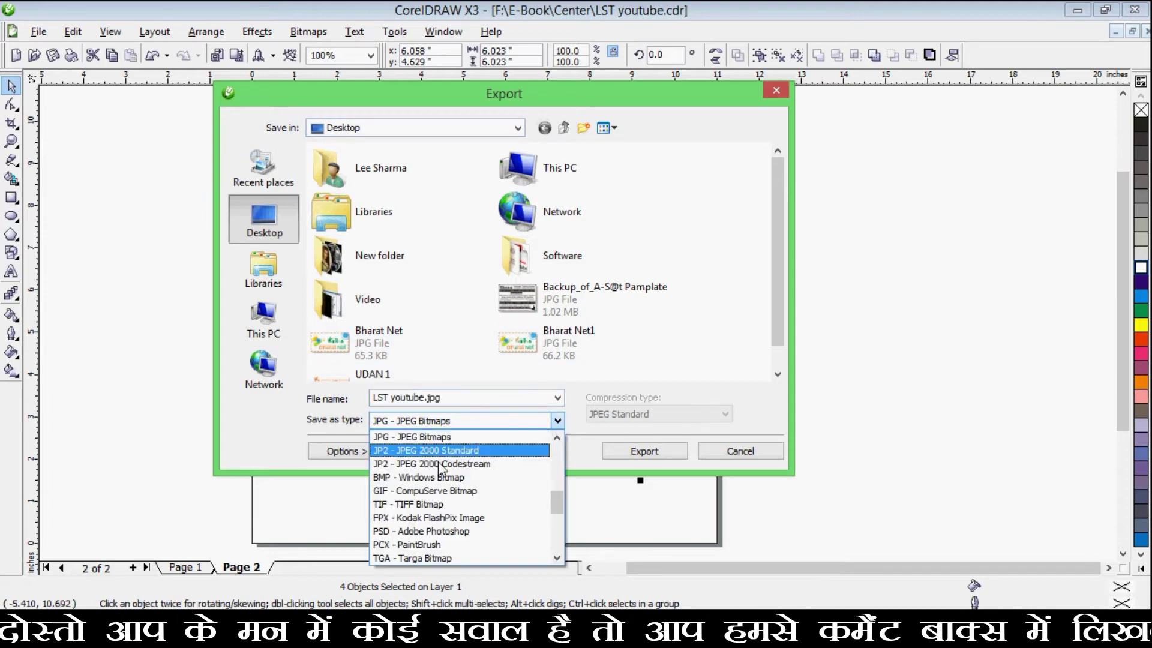
scroll(418, 490, "down", 1)
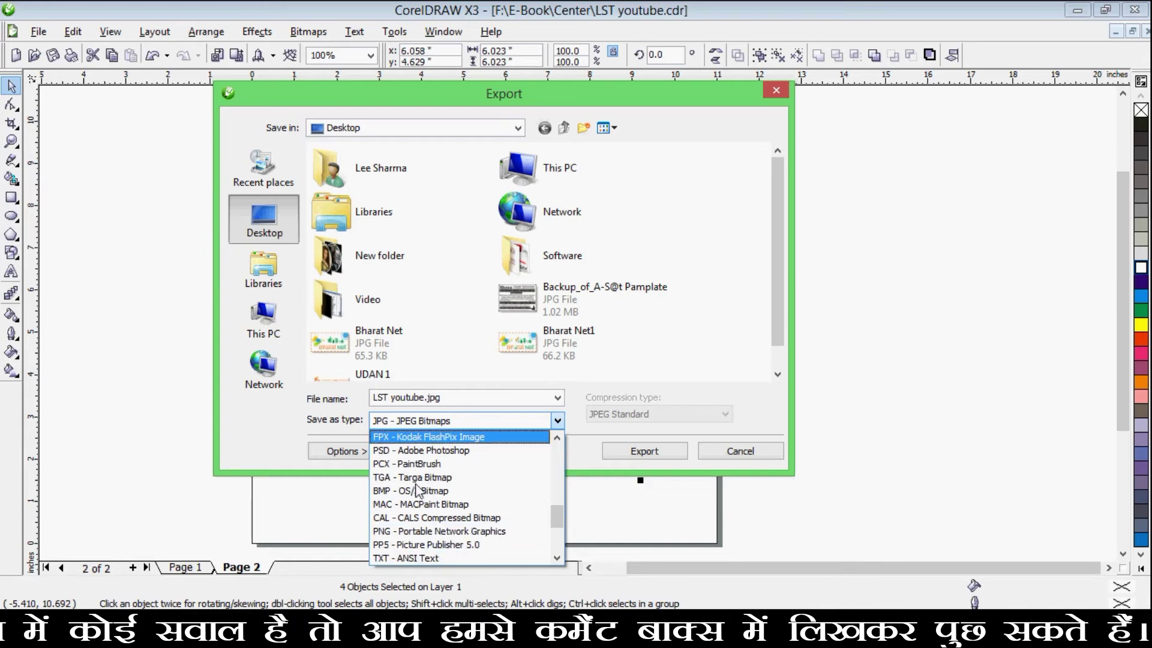
left_click(436, 532)
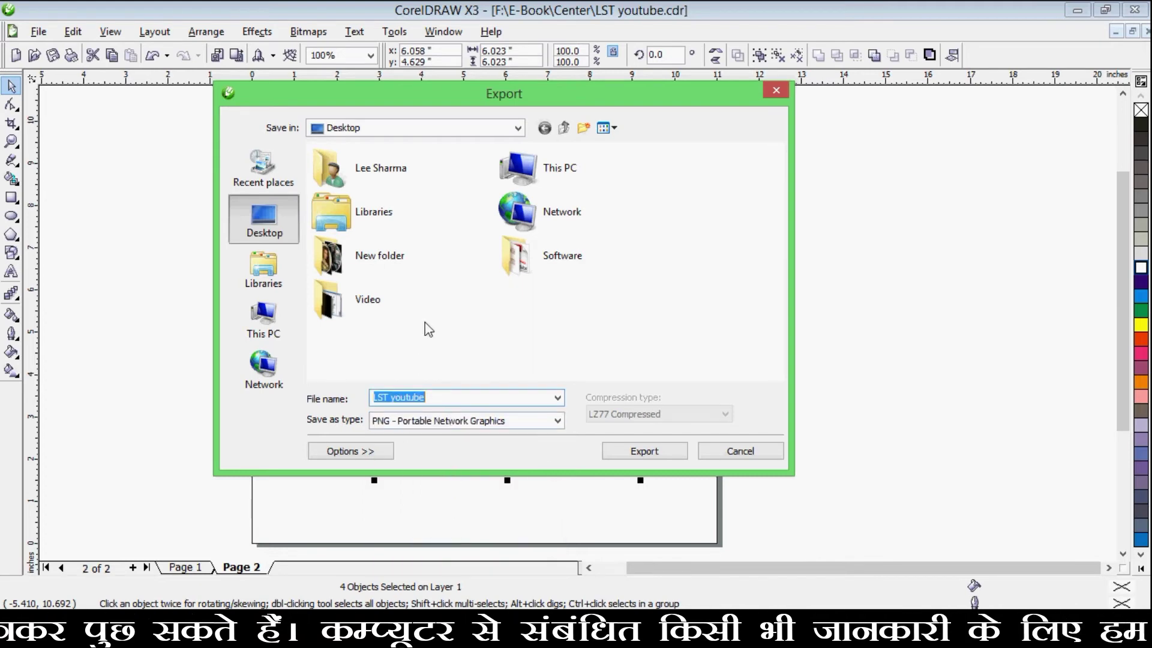
Export the badge as a 300 dpi RGB PNG with a transparent background.
left_click(631, 453)
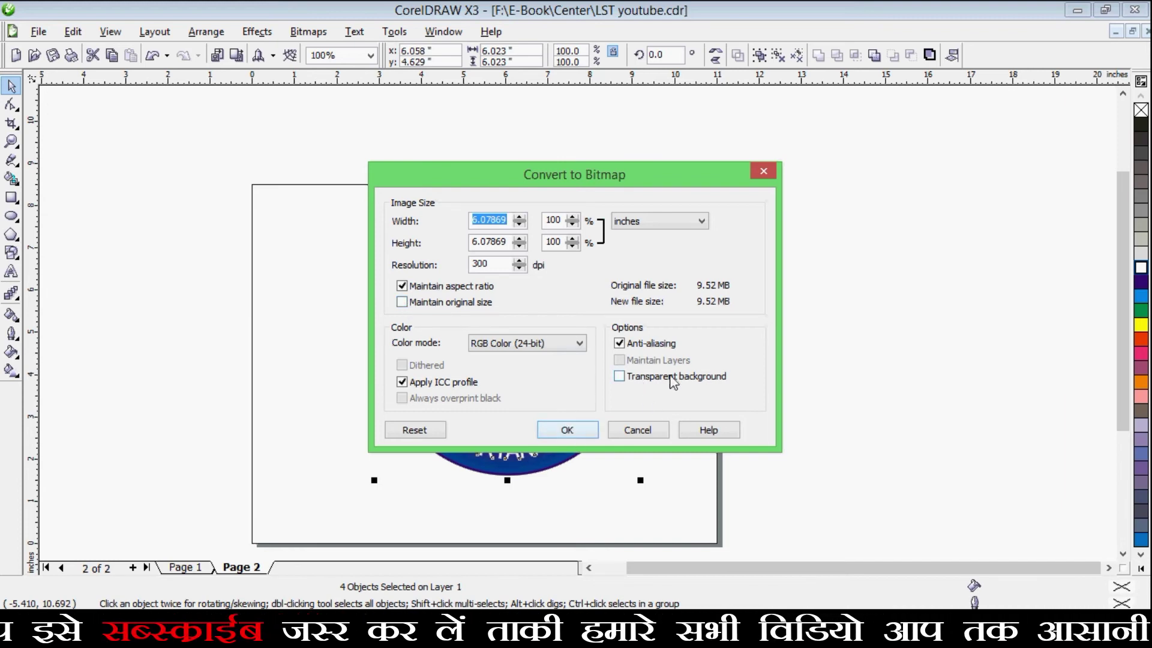
left_click(620, 378)
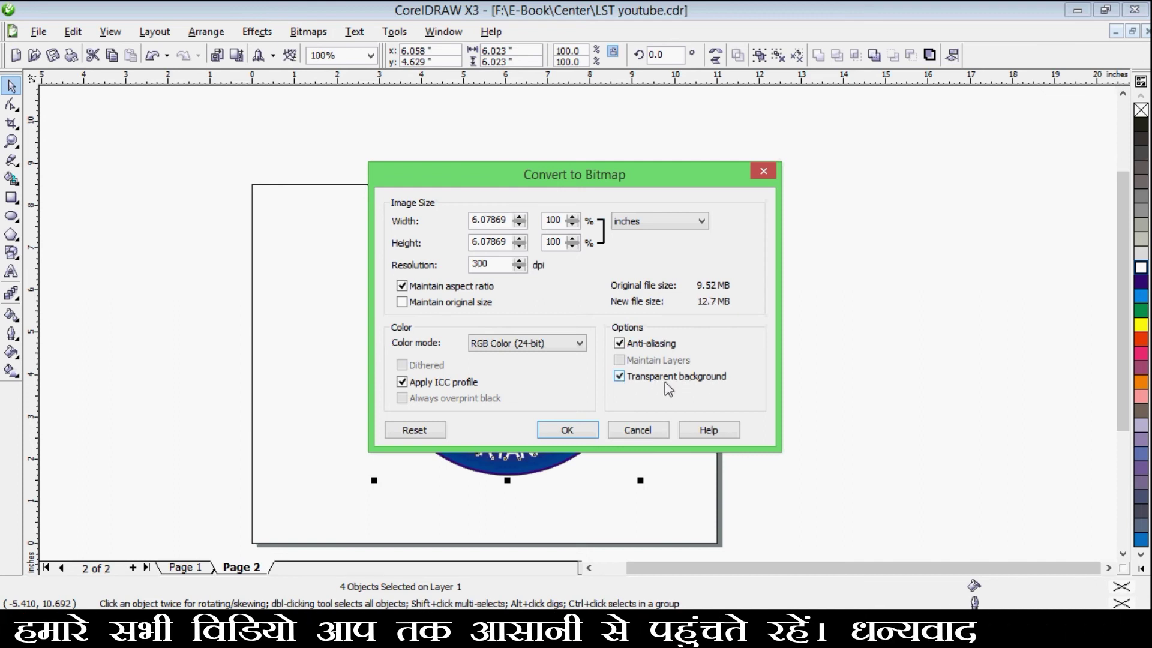
left_click(567, 431)
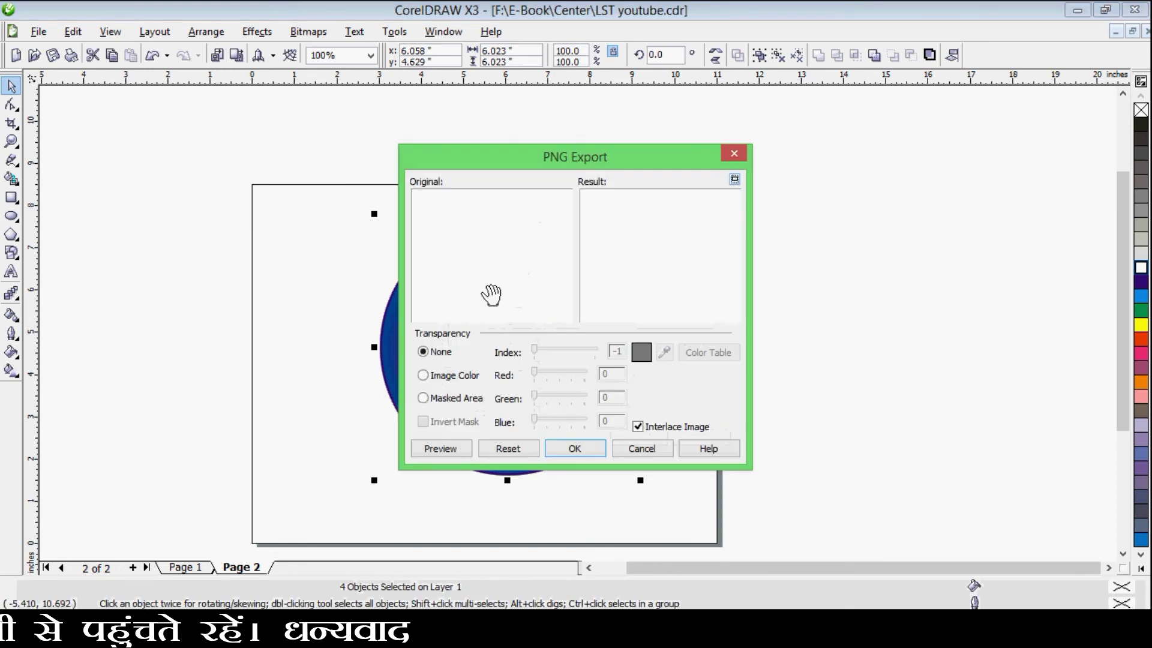
left_click(581, 448)
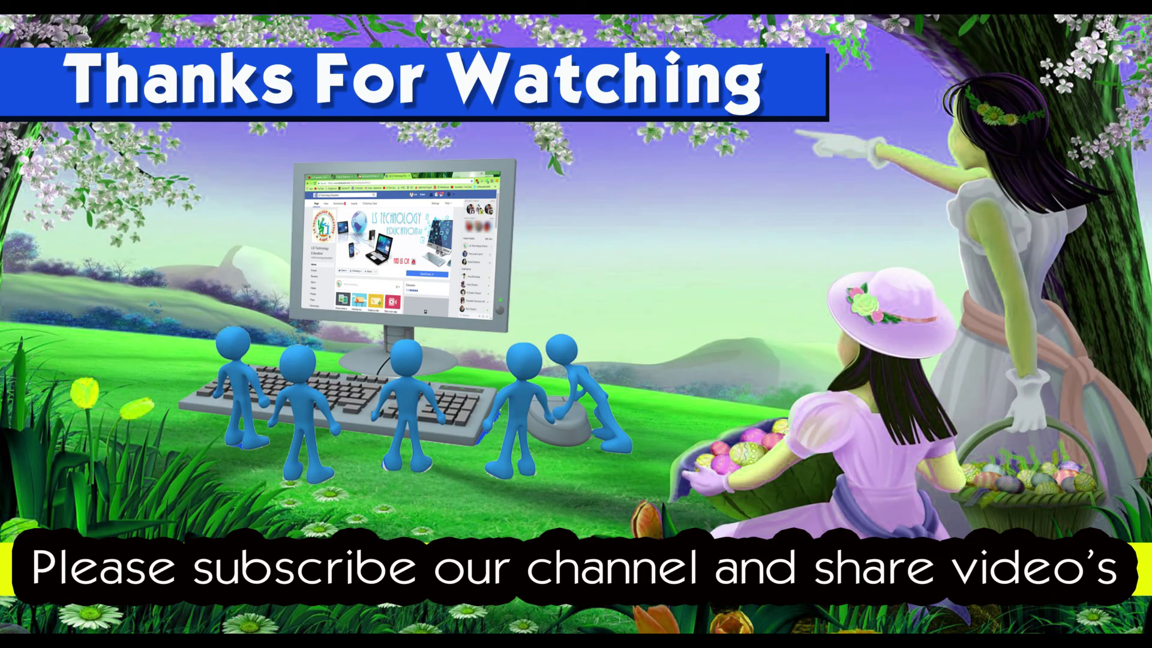